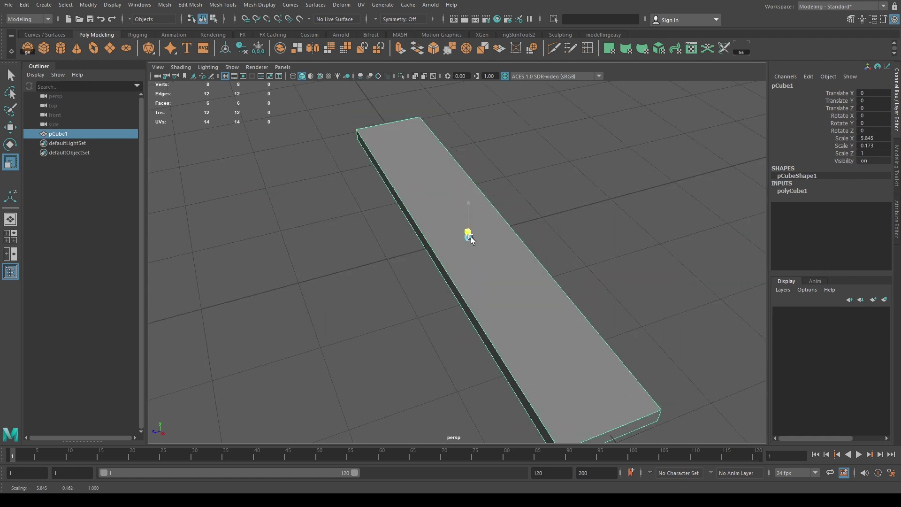
Lift the duplicated slab, rotate it 90° in Z to stand upright, and move it left
{"action": "left_click_drag", "start_coordinate": [471, 243], "coordinate": [472, 212]}
{"action": "key", "text": "e"}
{"action": "left_click_drag", "start_coordinate": [516, 220], "coordinate": [584, 200]}
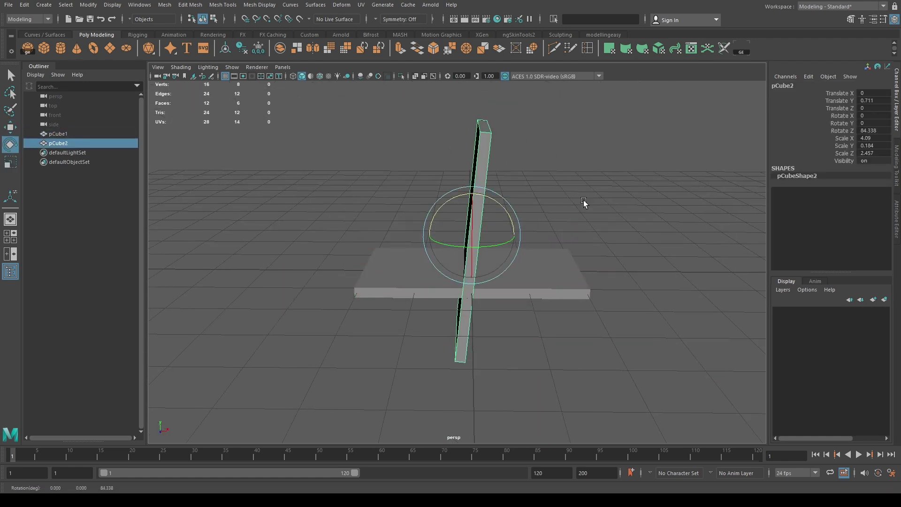
{"action": "key", "text": "Return"}
{"action": "key", "text": "w"}
{"action": "left_click_drag", "start_coordinate": [498, 240], "coordinate": [415, 240]}
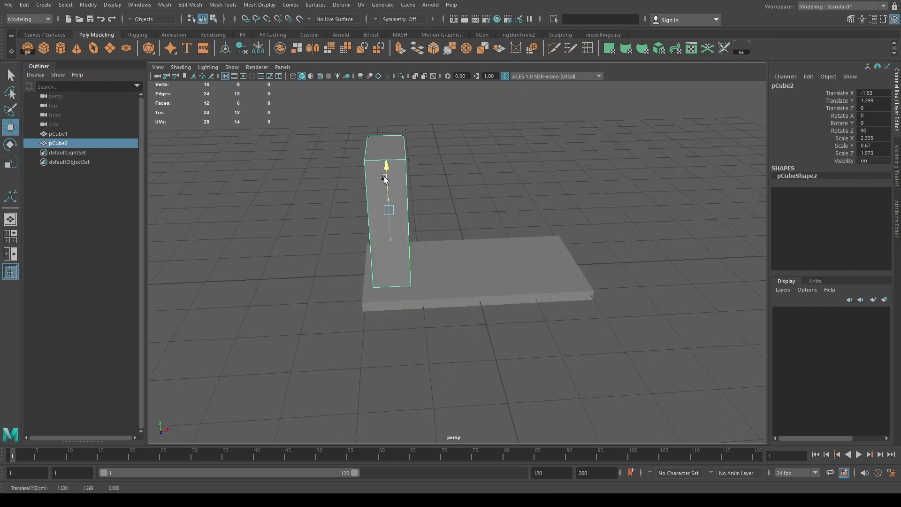
Slide the second slab right along X beside the first upright block and scale it
{"action": "left_click_drag", "start_coordinate": [438, 206], "coordinate": [474, 207]}
{"action": "key", "text": "r"}
{"action": "mouse_move", "coordinate": [552, 148]}
{"action": "left_mouse_down", "text": "alt"}
{"action": "mouse_move", "coordinate": [317, 263]}
{"action": "mouse_move", "coordinate": [520, 153]}
{"action": "left_mouse_up", "text": "alt"}
{"action": "mouse_move", "coordinate": [474, 185]}
{"action": "left_mouse_down"}
{"action": "mouse_move", "coordinate": [466, 205]}
{"action": "mouse_move", "coordinate": [423, 197]}
{"action": "mouse_move", "coordinate": [583, 161]}
{"action": "mouse_move", "coordinate": [588, 196]}
{"action": "mouse_move", "coordinate": [516, 297]}
{"action": "mouse_move", "coordinate": [334, 180]}
{"action": "mouse_move", "coordinate": [309, 238]}
{"action": "mouse_move", "coordinate": [331, 215]}
{"action": "left_mouse_up"}
{"action": "left_click", "coordinate": [467, 206]}
{"action": "key", "text": "r"}
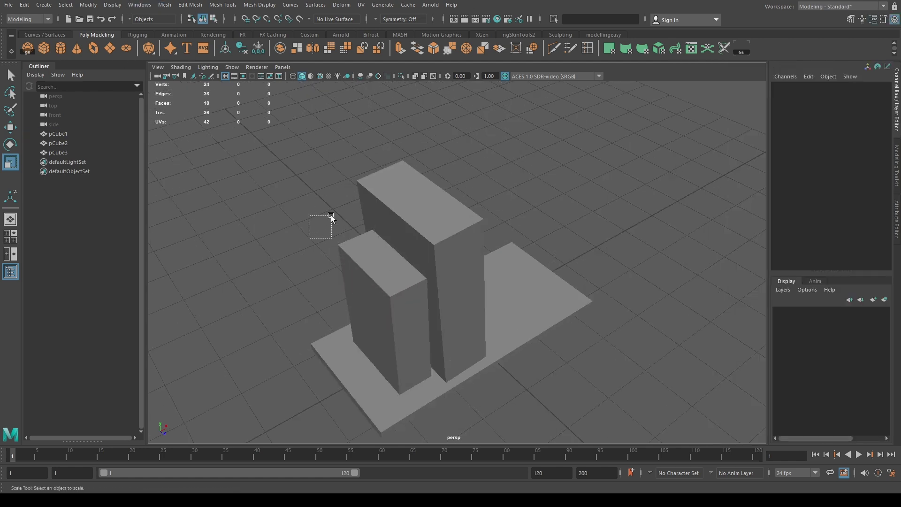
Check the two upright blocks of differing heights from above
{"action": "left_click_drag", "start_coordinate": [310, 263], "coordinate": [350, 223], "text": "alt"}
{"action": "left_click", "coordinate": [441, 235]}
{"action": "mouse_move", "coordinate": [596, 227]}
{"action": "left_mouse_down", "text": "alt"}
{"action": "mouse_move", "coordinate": [567, 238]}
{"action": "mouse_move", "coordinate": [579, 216]}
{"action": "mouse_move", "coordinate": [545, 182]}
{"action": "left_mouse_up", "text": "alt"}
{"action": "left_click", "coordinate": [545, 182]}
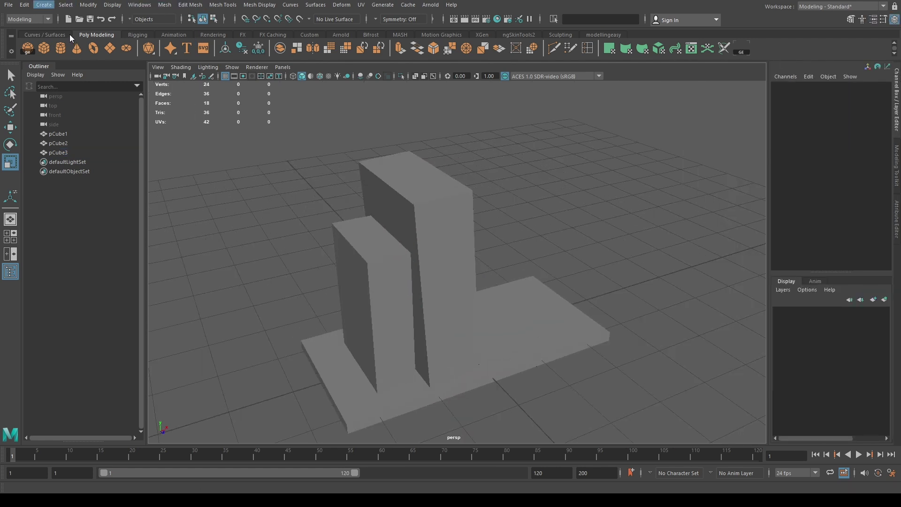
{"action": "mouse_move", "coordinate": [329, 235]}
{"action": "left_mouse_down", "text": "alt"}
{"action": "mouse_move", "coordinate": [382, 215]}
{"action": "mouse_move", "coordinate": [334, 191]}
{"action": "left_mouse_up", "text": "alt"}
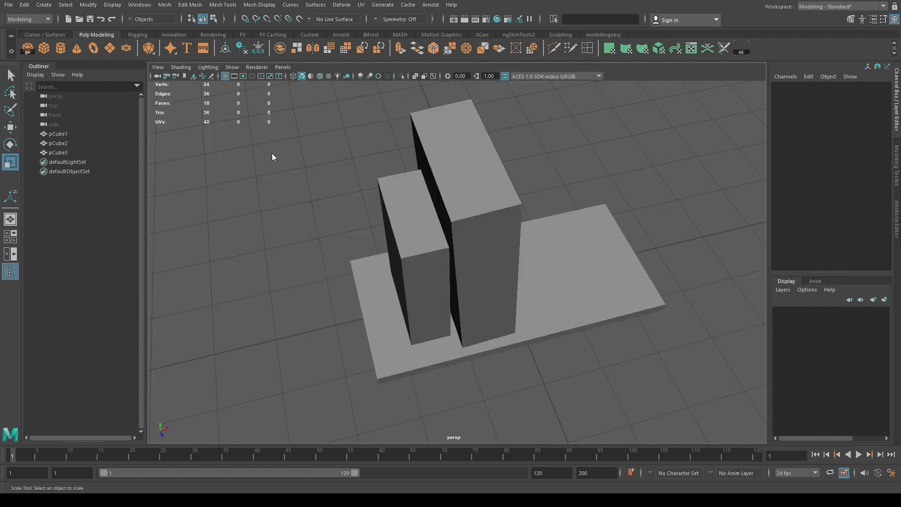
Place the new cube on the base beside the books
{"action": "mouse_move", "coordinate": [406, 329]}
{"action": "left_mouse_down", "text": "alt"}
{"action": "mouse_move", "coordinate": [480, 274]}
{"action": "mouse_move", "coordinate": [427, 249]}
{"action": "mouse_move", "coordinate": [449, 237]}
{"action": "left_mouse_up", "text": "alt"}
{"action": "key", "text": "w"}
{"action": "mouse_move", "coordinate": [376, 253]}
{"action": "left_mouse_down"}
{"action": "mouse_move", "coordinate": [359, 269]}
{"action": "mouse_move", "coordinate": [467, 264]}
{"action": "left_mouse_up"}
{"action": "middle_click_drag", "start_coordinate": [467, 264], "coordinate": [690, 297], "text": "alt"}
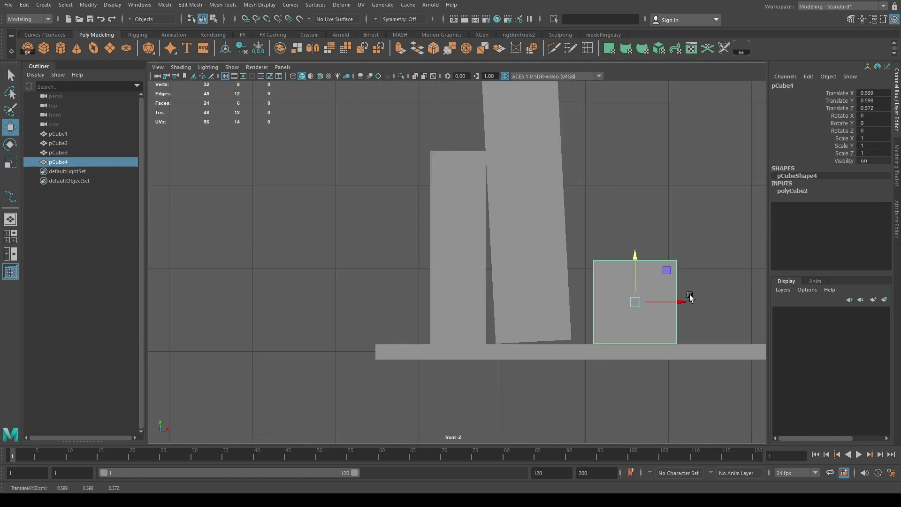
Select the cube's top vertices and shape them into sloping shoulders
{"action": "key", "text": "F9"}
{"action": "mouse_move", "coordinate": [573, 241]}
{"action": "left_mouse_down"}
{"action": "mouse_move", "coordinate": [694, 271]}
{"action": "mouse_move", "coordinate": [380, 211]}
{"action": "left_mouse_up"}
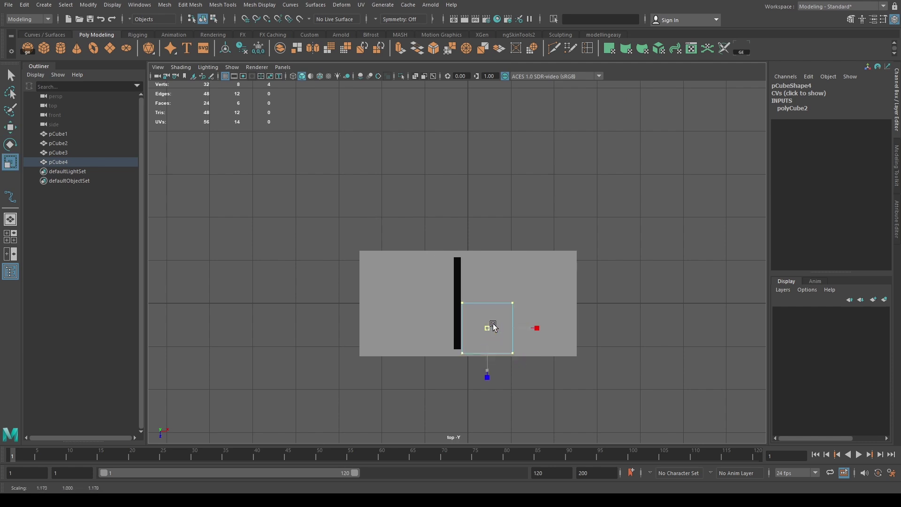
{"action": "mouse_move", "coordinate": [495, 327]}
{"action": "left_mouse_down", "text": "alt"}
{"action": "mouse_move", "coordinate": [582, 177]}
{"action": "mouse_move", "coordinate": [498, 207]}
{"action": "mouse_move", "coordinate": [459, 150]}
{"action": "left_mouse_up", "text": "alt"}
{"action": "key", "text": "ctrl+e"}
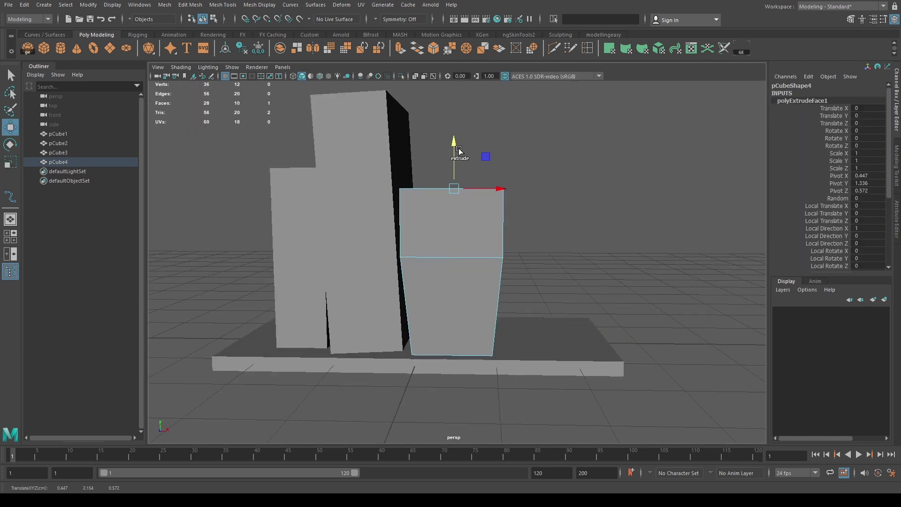
{"action": "left_click_drag", "start_coordinate": [486, 214], "coordinate": [465, 256], "text": "alt"}
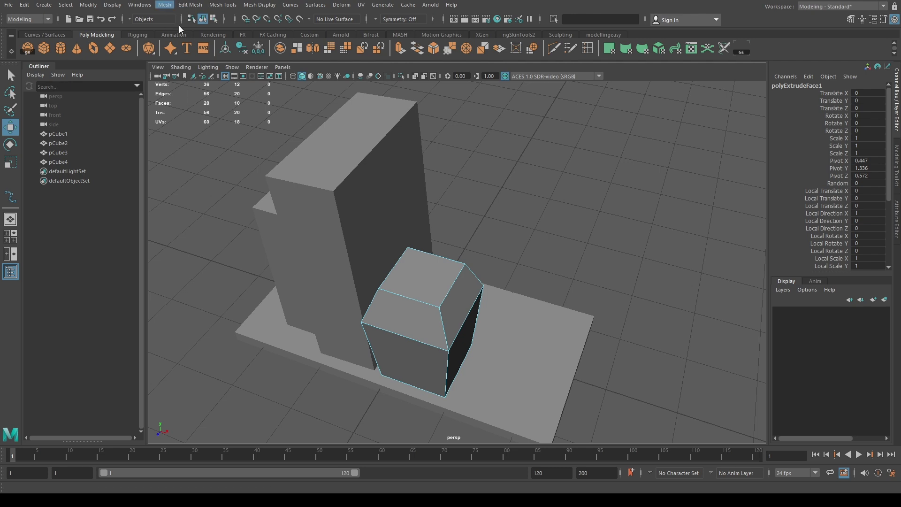
{"action": "mouse_move", "coordinate": [404, 301]}
{"action": "left_mouse_down", "text": "alt"}
{"action": "mouse_move", "coordinate": [481, 225]}
{"action": "mouse_move", "coordinate": [395, 278]}
{"action": "mouse_move", "coordinate": [382, 316]}
{"action": "mouse_move", "coordinate": [385, 254]}
{"action": "left_mouse_up", "text": "alt"}
Insert two edge loops around the cube and extrude its four top faces
{"action": "left_click", "coordinate": [501, 215]}
{"action": "left_click", "coordinate": [385, 254]}
{"action": "key", "text": "q"}
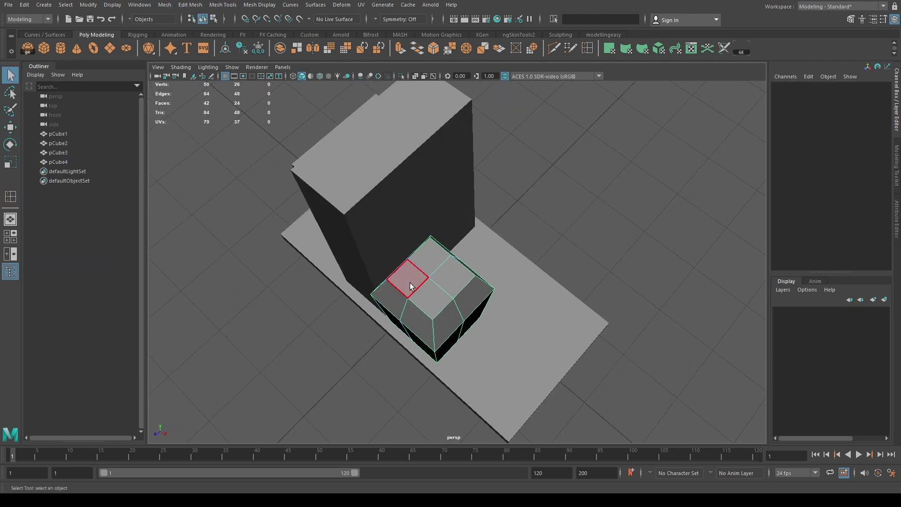
{"action": "mouse_move", "coordinate": [410, 283]}
{"action": "left_mouse_down"}
{"action": "mouse_move", "coordinate": [450, 272]}
{"action": "mouse_move", "coordinate": [432, 202]}
{"action": "mouse_move", "coordinate": [432, 139]}
{"action": "left_mouse_up"}
{"action": "key", "text": "ctrl+e"}
{"action": "key", "text": "ctrl+e"}
Extrude the top upward in stages into a neck finished with a lip
{"action": "left_click_drag", "start_coordinate": [432, 215], "coordinate": [437, 263], "text": "alt"}
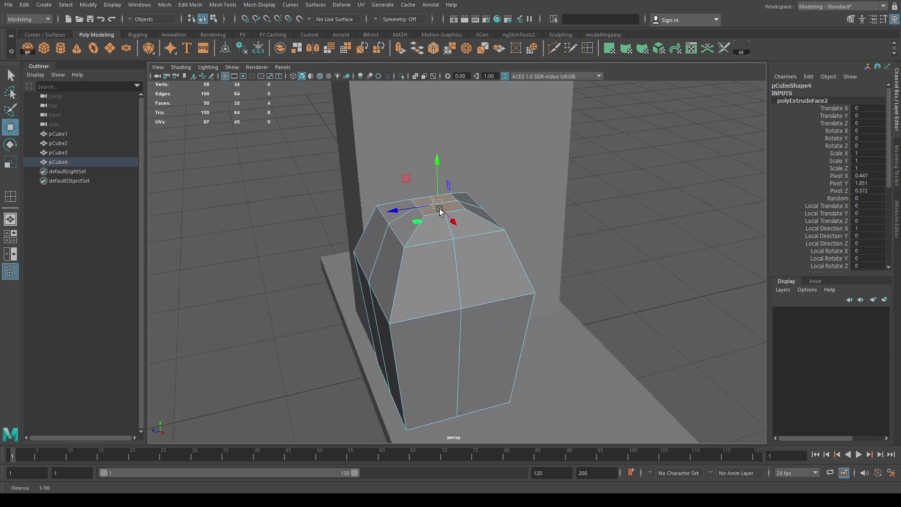
{"action": "left_click_drag", "start_coordinate": [441, 200], "coordinate": [435, 256], "text": "alt"}
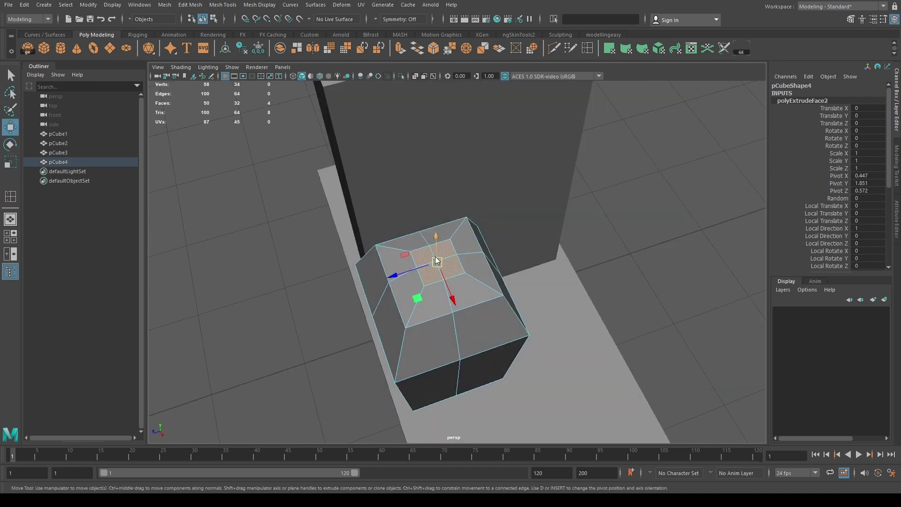
{"action": "key", "text": "ctrl+e"}
{"action": "mouse_move", "coordinate": [482, 293]}
{"action": "left_mouse_down"}
{"action": "mouse_move", "coordinate": [482, 263]}
{"action": "mouse_move", "coordinate": [468, 243]}
{"action": "mouse_move", "coordinate": [423, 230]}
{"action": "mouse_move", "coordinate": [482, 185]}
{"action": "left_mouse_up"}
{"action": "key", "text": "ctrl+e"}
{"action": "mouse_move", "coordinate": [423, 141]}
{"action": "left_mouse_down"}
{"action": "mouse_move", "coordinate": [422, 121]}
{"action": "mouse_move", "coordinate": [563, 198]}
{"action": "left_mouse_up"}
{"action": "key", "text": "ctrl+e"}
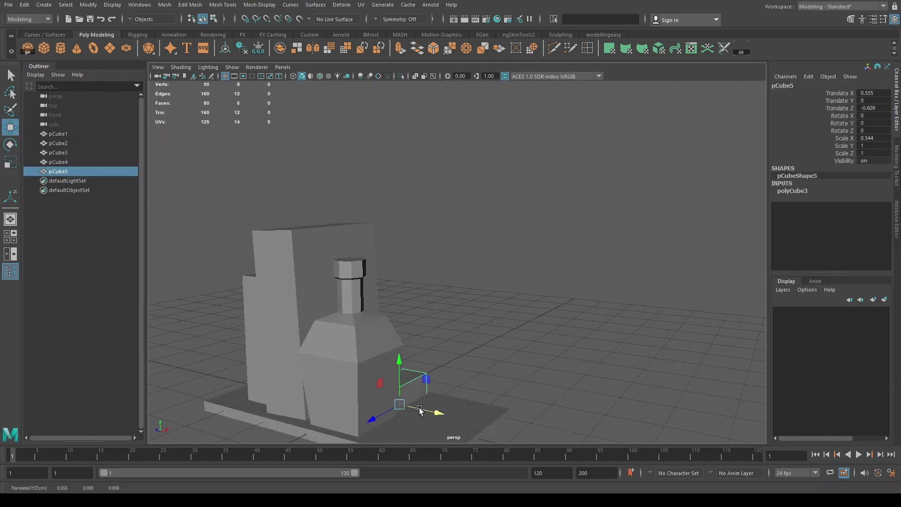
Stretch the box tall, inset its top face and Circularize it
{"action": "mouse_move", "coordinate": [387, 324]}
{"action": "left_mouse_down", "text": "alt"}
{"action": "mouse_move", "coordinate": [416, 312]}
{"action": "mouse_move", "coordinate": [379, 257]}
{"action": "left_mouse_up", "text": "alt"}
{"action": "key", "text": "w"}
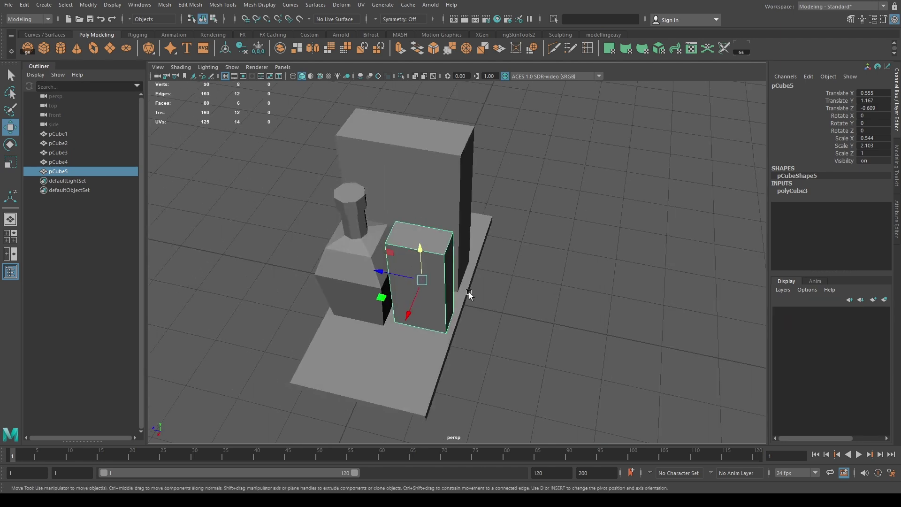
{"action": "left_click", "coordinate": [9, 75]}
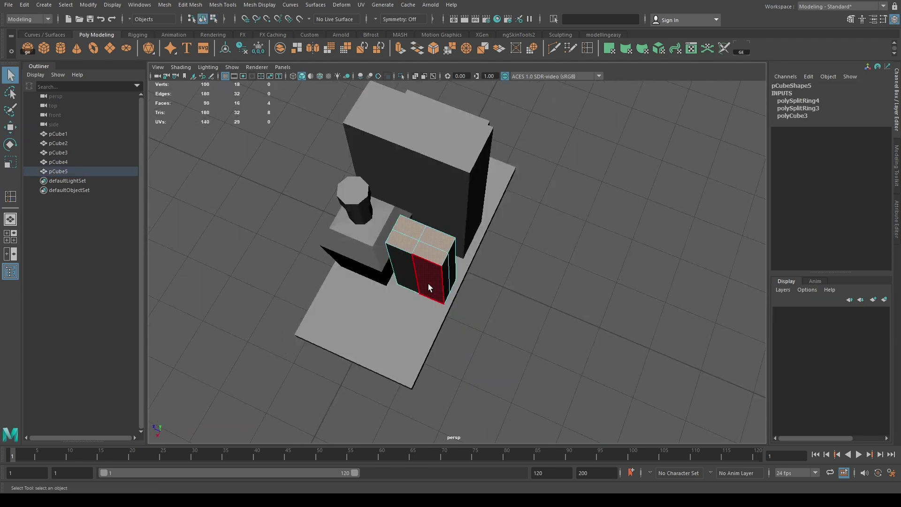
{"action": "left_click_drag", "start_coordinate": [437, 272], "coordinate": [481, 256], "text": "alt"}
{"action": "left_click_drag", "start_coordinate": [423, 203], "coordinate": [423, 197], "text": "shift"}
{"action": "left_click_drag", "start_coordinate": [423, 235], "coordinate": [413, 308], "text": "alt"}
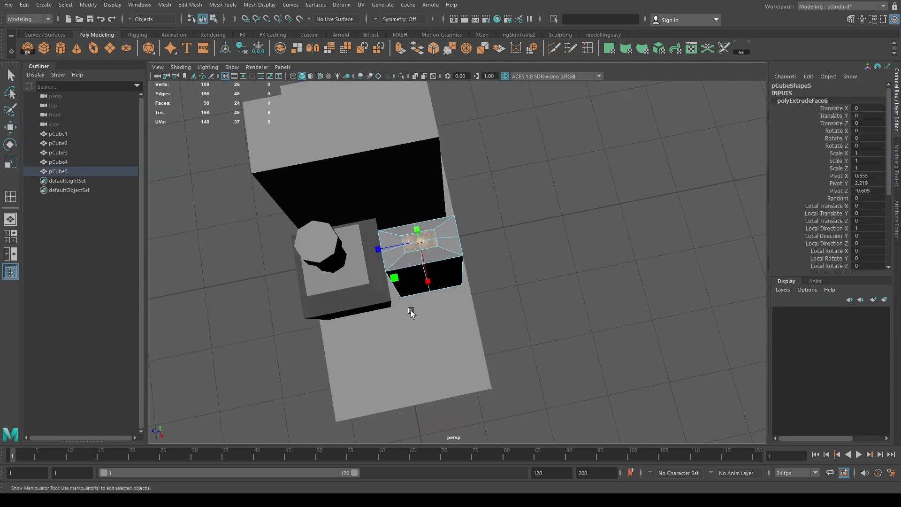
{"action": "left_click_drag", "start_coordinate": [681, 278], "coordinate": [744, 279]}
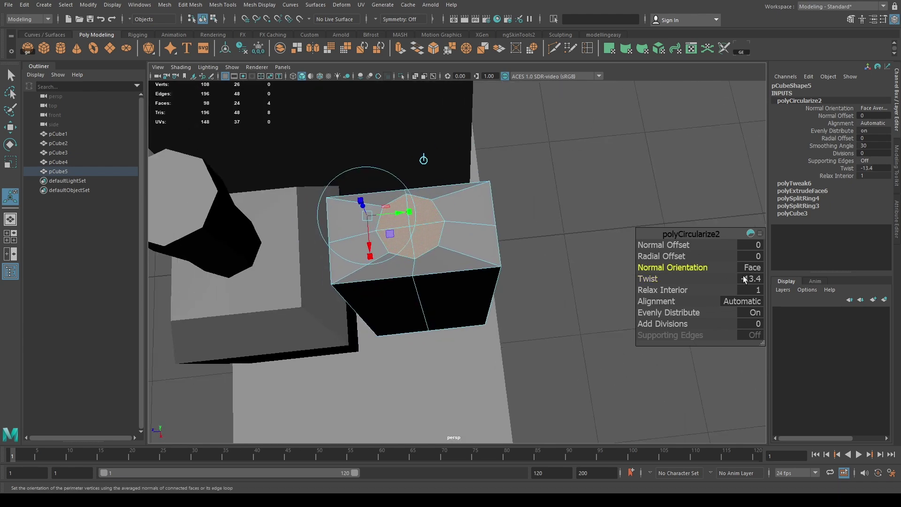
Extrude the round top face up into a neck and select the shoulder vertex ring
{"action": "left_click_drag", "start_coordinate": [470, 282], "coordinate": [469, 211], "text": "alt"}
{"action": "left_click_drag", "start_coordinate": [412, 211], "coordinate": [412, 140], "text": "shift"}
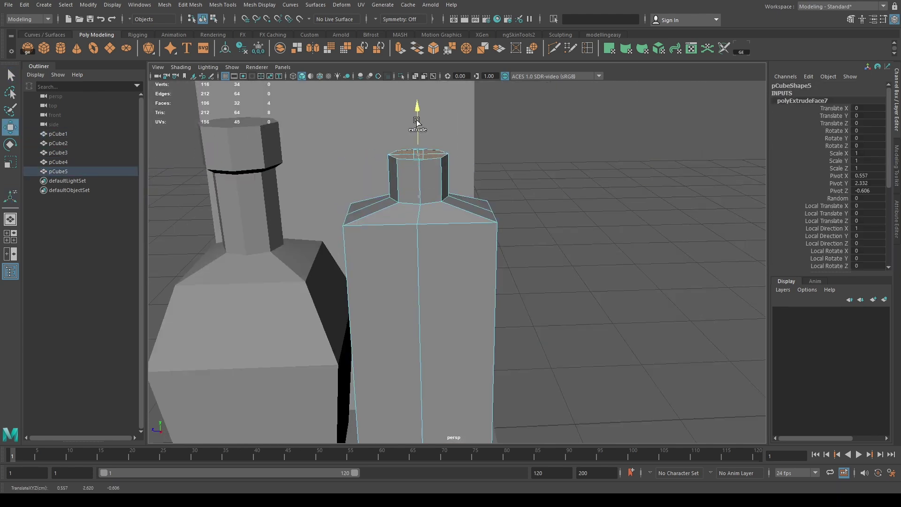
{"action": "left_click_drag", "start_coordinate": [422, 235], "coordinate": [481, 168], "text": "alt"}
{"action": "key", "text": "F9"}
{"action": "middle_click_drag", "start_coordinate": [433, 213], "coordinate": [556, 187], "text": "alt"}
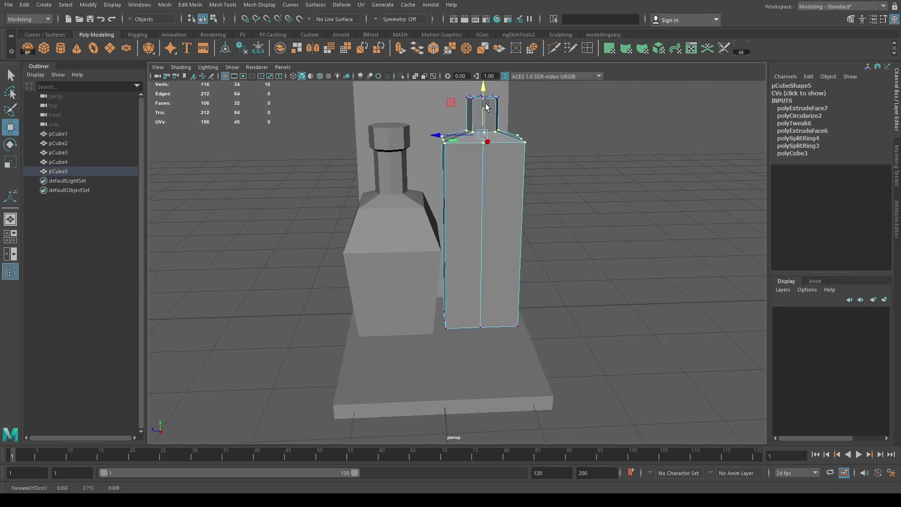
Select the neck faces and extrude them out into a lip
{"action": "right_click_drag", "start_coordinate": [486, 106], "coordinate": [491, 146], "text": "alt"}
{"action": "key", "text": "F11"}
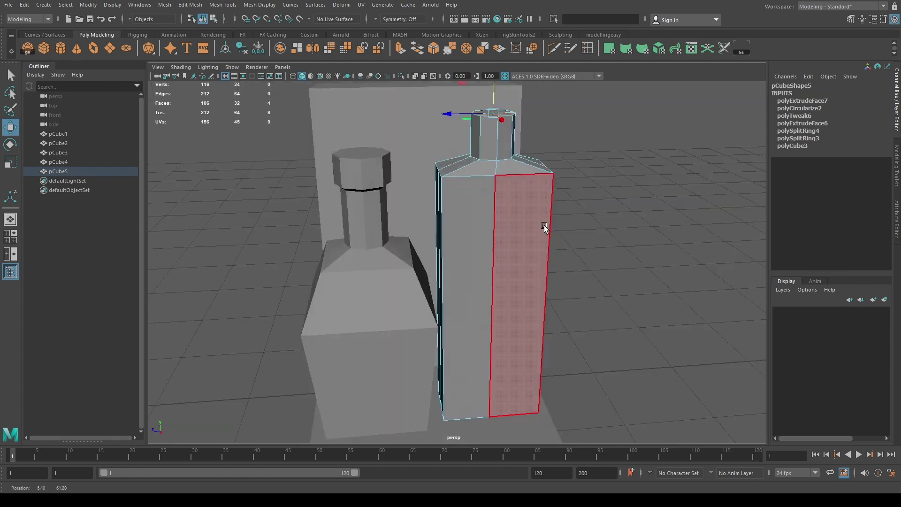
{"action": "left_click_drag", "start_coordinate": [543, 227], "coordinate": [469, 202], "text": "alt"}
{"action": "key", "text": "ctrl+e"}
{"action": "right_click_drag", "start_coordinate": [469, 188], "coordinate": [499, 174], "text": "alt"}
{"action": "key", "text": "F8"}
Insert two edge loops around the bottle body and select its upper body faces
{"action": "mouse_move", "coordinate": [499, 174]}
{"action": "left_mouse_down", "text": "alt"}
{"action": "mouse_move", "coordinate": [477, 221]}
{"action": "mouse_move", "coordinate": [559, 326]}
{"action": "left_mouse_up", "text": "alt"}
{"action": "scroll", "coordinate": [402, 261], "scroll_direction": "up", "scroll_amount": 5}
{"action": "left_click_drag", "start_coordinate": [402, 262], "coordinate": [382, 273], "text": "alt"}
{"action": "left_click", "coordinate": [376, 147]}
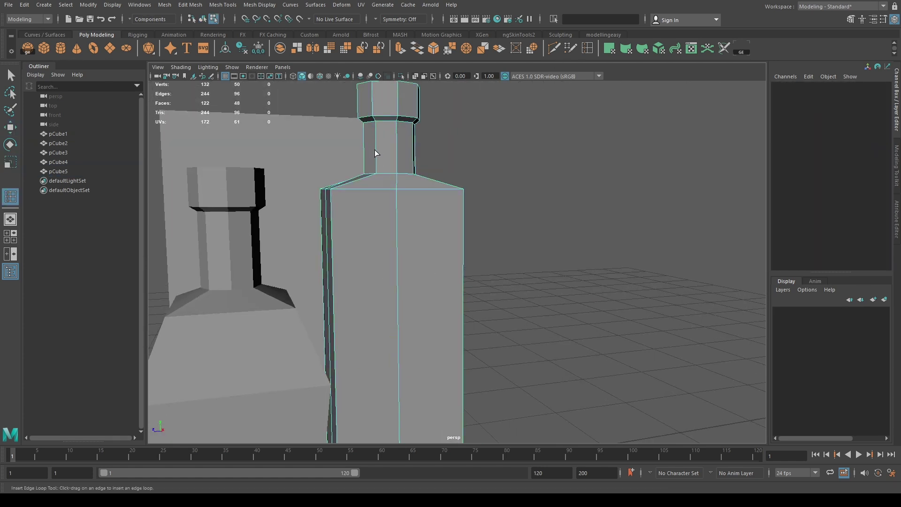
{"action": "left_click", "coordinate": [347, 338]}
{"action": "mouse_move", "coordinate": [347, 338]}
{"action": "left_mouse_down", "text": "alt"}
{"action": "mouse_move", "coordinate": [470, 234]}
{"action": "mouse_move", "coordinate": [387, 178]}
{"action": "mouse_move", "coordinate": [410, 362]}
{"action": "left_mouse_up", "text": "alt"}
{"action": "key", "text": "q"}
{"action": "left_click", "coordinate": [504, 257]}
Add two edge loops to the extracted upper body piece and select a front face
{"action": "right_click_drag", "start_coordinate": [410, 362], "coordinate": [410, 329], "text": "shift"}
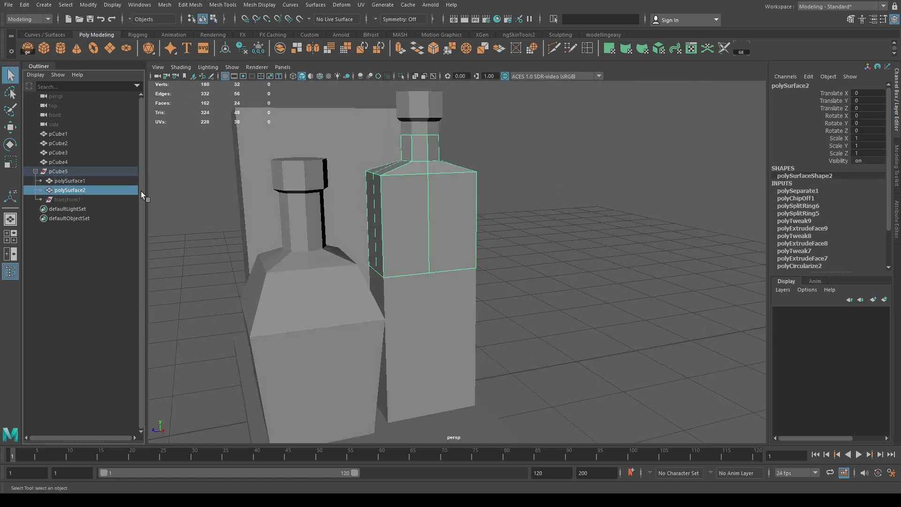
{"action": "left_click", "coordinate": [131, 224]}
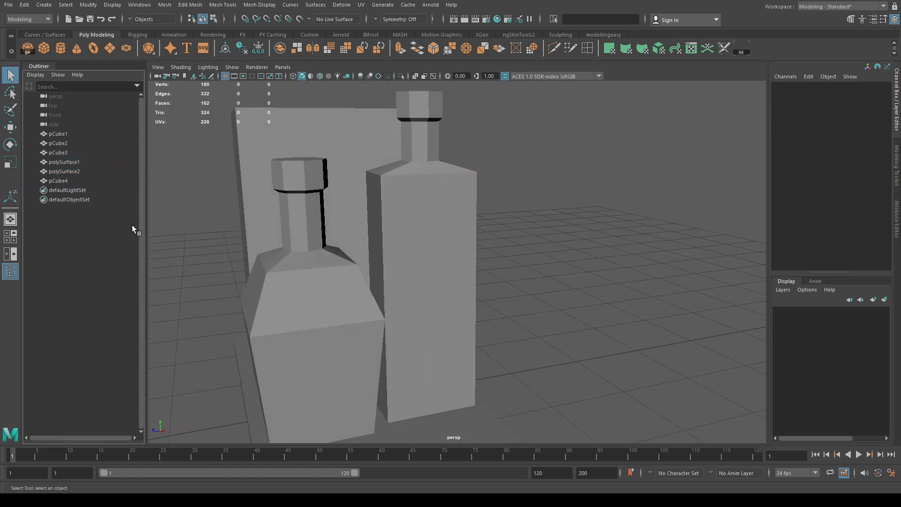
{"action": "left_click", "coordinate": [450, 230]}
{"action": "scroll", "coordinate": [497, 230], "scroll_direction": "up", "scroll_amount": 5}
{"action": "left_click", "coordinate": [482, 282]}
{"action": "left_click_drag", "start_coordinate": [437, 226], "coordinate": [378, 164], "text": "alt"}
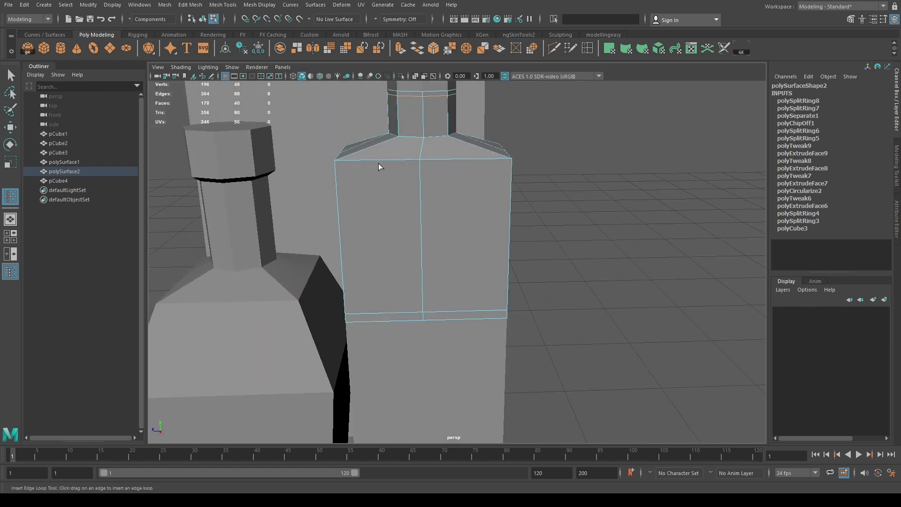
{"action": "left_click", "coordinate": [378, 163]}
{"action": "left_click_drag", "start_coordinate": [388, 212], "coordinate": [415, 197], "text": "alt"}
{"action": "key", "text": "q"}
{"action": "left_click", "coordinate": [385, 235]}
{"action": "left_click_drag", "start_coordinate": [385, 235], "coordinate": [405, 222], "text": "alt"}
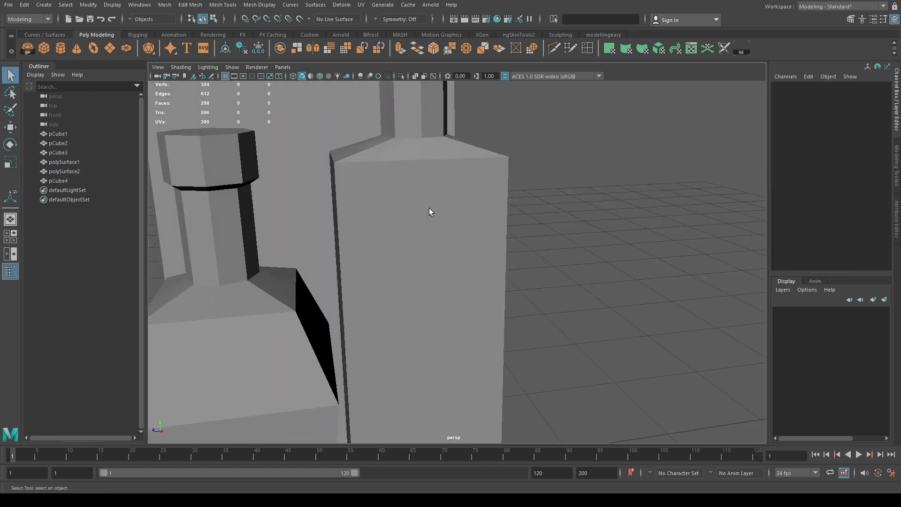
Extrude the body faces with offset 0 and thickness 0.01 into a thin label shell
{"action": "left_click", "coordinate": [742, 267]}
{"action": "type", "text": "0"}
{"action": "key", "text": "Return"}
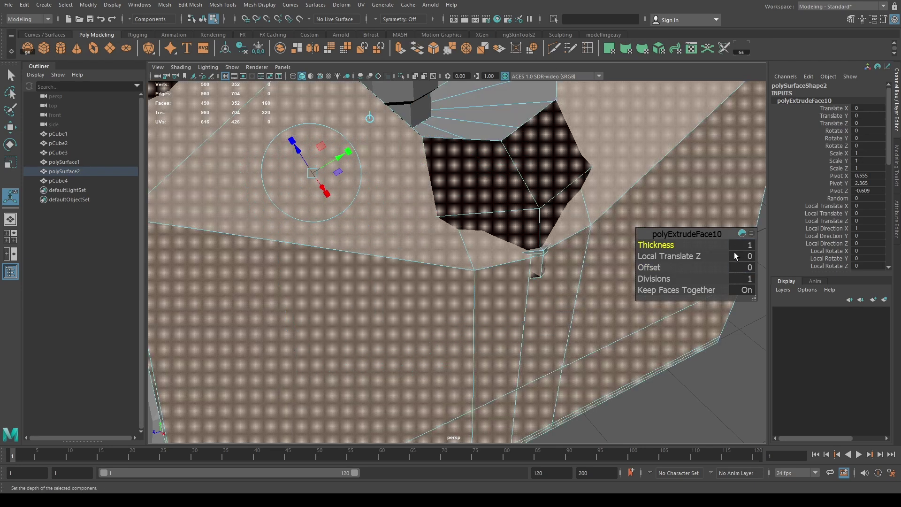
{"action": "left_click", "coordinate": [741, 244]}
{"action": "type", "text": "0.2"}
{"action": "key", "text": "Return"}
{"action": "type", "text": "0.03"}
{"action": "key", "text": "Return"}
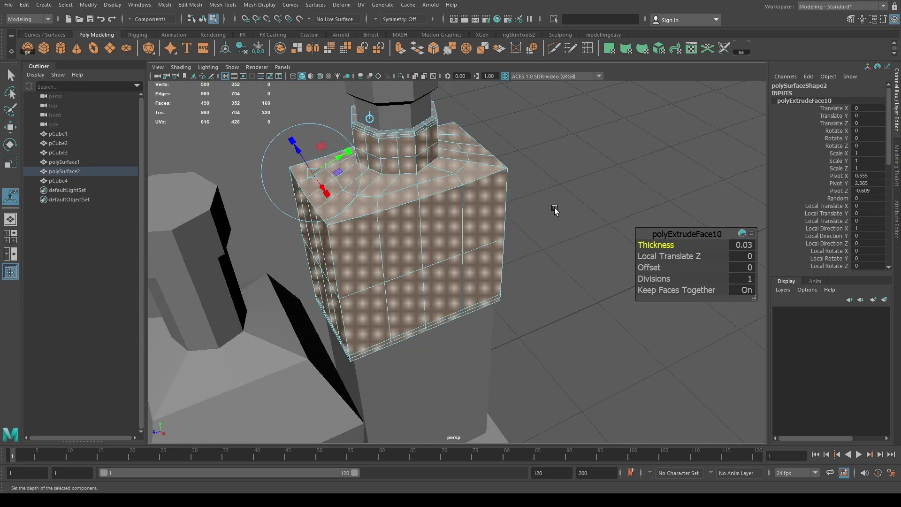
{"action": "key", "text": "BackSpace"}
{"action": "type", "text": "01"}
{"action": "key", "text": "Return"}
Give the neck and base face rings a thin extrusion
{"action": "left_click_drag", "start_coordinate": [592, 235], "coordinate": [554, 226], "text": "alt"}
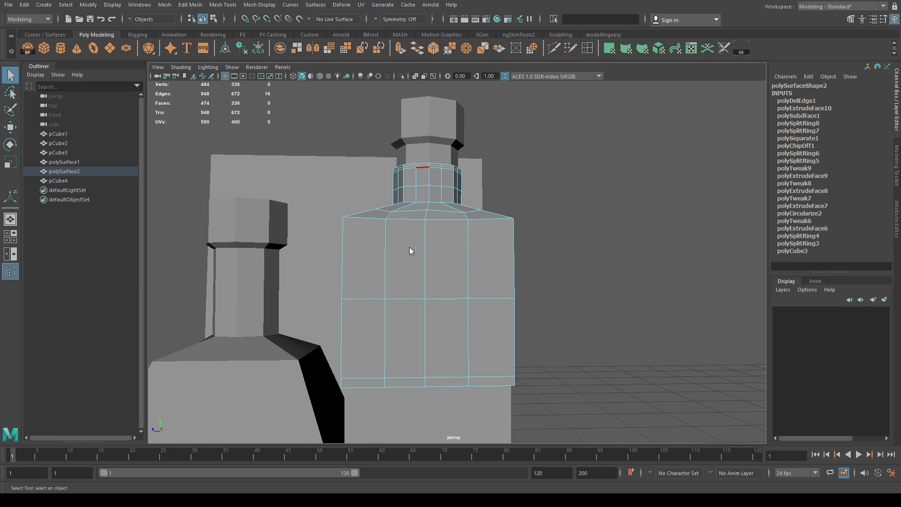
{"action": "mouse_move", "coordinate": [409, 251]}
{"action": "left_mouse_down", "text": "alt"}
{"action": "mouse_move", "coordinate": [504, 277]}
{"action": "mouse_move", "coordinate": [429, 181]}
{"action": "left_mouse_up", "text": "alt"}
{"action": "double_click", "coordinate": [429, 178]}
{"action": "key", "text": "ctrl+e"}
{"action": "type", "text": "0."}
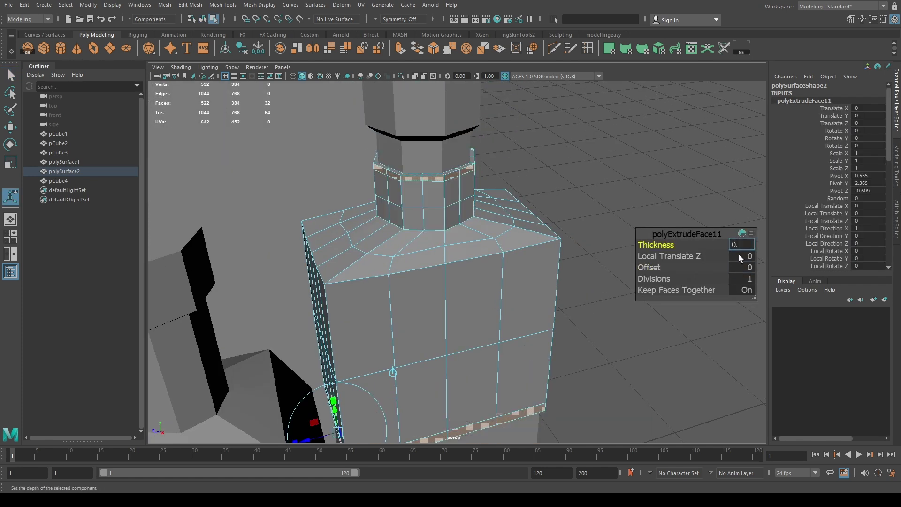
{"action": "key", "text": "Return"}
{"action": "key", "text": "F8"}
{"action": "mouse_move", "coordinate": [454, 221]}
{"action": "left_mouse_down", "text": "alt"}
{"action": "mouse_move", "coordinate": [449, 167]}
{"action": "mouse_move", "coordinate": [484, 279]}
{"action": "mouse_move", "coordinate": [475, 248]}
{"action": "mouse_move", "coordinate": [435, 257]}
{"action": "left_mouse_up", "text": "alt"}
In the side view, move a vertex row to reshape the bottle's shoulder and neck
{"action": "key", "text": "F8"}
{"action": "key", "text": "space"}
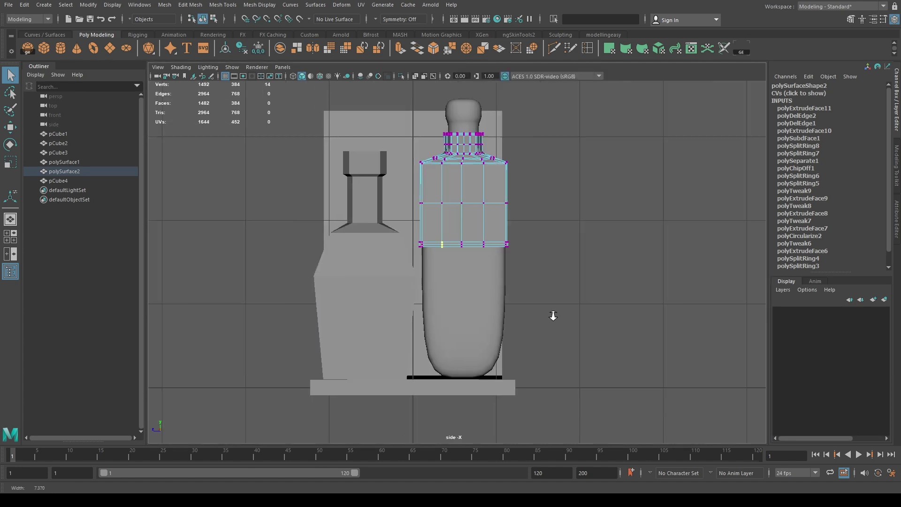
{"action": "key", "text": "w"}
{"action": "mouse_move", "coordinate": [399, 230]}
{"action": "left_mouse_down"}
{"action": "mouse_move", "coordinate": [512, 244]}
{"action": "mouse_move", "coordinate": [442, 237]}
{"action": "left_mouse_up"}
{"action": "key", "text": "F8"}
Select the new cylinder and reduce its Subdivisions Axis to 12
{"action": "left_click", "coordinate": [559, 295]}
{"action": "key", "text": "space"}
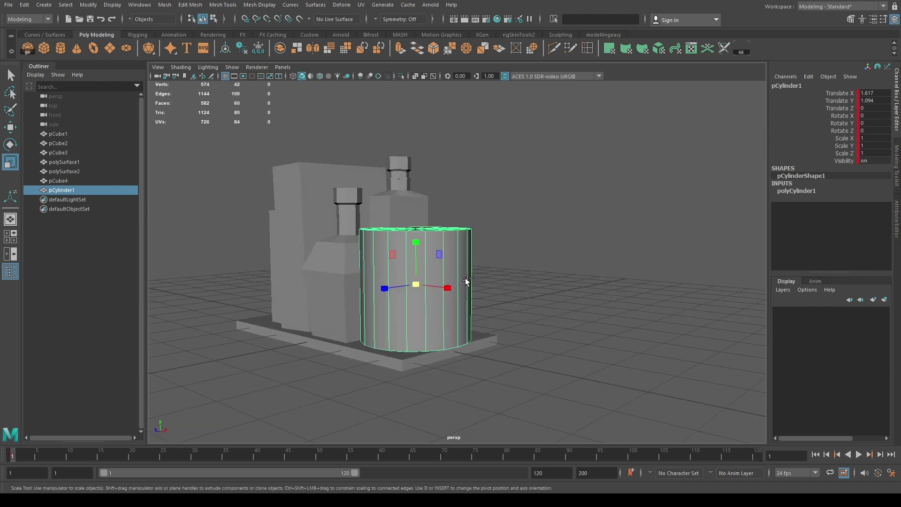
{"action": "left_click", "coordinate": [475, 203], "text": "shift"}
{"action": "left_click", "coordinate": [469, 221]}
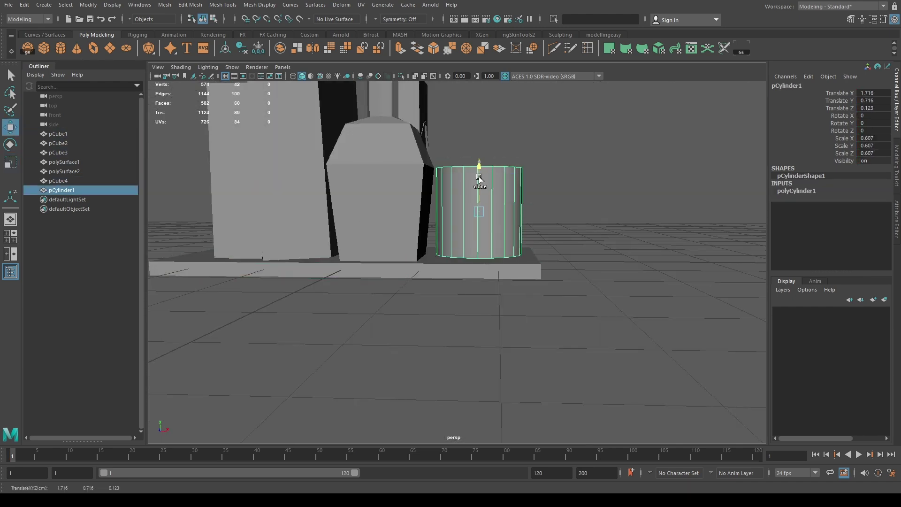
{"action": "key", "text": "space"}
{"action": "left_click_drag", "start_coordinate": [862, 213], "coordinate": [841, 214]}
Add an edge loop around the cylinder and reselect it in the side view
{"action": "key", "text": "space"}
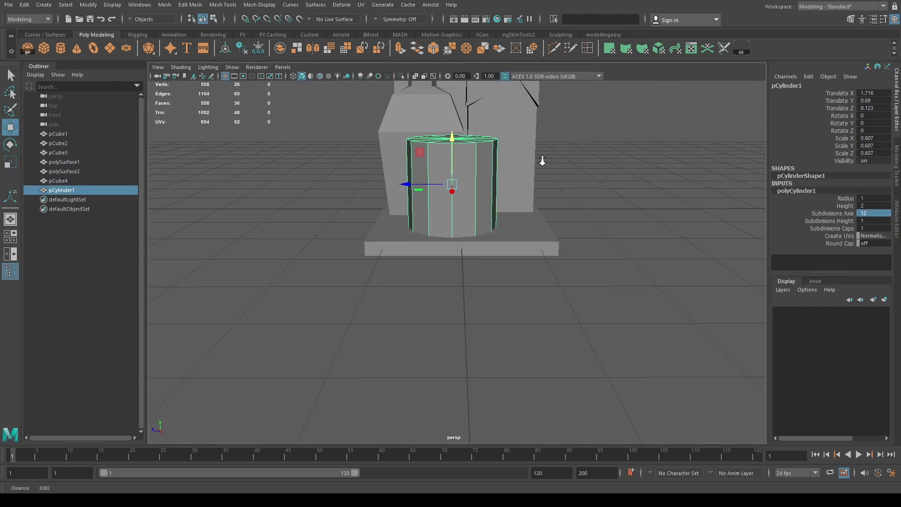
{"action": "right_click_drag", "start_coordinate": [462, 166], "coordinate": [461, 188], "text": "shift"}
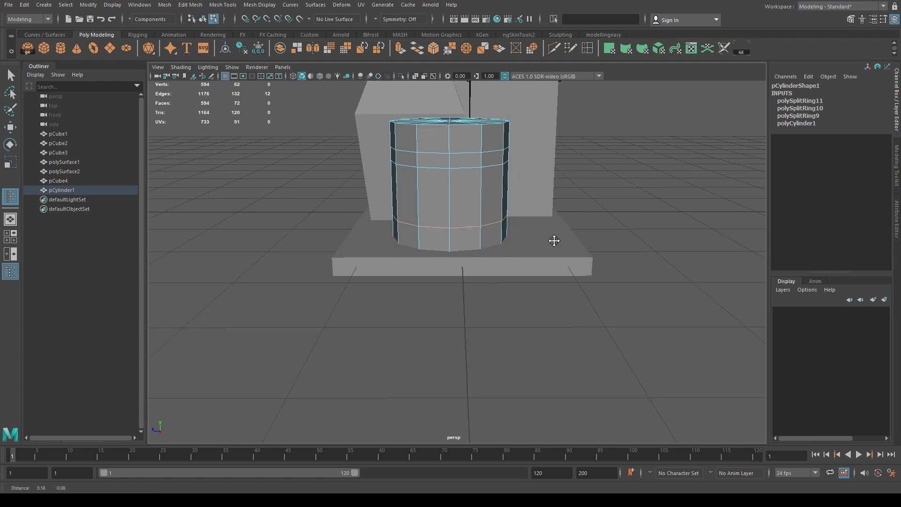
{"action": "left_click_drag", "start_coordinate": [532, 268], "coordinate": [470, 227], "text": "alt"}
{"action": "key", "text": "space"}
{"action": "key", "text": "space"}
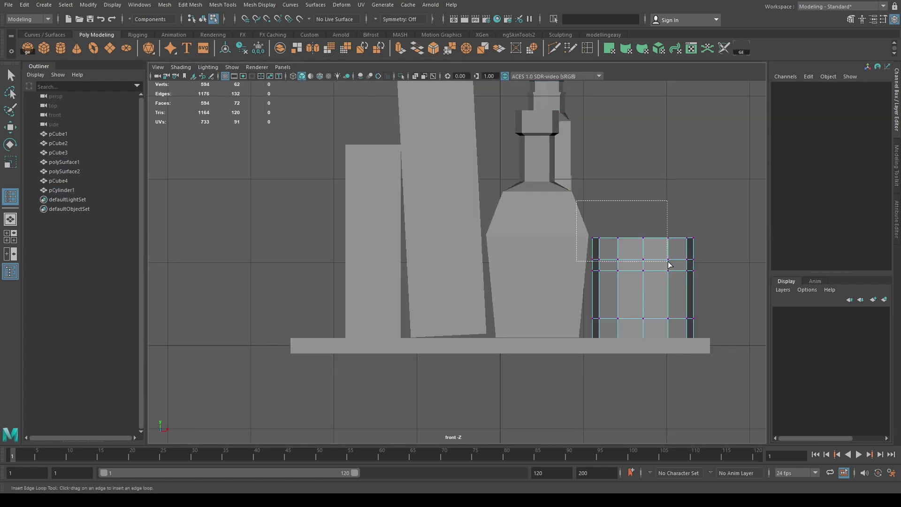
{"action": "left_click_drag", "start_coordinate": [590, 197], "coordinate": [671, 271]}
Shift the cylinder's top vertices sideways so the mug leans at a slant
{"action": "key", "text": "space"}
{"action": "key", "text": "F9"}
{"action": "key", "text": "space"}
{"action": "left_click_drag", "start_coordinate": [317, 257], "coordinate": [463, 312]}
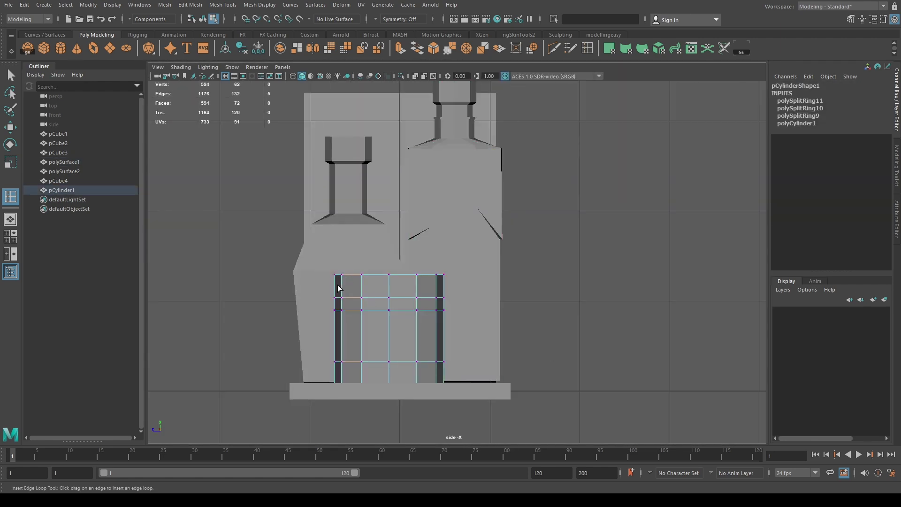
{"action": "key", "text": "space"}
{"action": "key", "text": "space"}
{"action": "key", "text": "w"}
{"action": "left_click_drag", "start_coordinate": [371, 318], "coordinate": [385, 322]}
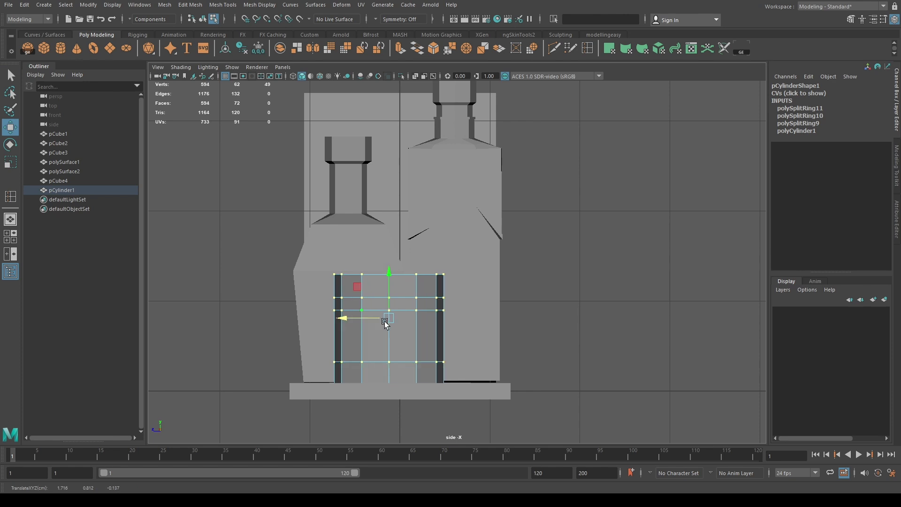
{"action": "key", "text": "F10"}
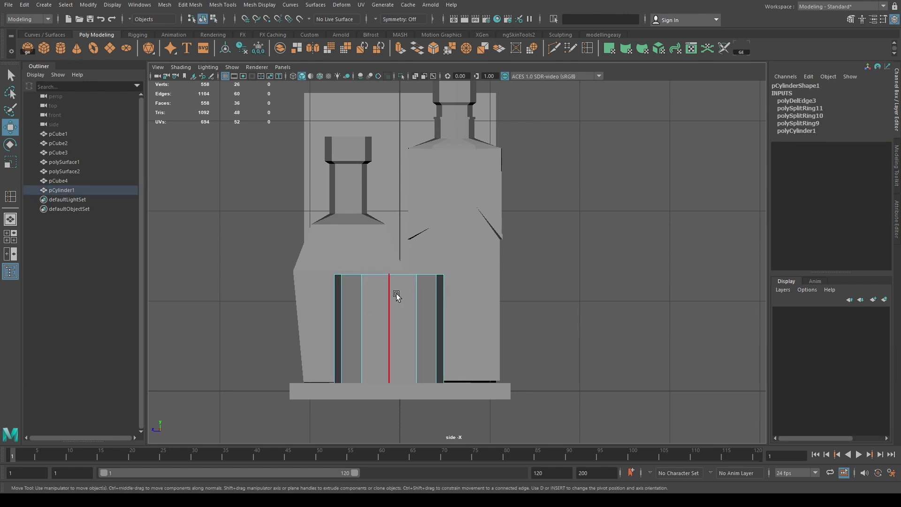
{"action": "key", "text": "ctrl+z"}
{"action": "scroll", "coordinate": [498, 338], "scroll_direction": "up", "scroll_amount": 2}
{"action": "scroll", "coordinate": [498, 338], "scroll_direction": "up", "scroll_amount": 1}
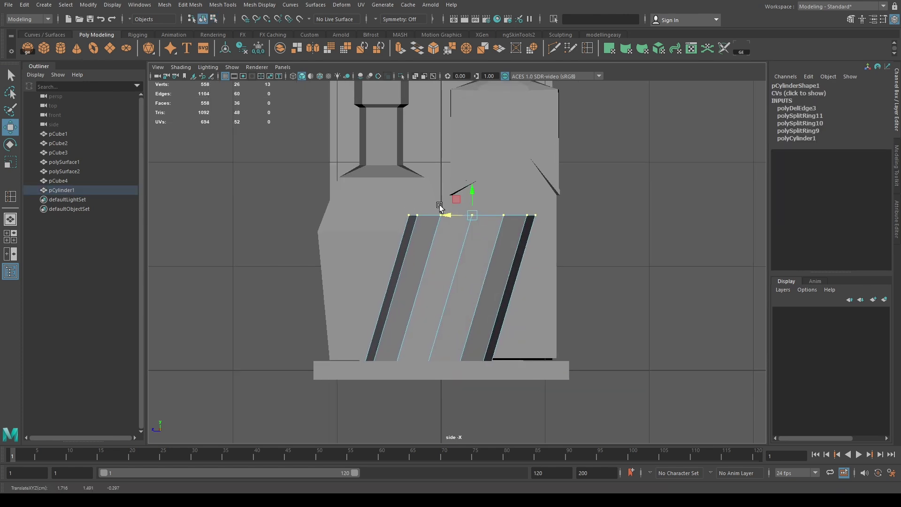
{"action": "middle_click_drag", "start_coordinate": [439, 207], "coordinate": [458, 165], "text": "alt"}
Insert a lower edge loop and extract two face rings off the cylinder as bands
{"action": "left_click", "coordinate": [415, 298]}
{"action": "middle_click_drag", "start_coordinate": [454, 220], "coordinate": [411, 224], "text": "alt"}
{"action": "key", "text": "q"}
{"action": "double_click", "coordinate": [450, 206]}
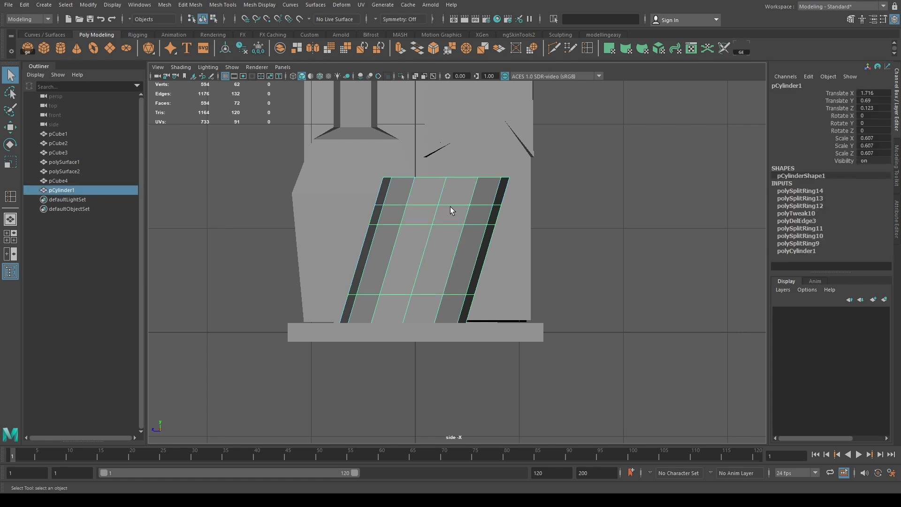
{"action": "right_click_drag", "start_coordinate": [421, 335], "coordinate": [388, 235], "text": "shift"}
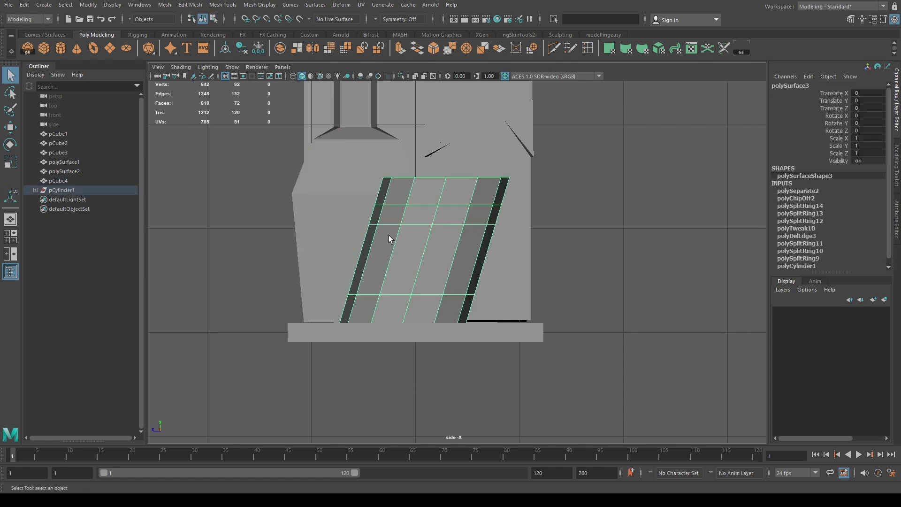
{"action": "scroll", "coordinate": [361, 310], "scroll_direction": "down", "scroll_amount": 1}
{"action": "left_click", "coordinate": [70, 213], "text": "shift"}
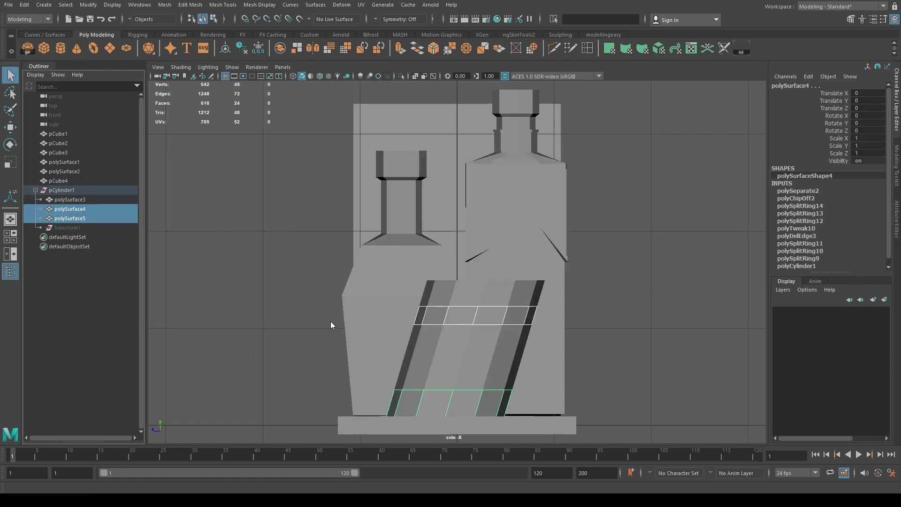
Inspect the separated bands and keep only the upper band selected
{"action": "key", "text": "t"}
{"action": "scroll", "coordinate": [488, 254], "scroll_direction": "up", "scroll_amount": 1}
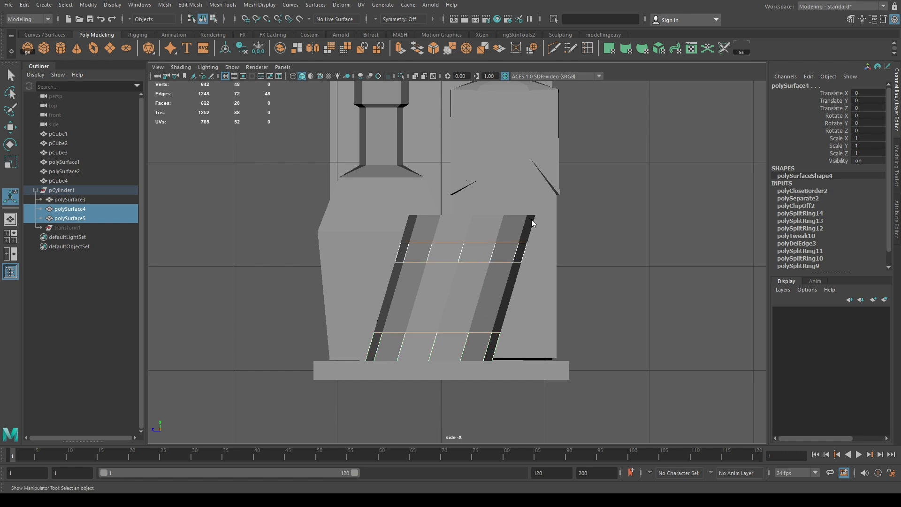
{"action": "scroll", "coordinate": [456, 317], "scroll_direction": "down", "scroll_amount": 1}
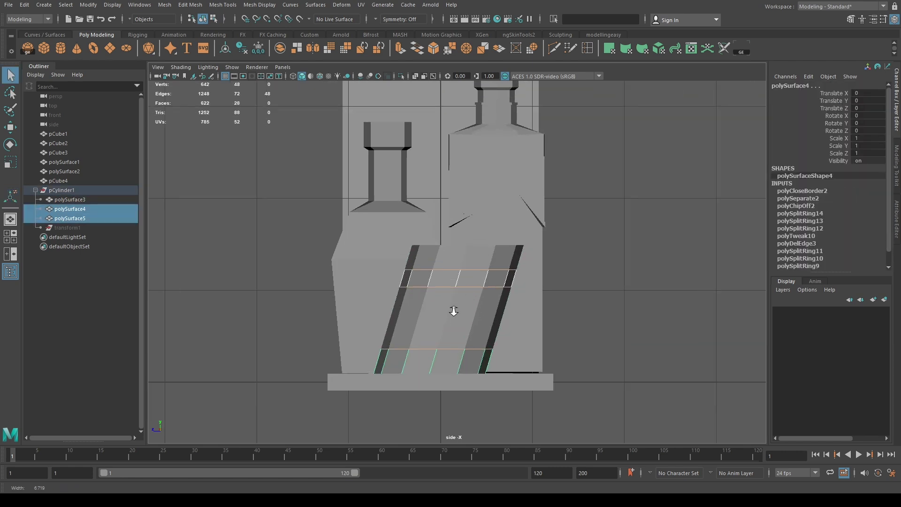
{"action": "scroll", "coordinate": [454, 412], "scroll_direction": "up", "scroll_amount": 2}
{"action": "left_click", "coordinate": [416, 382], "text": "shift"}
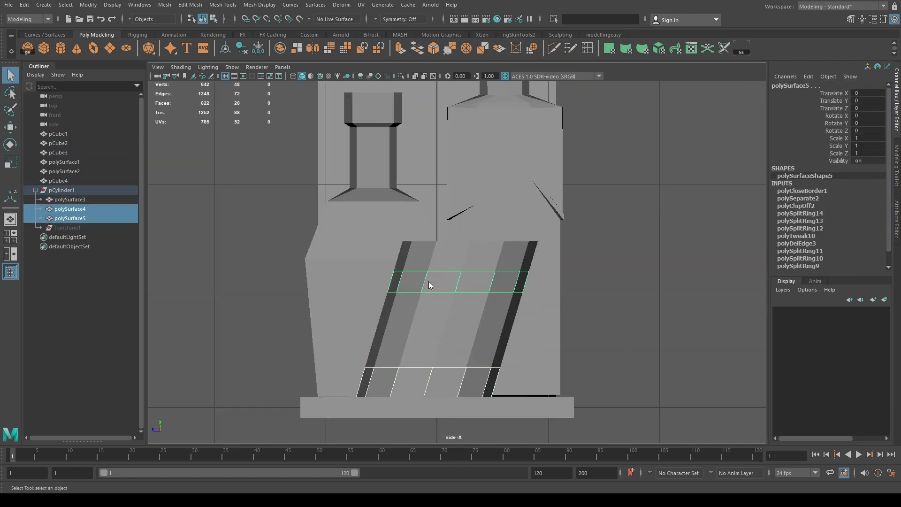
Try a 0.05 band extrusion, then undo back past the band separation and loops
{"action": "key", "text": "ctrl+e"}
{"action": "type", "text": "0.05"}
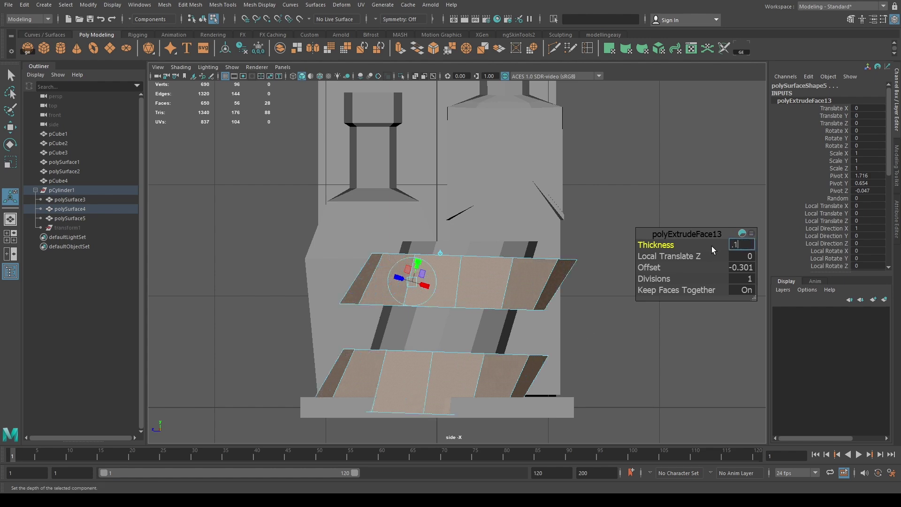
{"action": "key", "text": "ctrl+z"}
{"action": "key", "text": "ctrl+z"}
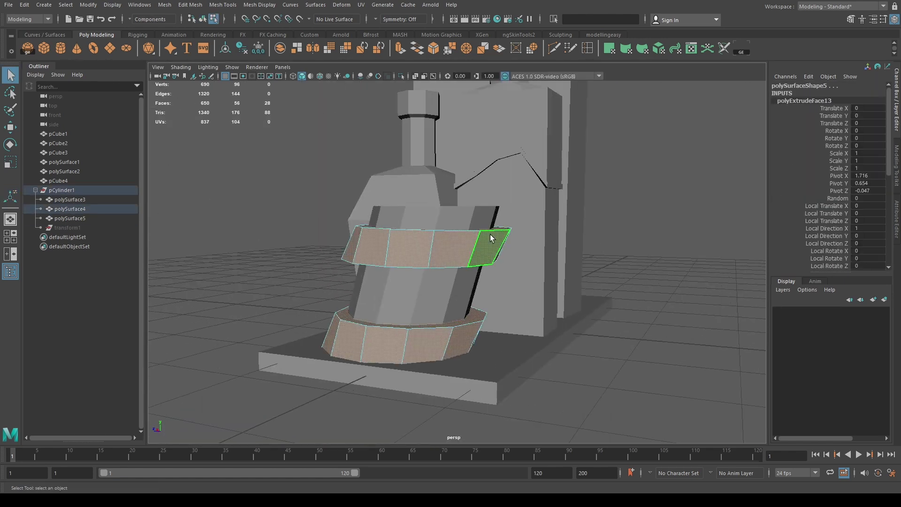
{"action": "key", "text": "ctrl+z"}
{"action": "key", "text": "ctrl+z"}
{"action": "key", "text": "ctrl+z"}
{"action": "key", "text": "ctrl+z"}
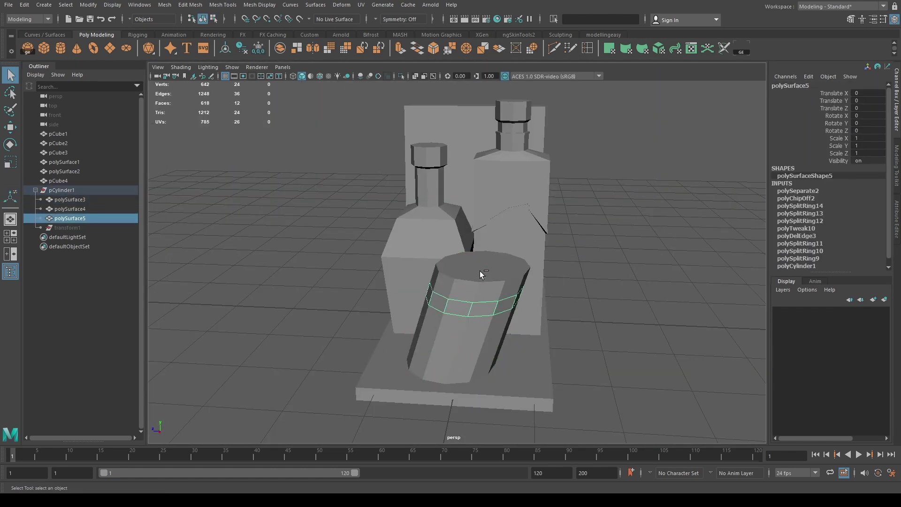
{"action": "key", "text": "ctrl+z"}
{"action": "key", "text": "ctrl+z"}
{"action": "key", "text": "ctrl+z"}
{"action": "key", "text": "ctrl+z"}
{"action": "key", "text": "ctrl+z"}
{"action": "key", "text": "ctrl+z"}
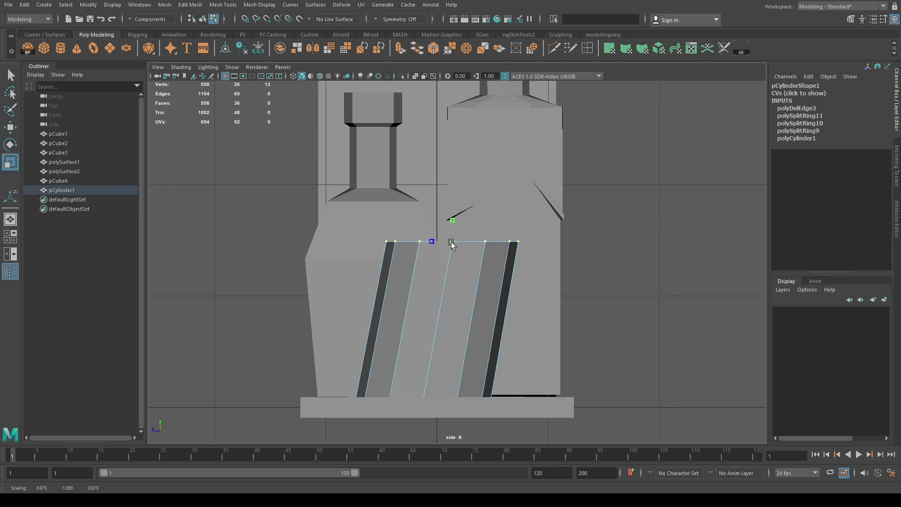
{"action": "key", "text": "ctrl+z"}
Insert a new edge loop on the cylinder and separate two face rings as bands
{"action": "right_click_drag", "start_coordinate": [338, 276], "coordinate": [447, 260], "text": "shift"}
{"action": "left_click", "coordinate": [432, 368]}
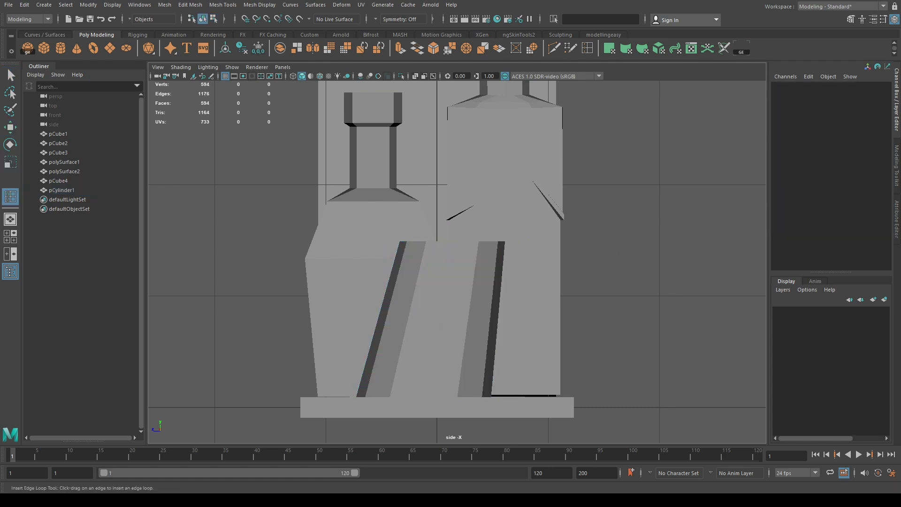
{"action": "key", "text": "F11"}
{"action": "key", "text": "f"}
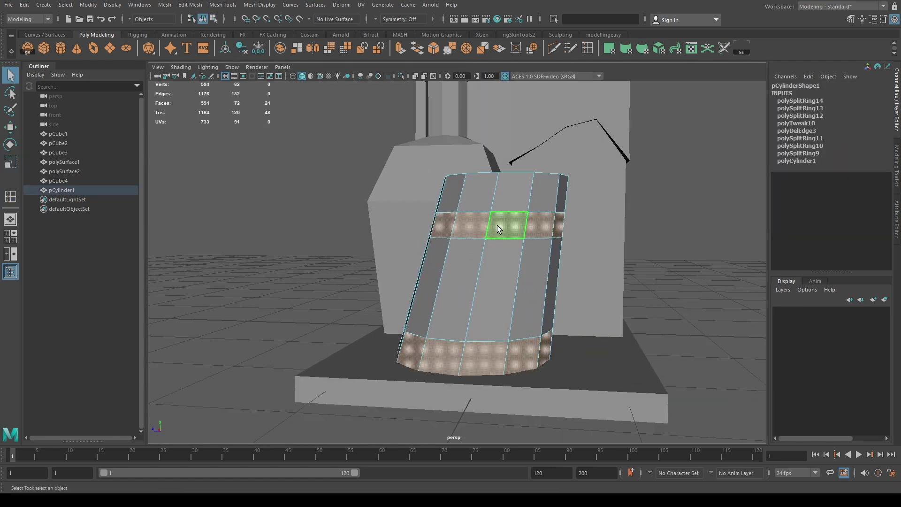
{"action": "right_click_drag", "start_coordinate": [497, 382], "coordinate": [554, 306], "text": "shift"}
{"action": "key", "text": "F8"}
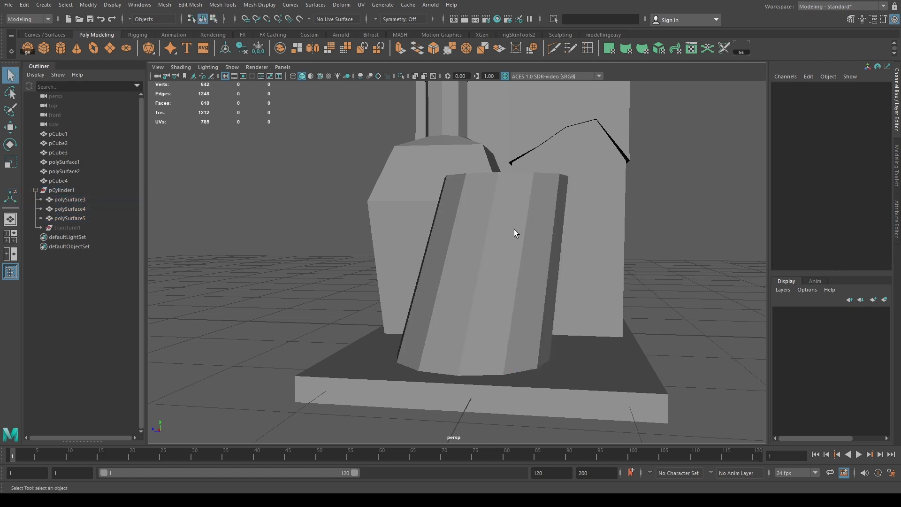
{"action": "left_click", "coordinate": [477, 347]}
{"action": "left_click", "coordinate": [483, 289]}
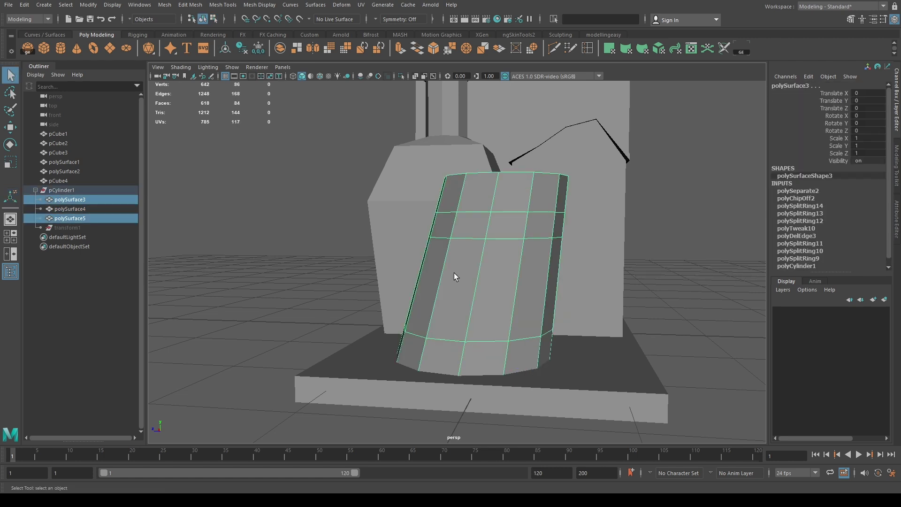
Parent one band under the other and extrude its faces with offset 0
{"action": "key", "text": "Right"}
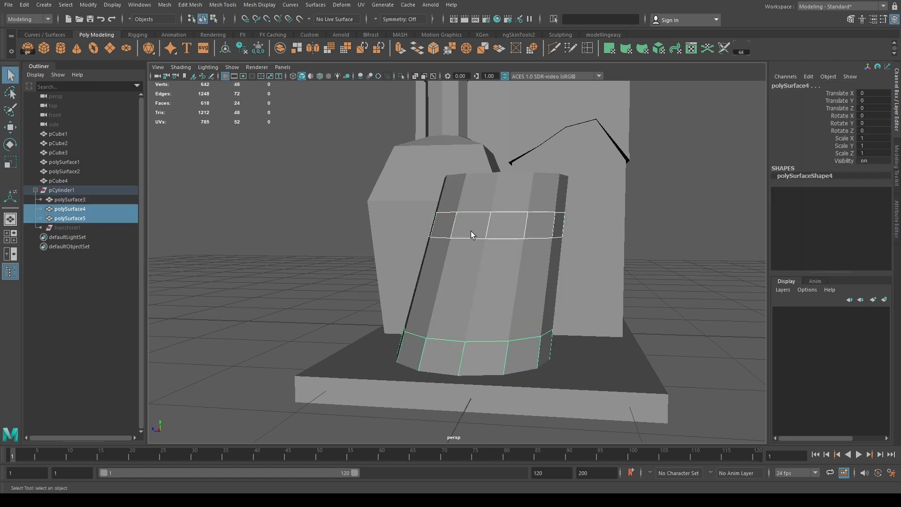
{"action": "key", "text": "p"}
{"action": "key", "text": "f"}
{"action": "key", "text": "ctrl+F11"}
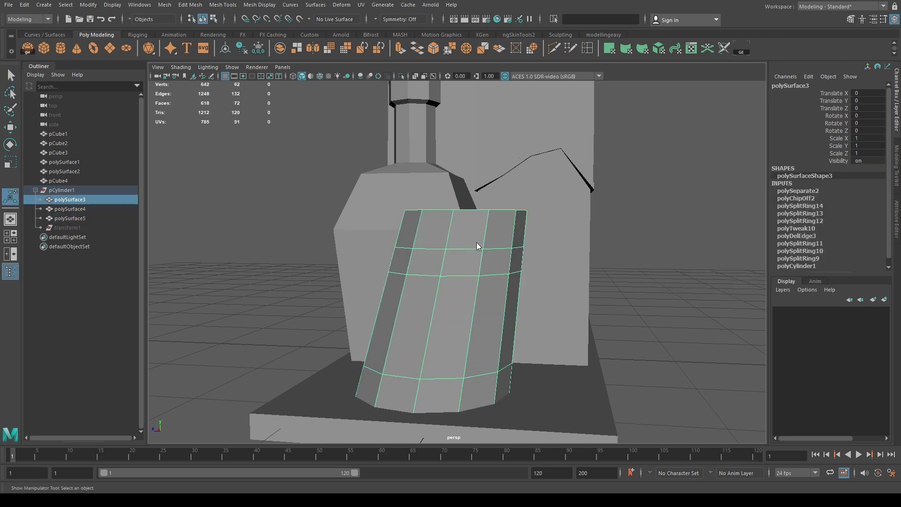
{"action": "key", "text": "ctrl+e"}
{"action": "left_click_drag", "start_coordinate": [742, 267], "coordinate": [735, 272]}
{"action": "left_click", "coordinate": [722, 267]}
{"action": "type", "text": "0"}
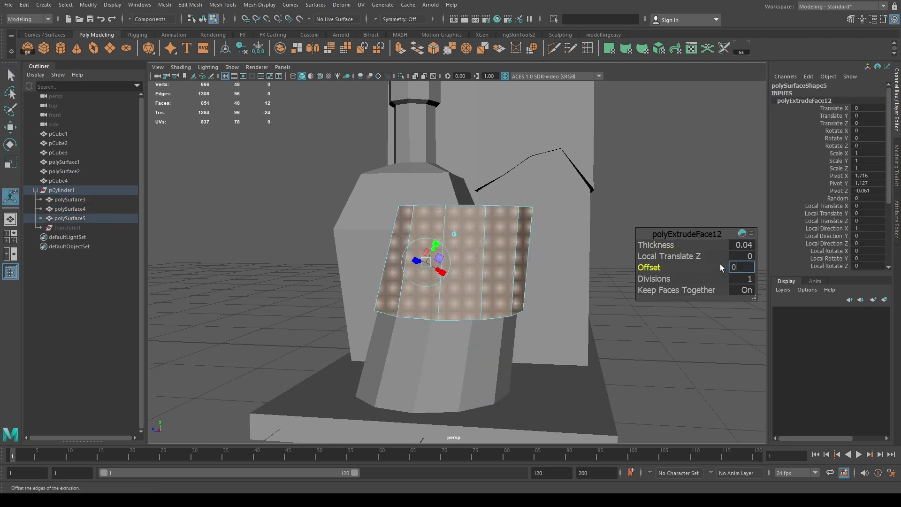
{"action": "key", "text": "F8"}
Extrude the bottom band outward and view the mug from a close, low angle
{"action": "left_click", "coordinate": [449, 385]}
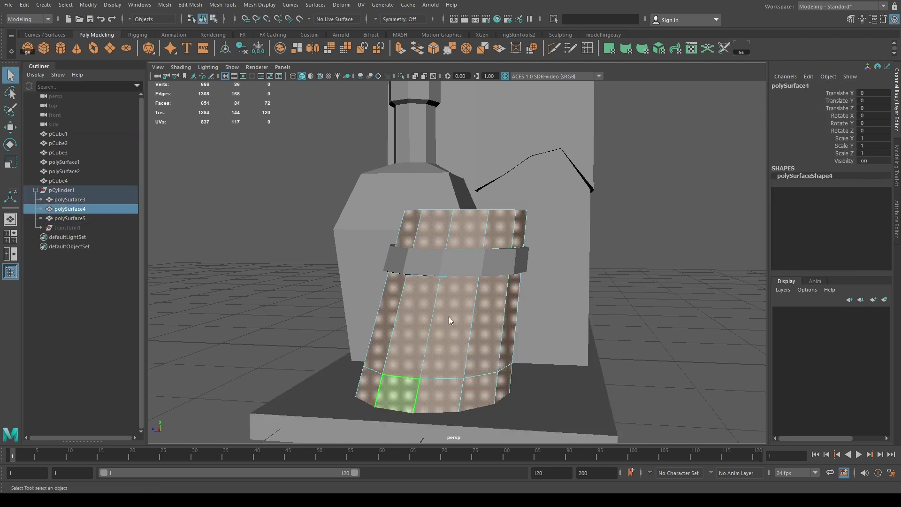
{"action": "left_click", "coordinate": [423, 231]}
{"action": "key", "text": "f"}
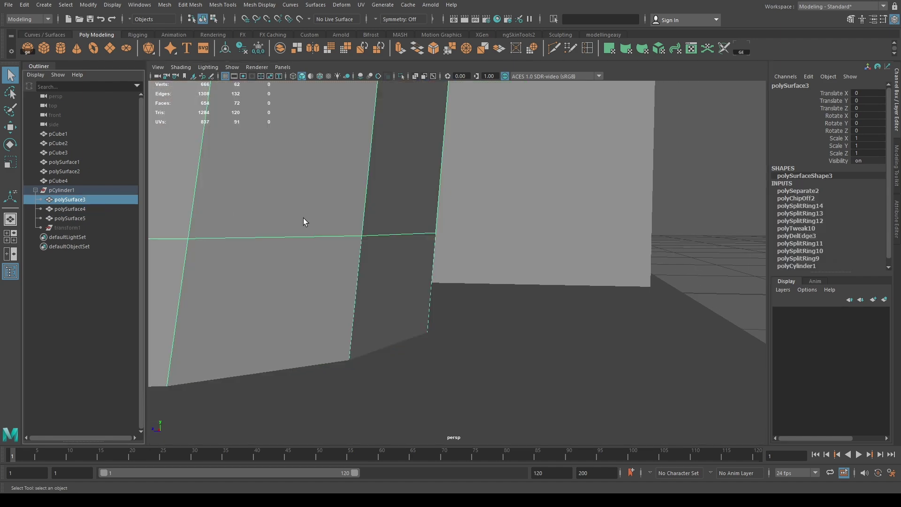
{"action": "scroll", "coordinate": [431, 221], "scroll_direction": "down", "scroll_amount": 5}
{"action": "left_click", "coordinate": [458, 336]}
{"action": "key", "text": "ctrl+e"}
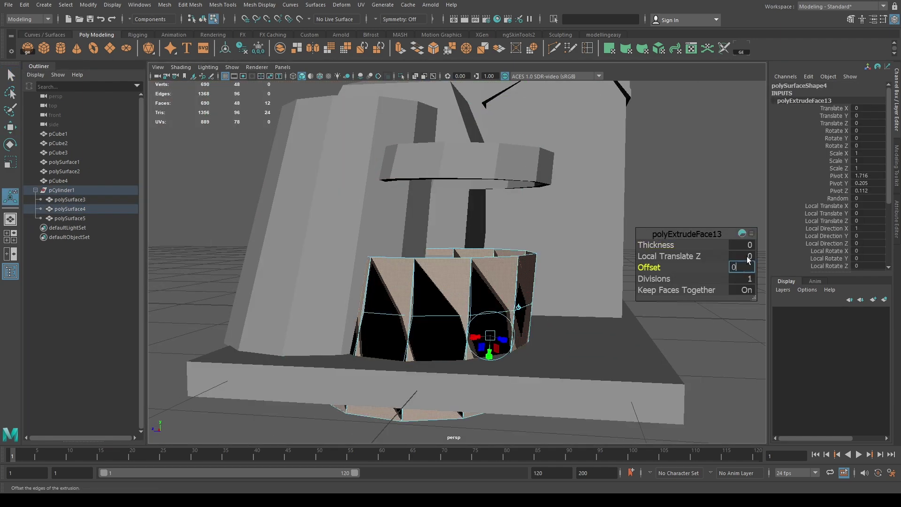
{"action": "left_click_drag", "start_coordinate": [477, 346], "coordinate": [583, 264], "text": "alt"}
{"action": "left_click_drag", "start_coordinate": [469, 235], "coordinate": [291, 271], "text": "alt"}
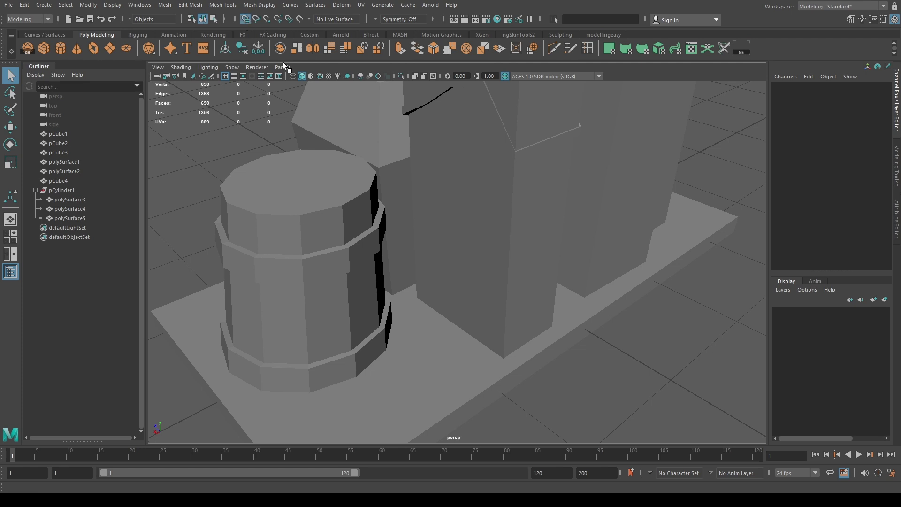
Draw an EP Curve beside the mug's side tracing the handle's S-shaped path
{"action": "left_click", "coordinate": [45, 34]}
{"action": "left_click", "coordinate": [61, 47]}
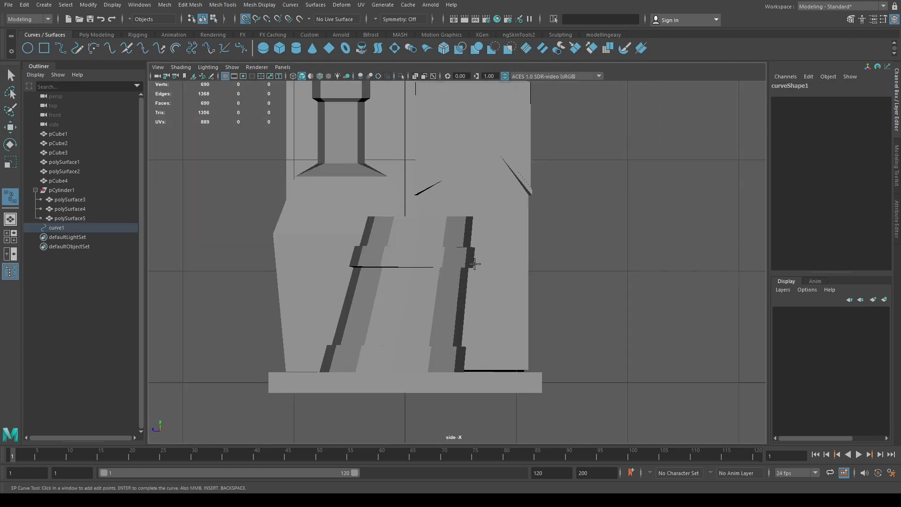
{"action": "key", "text": "ctrl+z"}
{"action": "key", "text": "space"}
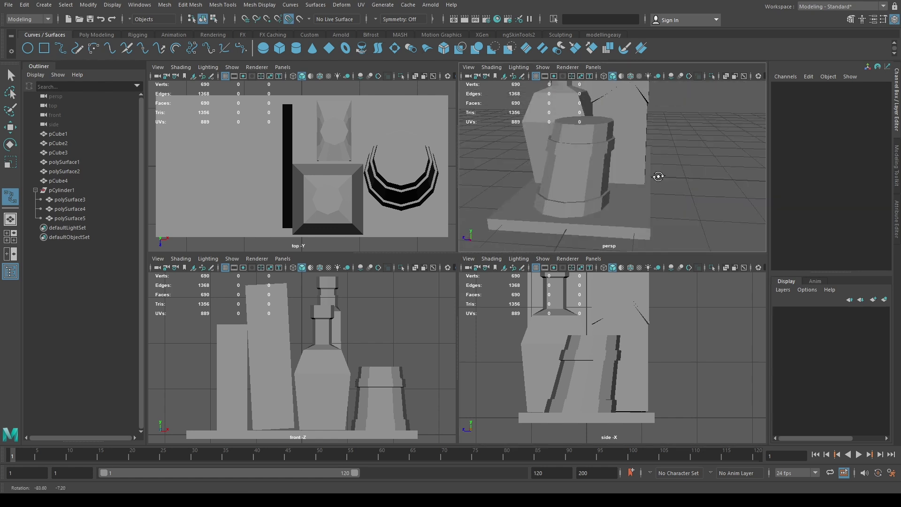
{"action": "left_click_drag", "start_coordinate": [657, 171], "coordinate": [478, 133], "text": "alt"}
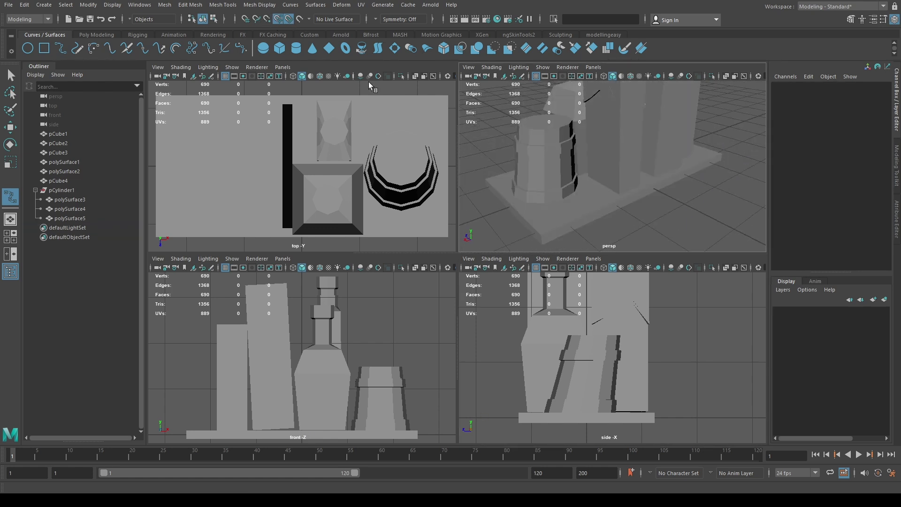
{"action": "key", "text": "Return"}
{"action": "left_click_drag", "start_coordinate": [577, 159], "coordinate": [610, 197], "text": "alt"}
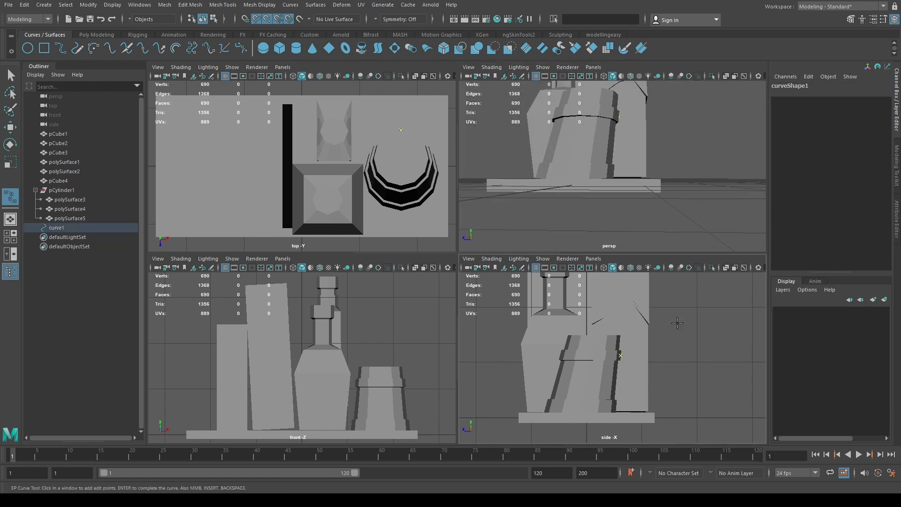
{"action": "mouse_move", "coordinate": [609, 347]}
{"action": "right_mouse_down", "text": "alt"}
{"action": "mouse_move", "coordinate": [610, 369]}
{"action": "mouse_move", "coordinate": [262, 21]}
{"action": "right_mouse_up", "text": "alt"}
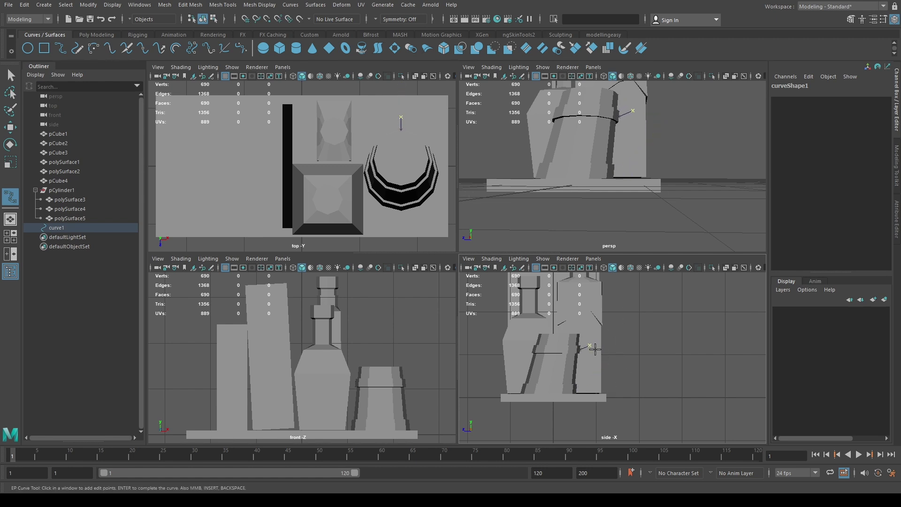
{"action": "left_click_drag", "start_coordinate": [587, 164], "coordinate": [610, 188], "text": "alt"}
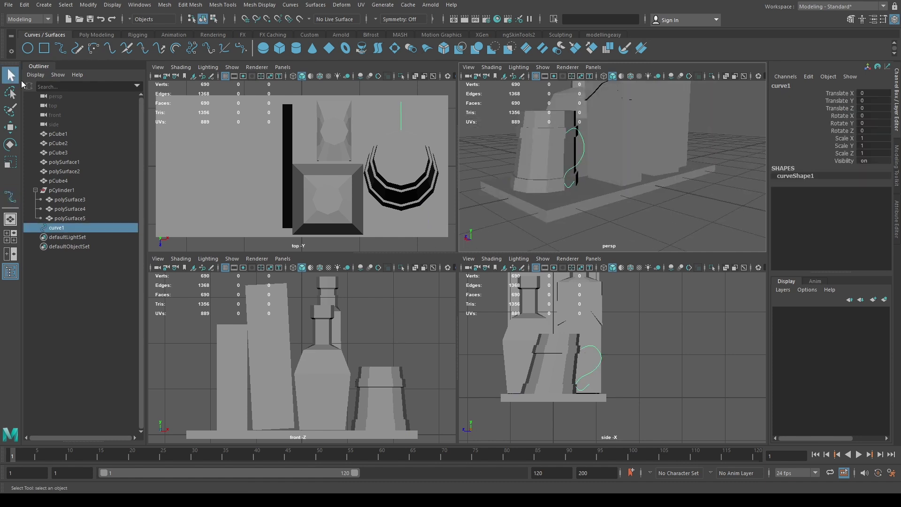
{"action": "left_click", "coordinate": [608, 154]}
Create a polygon cube and move its remaining face up beside the mug
{"action": "left_click", "coordinate": [96, 35]}
{"action": "left_click", "coordinate": [49, 54]}
{"action": "key", "text": "w"}
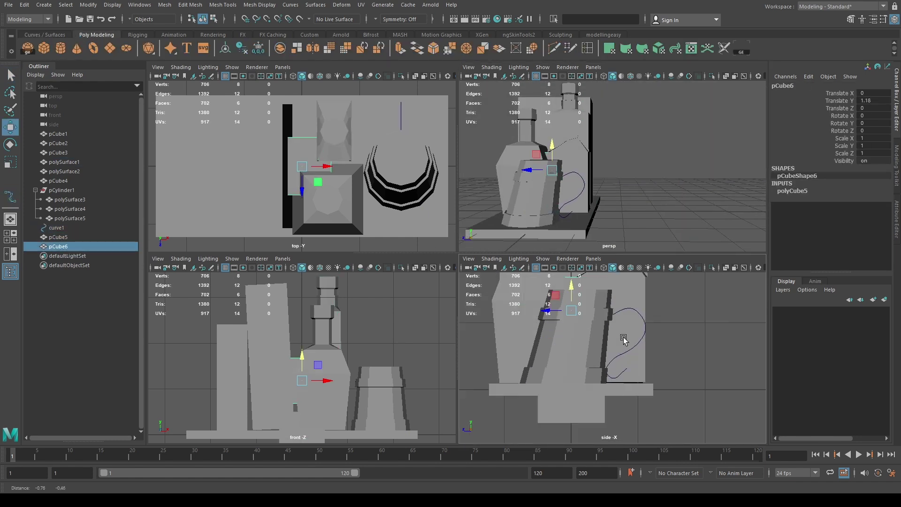
{"action": "mouse_move", "coordinate": [564, 346]}
{"action": "left_mouse_down"}
{"action": "mouse_move", "coordinate": [682, 361]}
{"action": "mouse_move", "coordinate": [629, 329]}
{"action": "left_mouse_up"}
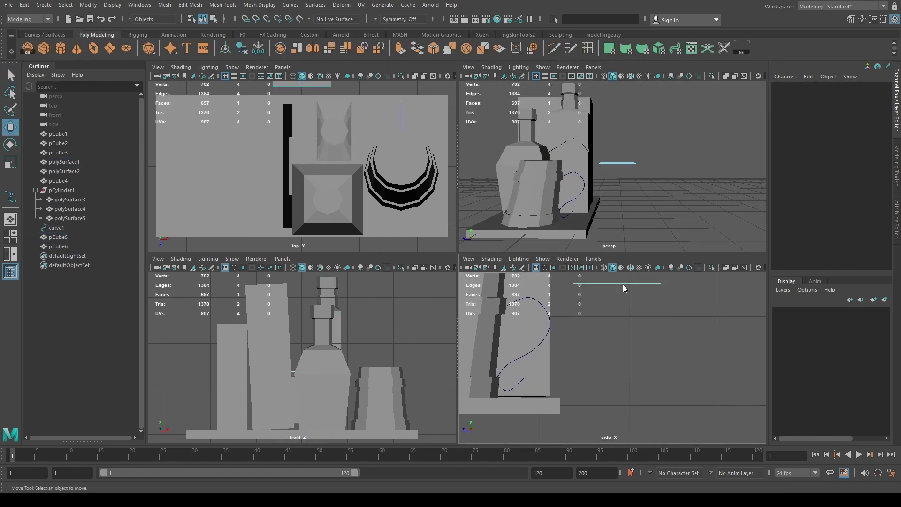
{"action": "key", "text": "space"}
{"action": "left_click_drag", "start_coordinate": [563, 235], "coordinate": [322, 69], "text": "alt"}
{"action": "left_click_drag", "start_coordinate": [513, 172], "coordinate": [467, 285], "text": "alt"}
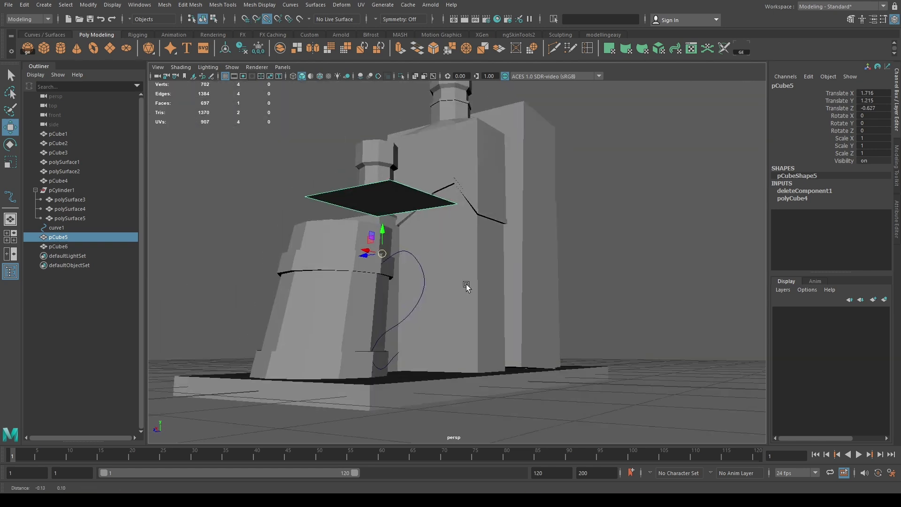
{"action": "left_click_drag", "start_coordinate": [368, 251], "coordinate": [402, 246]}
Set the face against the mug wall and shrink it to handle thickness
{"action": "scroll", "coordinate": [354, 291], "scroll_direction": "up", "scroll_amount": 5}
{"action": "mouse_move", "coordinate": [508, 277]}
{"action": "left_mouse_down", "text": "alt"}
{"action": "mouse_move", "coordinate": [486, 300]}
{"action": "mouse_move", "coordinate": [556, 289]}
{"action": "mouse_move", "coordinate": [453, 200]}
{"action": "left_mouse_up", "text": "alt"}
{"action": "middle_click_drag", "start_coordinate": [453, 199], "coordinate": [451, 251]}
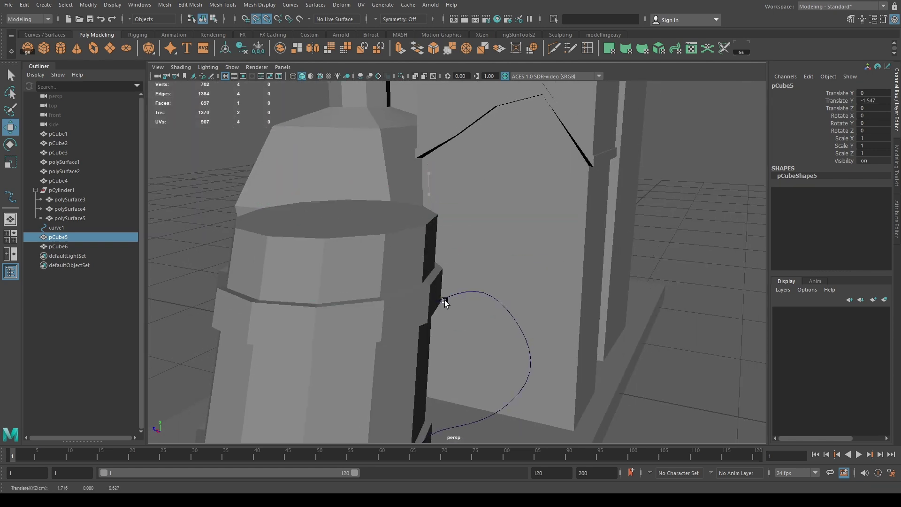
{"action": "mouse_move", "coordinate": [445, 301]}
{"action": "left_mouse_down", "text": "alt"}
{"action": "mouse_move", "coordinate": [433, 299]}
{"action": "mouse_move", "coordinate": [453, 314]}
{"action": "left_mouse_up", "text": "alt"}
{"action": "scroll", "coordinate": [398, 308], "scroll_direction": "up", "scroll_amount": 3}
{"action": "middle_click_drag", "start_coordinate": [453, 314], "coordinate": [411, 277]}
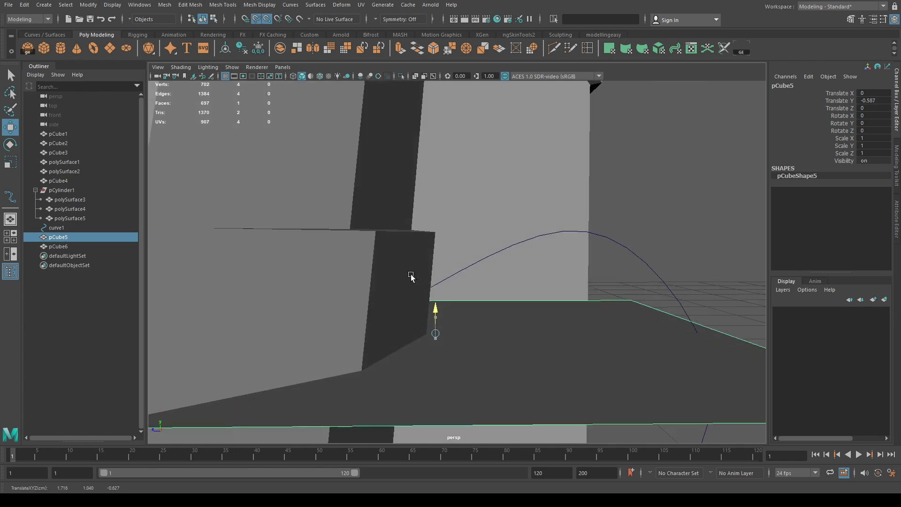
{"action": "left_click_drag", "start_coordinate": [411, 277], "coordinate": [453, 313], "text": "alt"}
{"action": "key", "text": "e"}
{"action": "key", "text": "r"}
{"action": "mouse_move", "coordinate": [479, 366]}
{"action": "left_mouse_down", "text": "alt"}
{"action": "mouse_move", "coordinate": [350, 233]}
{"action": "mouse_move", "coordinate": [362, 280]}
{"action": "mouse_move", "coordinate": [435, 175]}
{"action": "left_mouse_up", "text": "alt"}
Extrude the face along curve1 with 25 divisions to form the handle
{"action": "left_click", "coordinate": [434, 174], "text": "shift"}
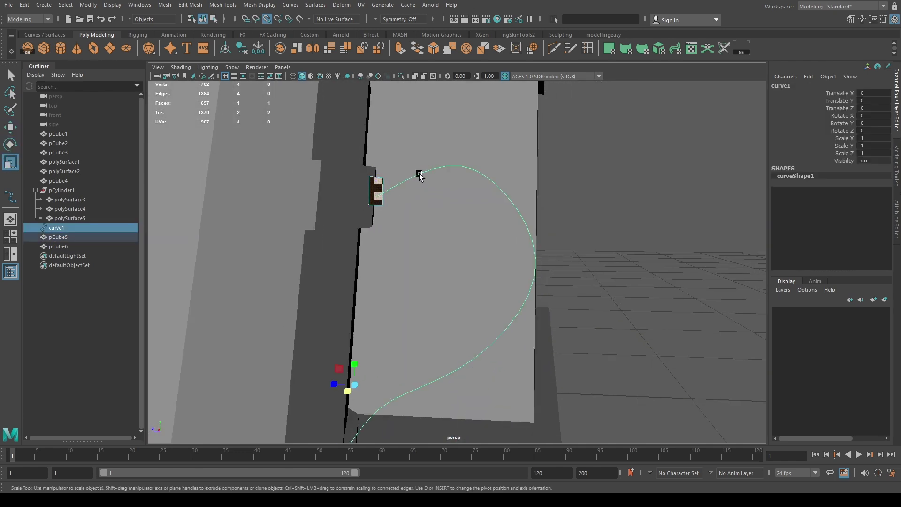
{"action": "key", "text": "ctrl+e"}
{"action": "left_click", "coordinate": [749, 268]}
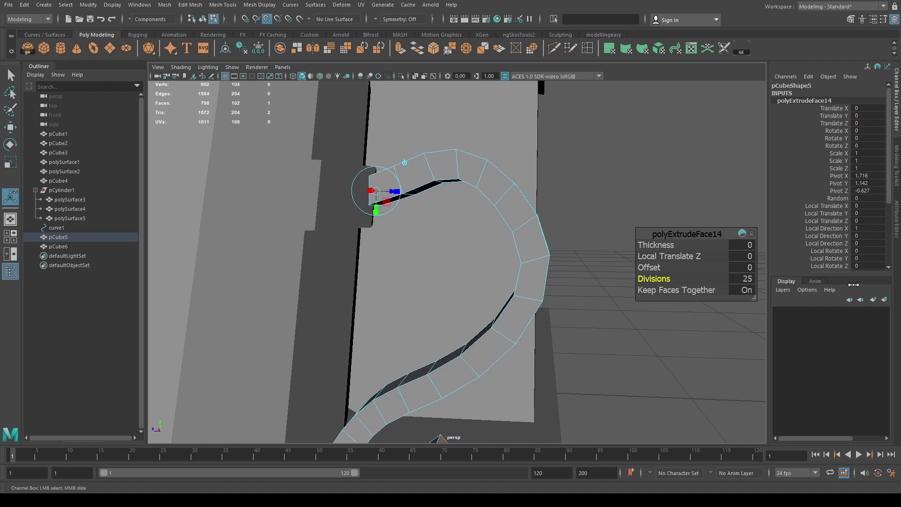
{"action": "mouse_move", "coordinate": [469, 282]}
{"action": "left_mouse_down", "text": "alt"}
{"action": "mouse_move", "coordinate": [514, 293]}
{"action": "mouse_move", "coordinate": [417, 232]}
{"action": "mouse_move", "coordinate": [515, 317]}
{"action": "left_mouse_up", "text": "alt"}
{"action": "key", "text": "F8"}
Select the new handle and inspect it together with the mug body pieces
{"action": "scroll", "coordinate": [417, 232], "scroll_direction": "down", "scroll_amount": 5}
{"action": "key", "text": "q"}
{"action": "scroll", "coordinate": [407, 261], "scroll_direction": "up", "scroll_amount": 5}
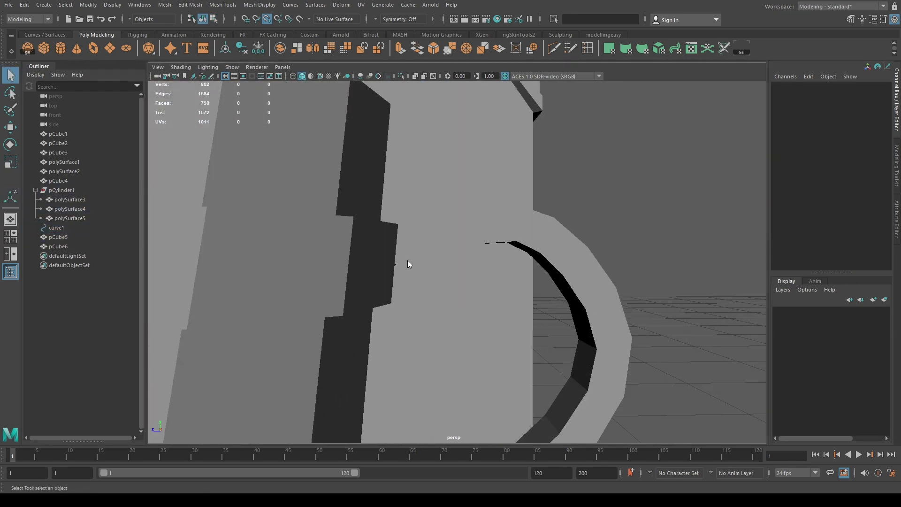
{"action": "left_click", "coordinate": [58, 237]}
{"action": "key", "text": "w"}
{"action": "left_click_drag", "start_coordinate": [423, 235], "coordinate": [469, 263], "text": "alt"}
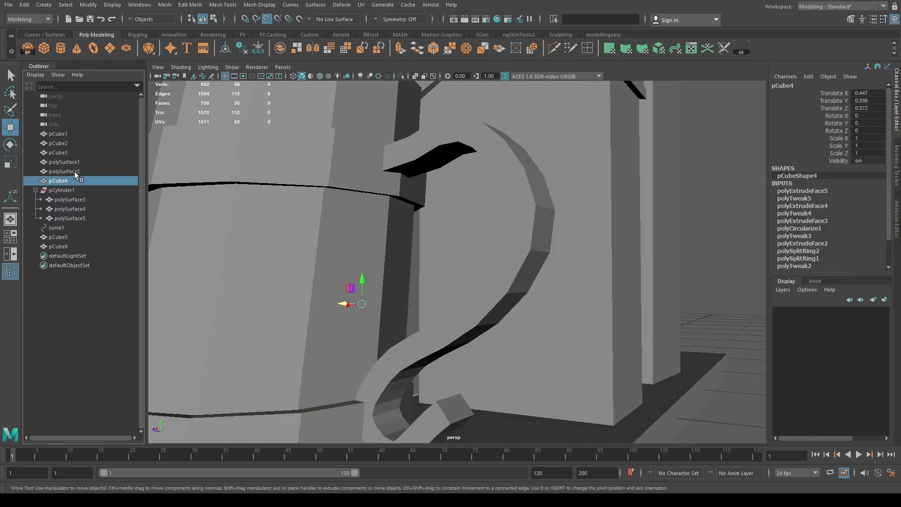
{"action": "mouse_move", "coordinate": [328, 235]}
{"action": "left_mouse_down", "text": "alt"}
{"action": "mouse_move", "coordinate": [383, 272]}
{"action": "mouse_move", "coordinate": [447, 216]}
{"action": "left_mouse_up", "text": "alt"}
Reshape the lower end of the handle curve by moving its end control points
{"action": "scroll", "coordinate": [561, 177], "scroll_direction": "up", "scroll_amount": 3}
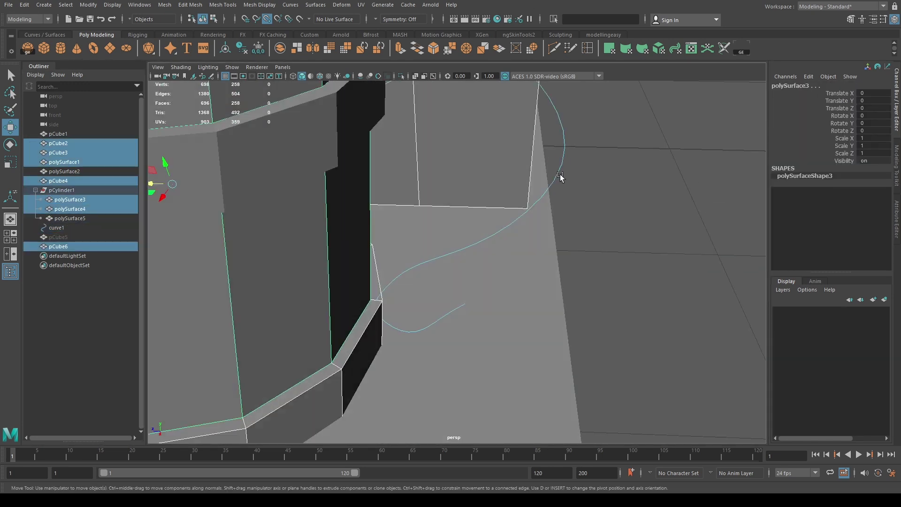
{"action": "left_click", "coordinate": [560, 177]}
{"action": "left_click_drag", "start_coordinate": [562, 137], "coordinate": [537, 165], "text": "alt"}
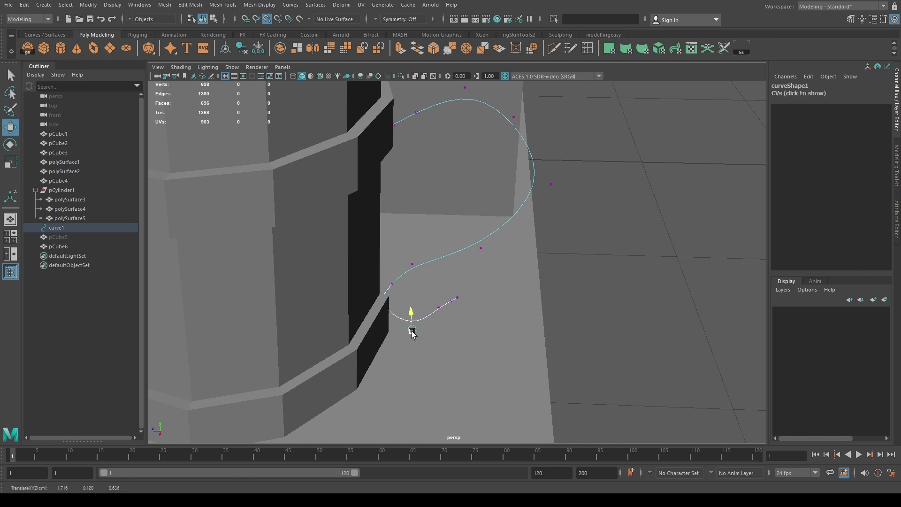
{"action": "left_click_drag", "start_coordinate": [412, 332], "coordinate": [376, 248], "text": "alt"}
{"action": "scroll", "coordinate": [377, 248], "scroll_direction": "up", "scroll_amount": 3}
{"action": "left_click_drag", "start_coordinate": [383, 203], "coordinate": [408, 232]}
{"action": "mouse_move", "coordinate": [438, 197]}
{"action": "left_mouse_down", "text": "alt"}
{"action": "mouse_move", "coordinate": [553, 145]}
{"action": "mouse_move", "coordinate": [546, 261]}
{"action": "mouse_move", "coordinate": [476, 137]}
{"action": "mouse_move", "coordinate": [503, 252]}
{"action": "left_mouse_up", "text": "alt"}
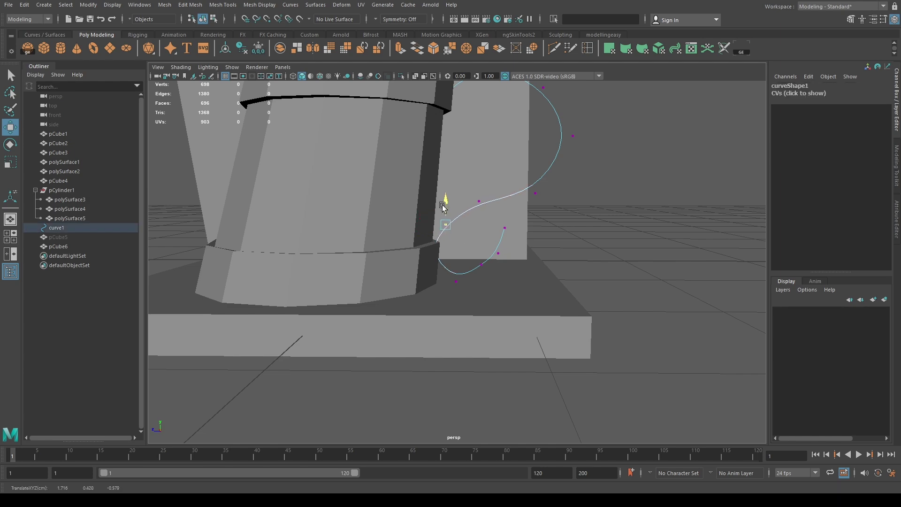
Isolate the handle and add an edge loop along it
{"action": "mouse_move", "coordinate": [502, 252]}
{"action": "left_mouse_down", "text": "alt"}
{"action": "mouse_move", "coordinate": [547, 306]}
{"action": "mouse_move", "coordinate": [539, 274]}
{"action": "mouse_move", "coordinate": [508, 298]}
{"action": "mouse_move", "coordinate": [480, 199]}
{"action": "left_mouse_up", "text": "alt"}
{"action": "left_click", "coordinate": [466, 209]}
{"action": "key", "text": "f"}
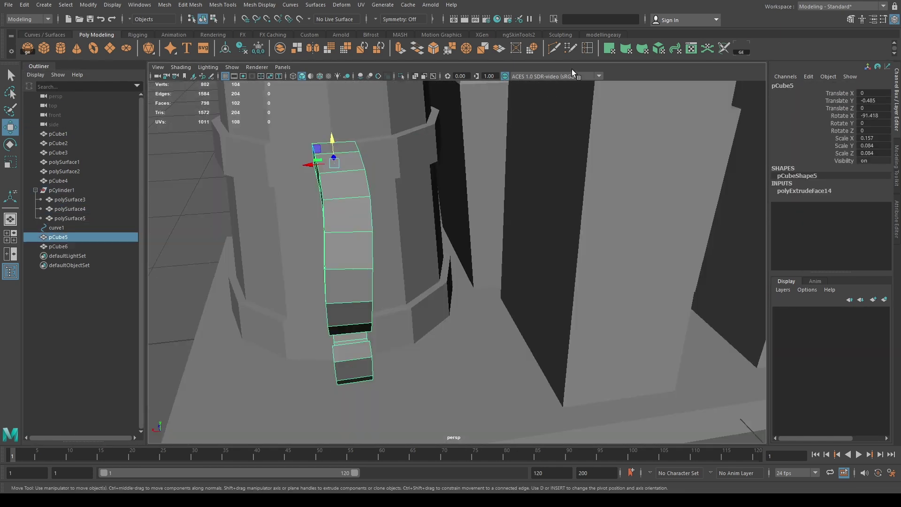
{"action": "left_click", "coordinate": [467, 135]}
Extrude the mug's top edge loop inward to hollow out its opening
{"action": "mouse_move", "coordinate": [529, 178]}
{"action": "left_mouse_down", "text": "alt"}
{"action": "mouse_move", "coordinate": [551, 264]}
{"action": "mouse_move", "coordinate": [486, 313]}
{"action": "mouse_move", "coordinate": [465, 271]}
{"action": "left_mouse_up", "text": "alt"}
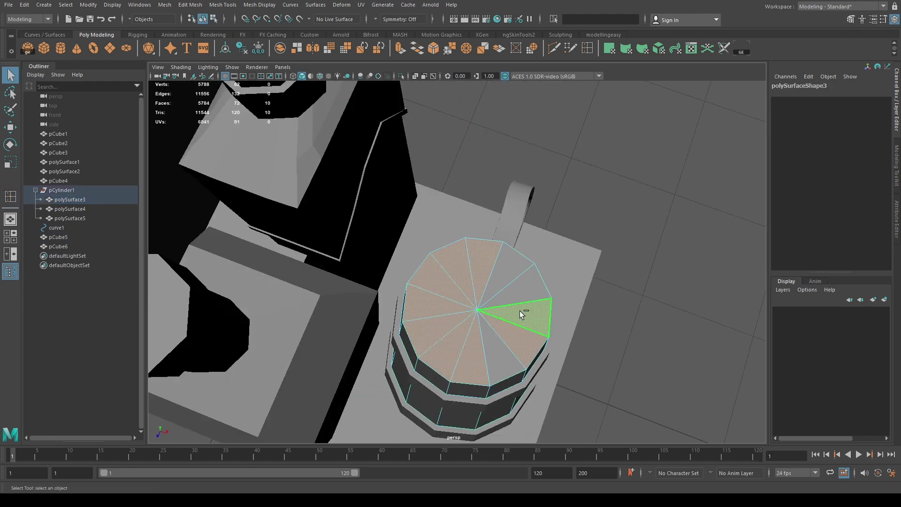
{"action": "double_click", "coordinate": [489, 244]}
{"action": "key", "text": "ctrl+e"}
{"action": "mouse_move", "coordinate": [490, 244]}
{"action": "left_mouse_down", "text": "alt"}
{"action": "mouse_move", "coordinate": [439, 256]}
{"action": "mouse_move", "coordinate": [368, 251]}
{"action": "mouse_move", "coordinate": [406, 280]}
{"action": "mouse_move", "coordinate": [326, 219]}
{"action": "mouse_move", "coordinate": [339, 201]}
{"action": "mouse_move", "coordinate": [426, 312]}
{"action": "mouse_move", "coordinate": [431, 136]}
{"action": "left_mouse_up", "text": "alt"}
{"action": "key", "text": "r"}
Move the feather plane up, stand it upright and rotate it to about 98 degrees
{"action": "key", "text": "w"}
{"action": "scroll", "coordinate": [382, 288], "scroll_direction": "down", "scroll_amount": 5}
{"action": "middle_click_drag", "start_coordinate": [477, 234], "coordinate": [535, 182]}
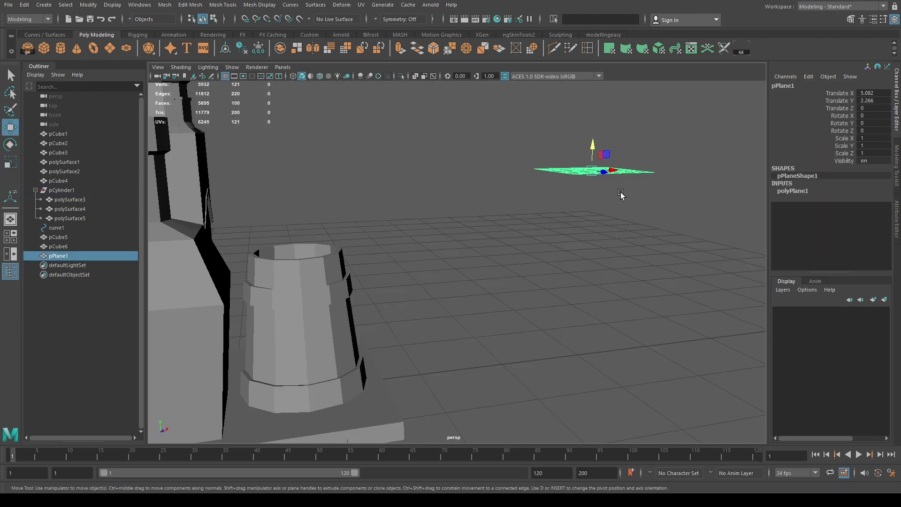
{"action": "key", "text": "f"}
{"action": "left_click", "coordinate": [793, 190]}
{"action": "left_click_drag", "start_coordinate": [612, 352], "coordinate": [647, 212], "text": "alt"}
{"action": "key", "text": "e"}
{"action": "left_click_drag", "start_coordinate": [842, 116], "coordinate": [859, 128]}
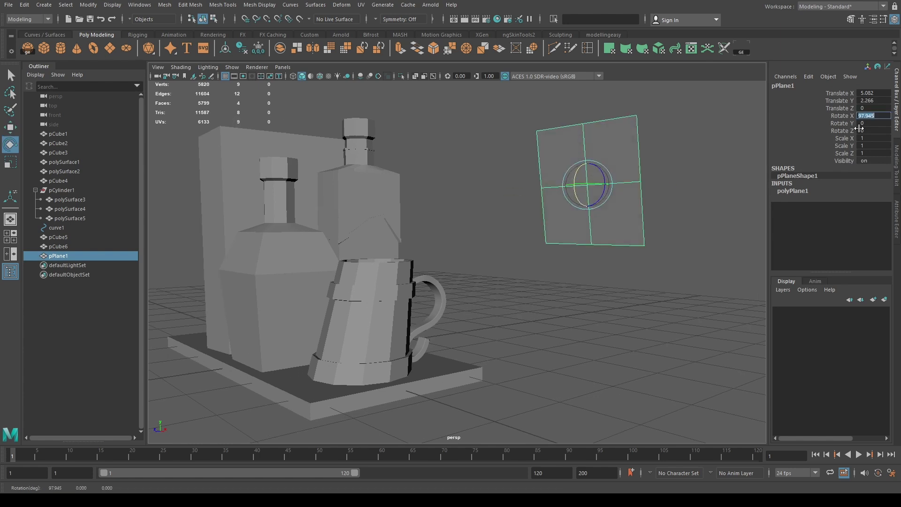
In the front view, scale the plane's top vertices to taper the feather outline
{"action": "key", "text": "space"}
{"action": "key", "text": "space"}
{"action": "key", "text": "F9"}
{"action": "key", "text": "r"}
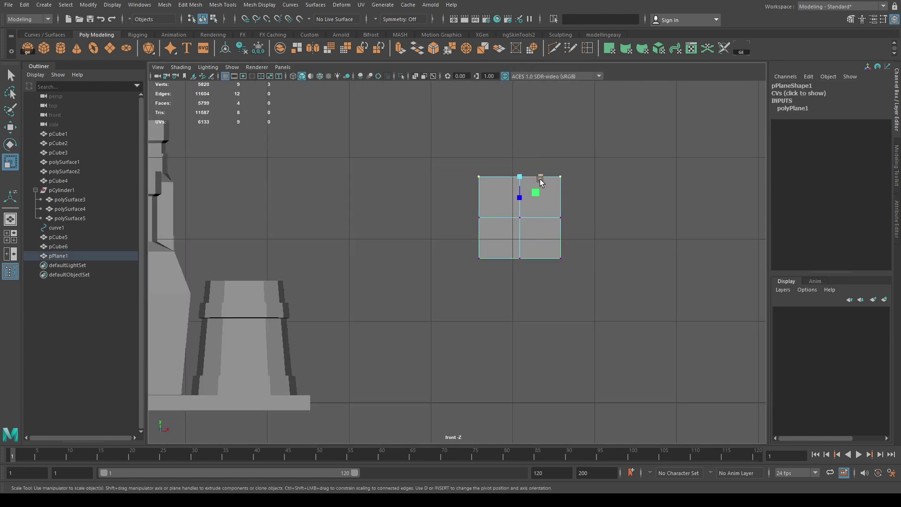
{"action": "left_click_drag", "start_coordinate": [423, 169], "coordinate": [582, 190]}
{"action": "left_click_drag", "start_coordinate": [526, 182], "coordinate": [539, 182]}
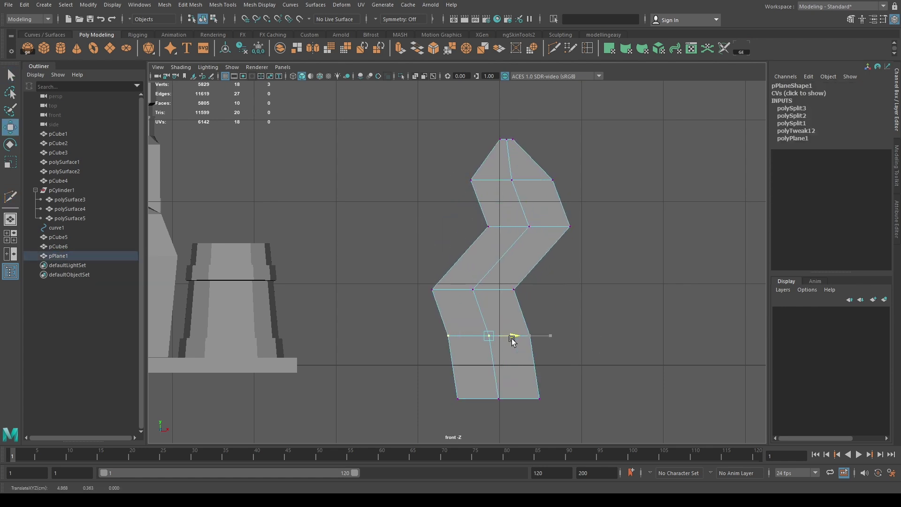
{"action": "right_click_drag", "start_coordinate": [593, 209], "coordinate": [448, 241], "text": "alt"}
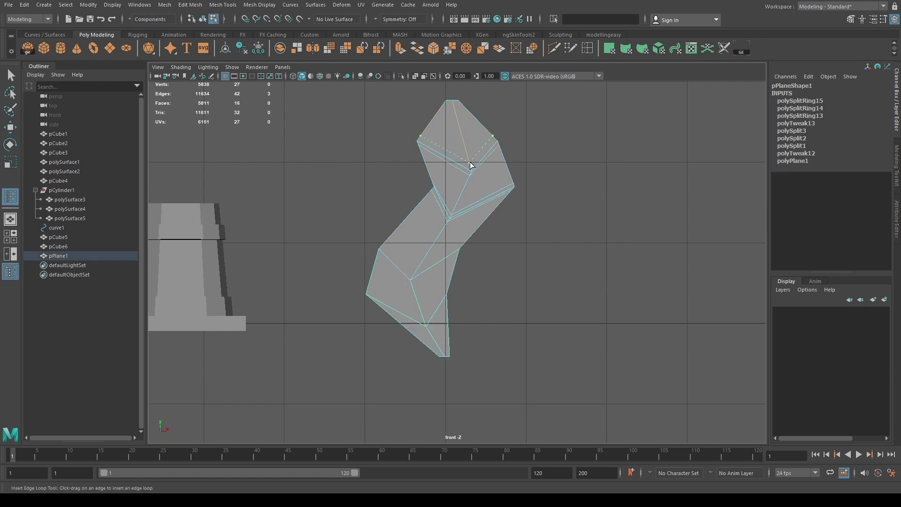
Insert two edge loops near the quill's top and move vertices to shape the outline
{"action": "left_click", "coordinate": [471, 165]}
{"action": "middle_click_drag", "start_coordinate": [471, 166], "coordinate": [496, 127], "text": "alt"}
{"action": "left_click", "coordinate": [450, 288]}
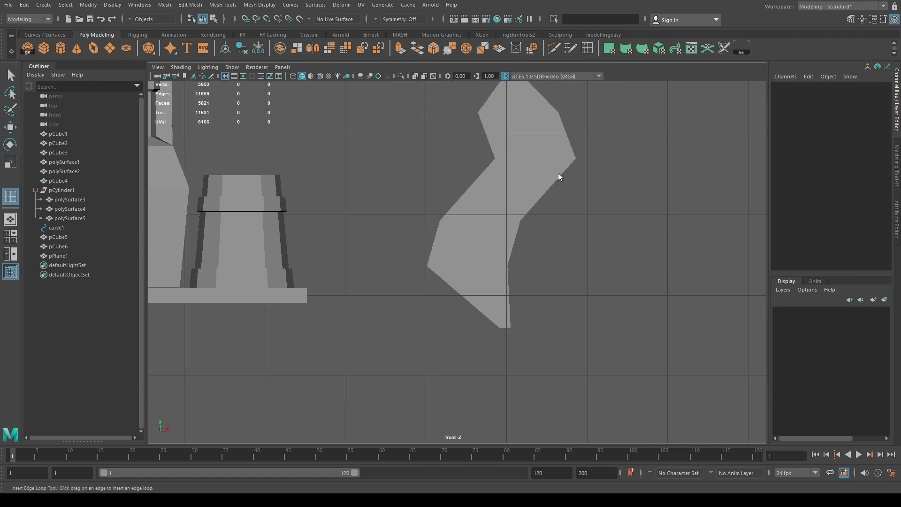
{"action": "middle_click_drag", "start_coordinate": [454, 222], "coordinate": [357, 171], "text": "alt"}
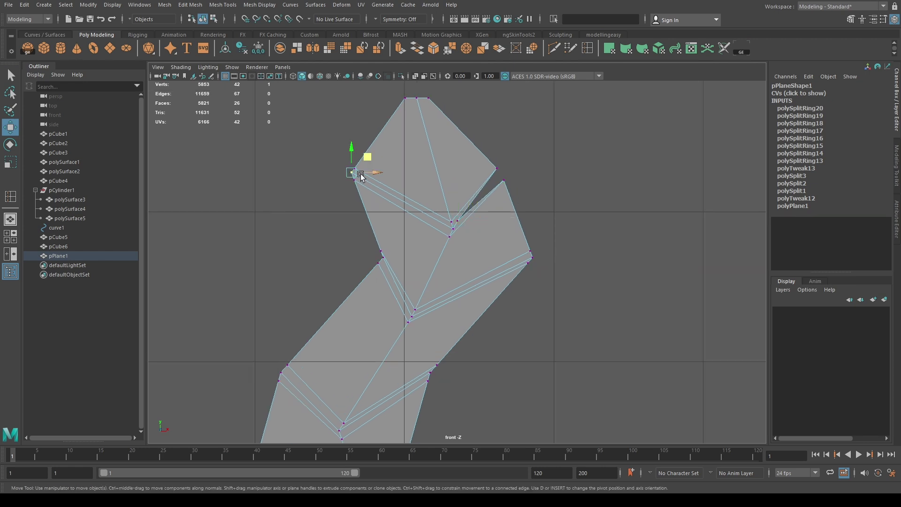
{"action": "left_click", "coordinate": [510, 208]}
{"action": "mouse_move", "coordinate": [402, 248]}
{"action": "middle_mouse_down", "text": "alt"}
{"action": "mouse_move", "coordinate": [393, 245]}
{"action": "mouse_move", "coordinate": [454, 210]}
{"action": "middle_mouse_up", "text": "alt"}
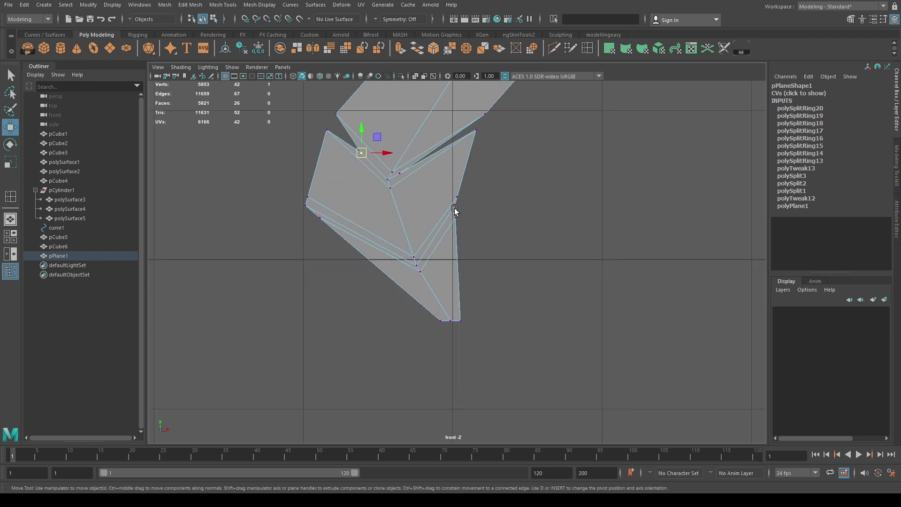
{"action": "scroll", "coordinate": [519, 227], "scroll_direction": "down", "scroll_amount": 5}
{"action": "scroll", "coordinate": [503, 233], "scroll_direction": "up", "scroll_amount": 4}
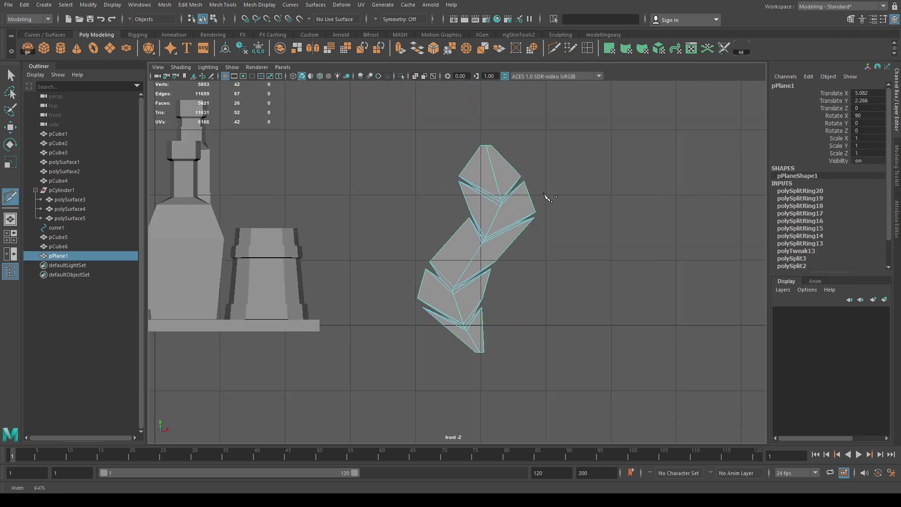
{"action": "middle_click_drag", "start_coordinate": [543, 195], "coordinate": [468, 155], "text": "alt"}
{"action": "scroll", "coordinate": [575, 179], "scroll_direction": "up", "scroll_amount": 1}
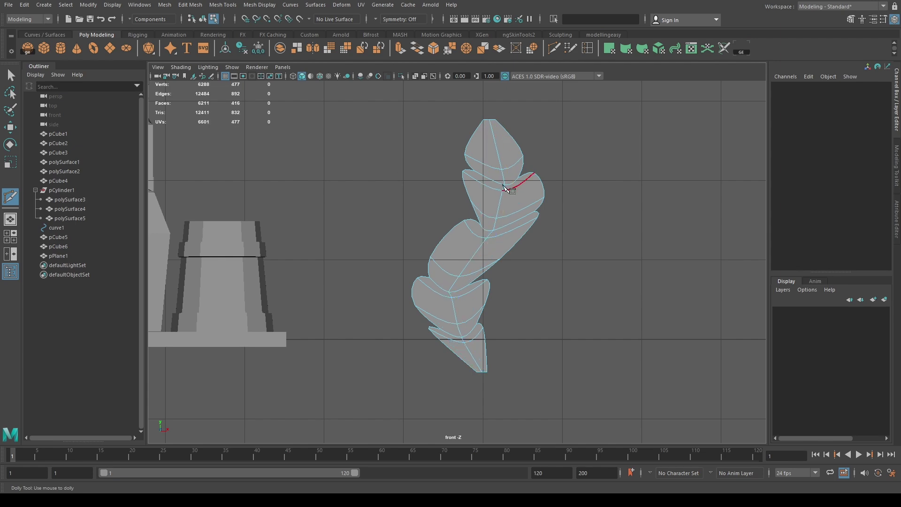
{"action": "middle_click_drag", "start_coordinate": [506, 188], "coordinate": [537, 196], "text": "alt"}
Preview the feather smoothed in perspective, then turn the smooth preview off
{"action": "key", "text": "F8"}
{"action": "key", "text": "3"}
{"action": "key", "text": "space"}
{"action": "key", "text": "space"}
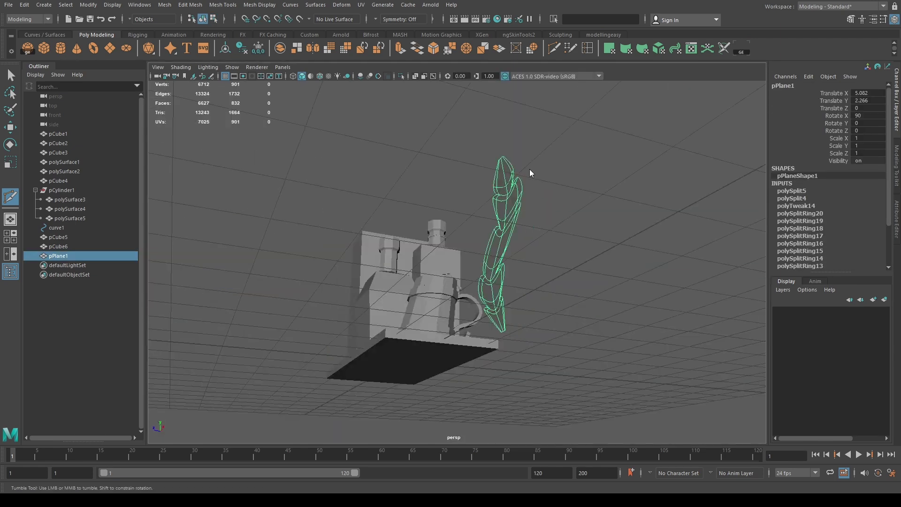
{"action": "left_click_drag", "start_coordinate": [529, 169], "coordinate": [533, 180], "text": "alt"}
{"action": "scroll", "coordinate": [535, 184], "scroll_direction": "up", "scroll_amount": 2}
{"action": "key", "text": "1"}
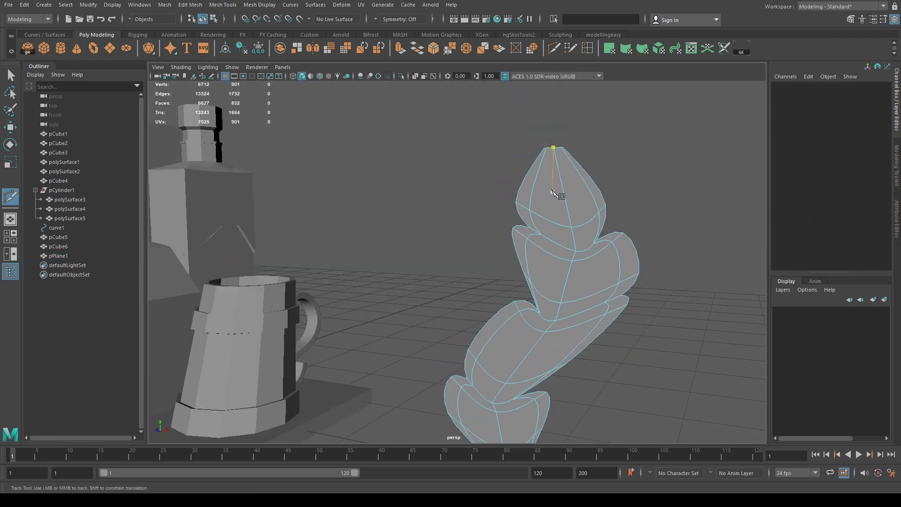
{"action": "scroll", "coordinate": [554, 197], "scroll_direction": "up", "scroll_amount": 3}
{"action": "scroll", "coordinate": [613, 287], "scroll_direction": "up", "scroll_amount": 2}
Insert another edge loop across the feather and return to the front view
{"action": "left_click", "coordinate": [612, 287], "text": "ctrl"}
{"action": "scroll", "coordinate": [546, 222], "scroll_direction": "down", "scroll_amount": 3}
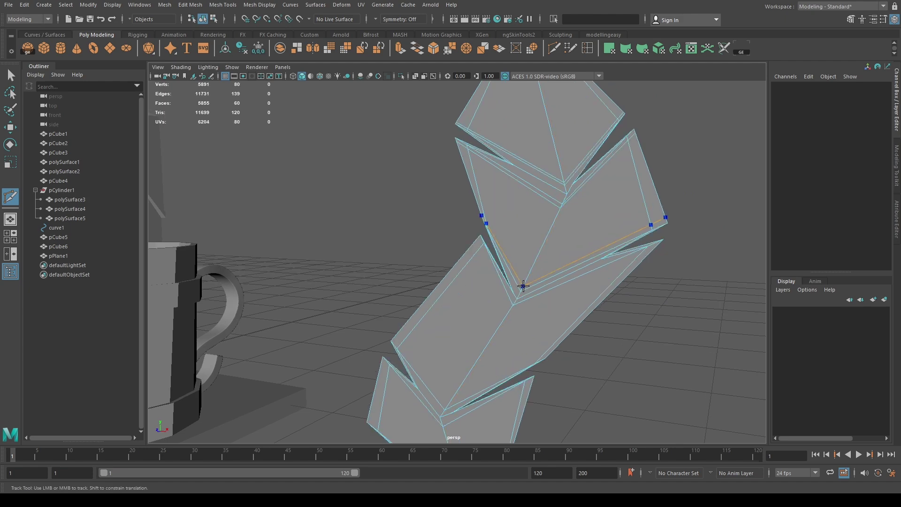
{"action": "left_click_drag", "start_coordinate": [520, 284], "coordinate": [485, 322], "text": "alt"}
{"action": "scroll", "coordinate": [503, 320], "scroll_direction": "down", "scroll_amount": 2}
{"action": "key", "text": "space"}
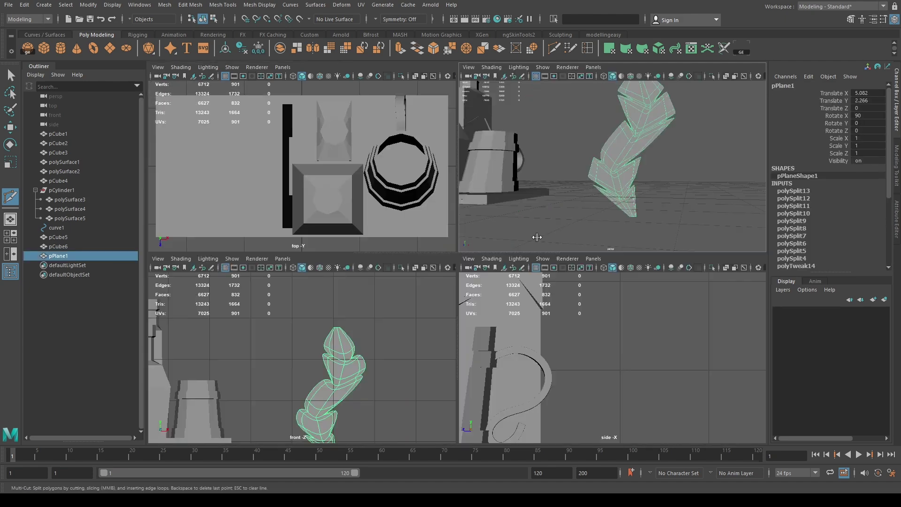
{"action": "key", "text": "1"}
{"action": "key", "text": "space"}
Select and move vertices along the feather's edge to cut in the first notch
{"action": "key", "text": "w"}
{"action": "left_click_drag", "start_coordinate": [486, 209], "coordinate": [458, 190]}
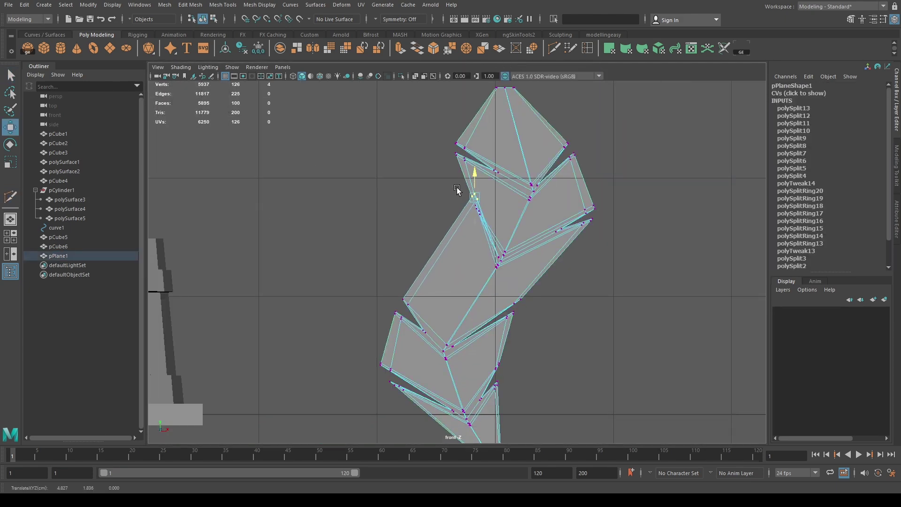
{"action": "left_click", "coordinate": [417, 196]}
{"action": "left_click", "coordinate": [319, 195]}
{"action": "key", "text": "F9"}
{"action": "scroll", "coordinate": [309, 206], "scroll_direction": "up", "scroll_amount": 3}
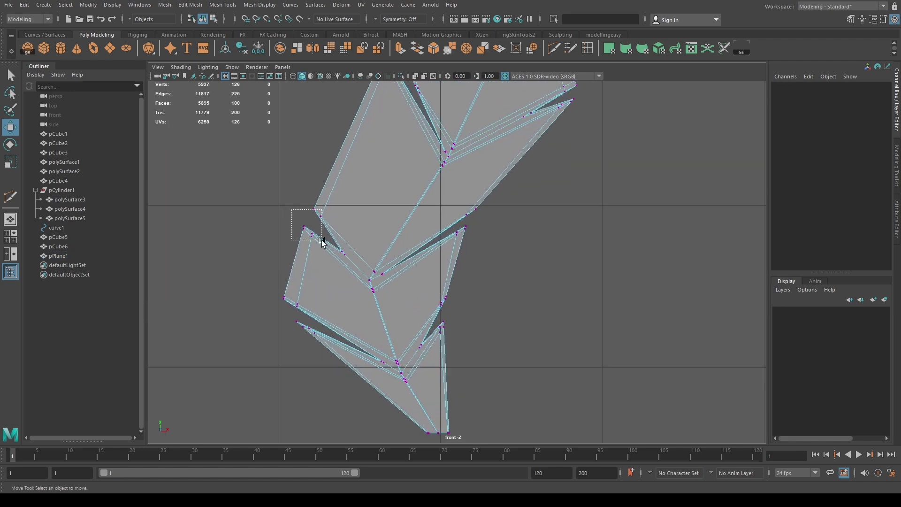
{"action": "left_click_drag", "start_coordinate": [291, 195], "coordinate": [344, 248]}
{"action": "key", "text": "Return"}
{"action": "scroll", "coordinate": [324, 210], "scroll_direction": "down", "scroll_amount": 5}
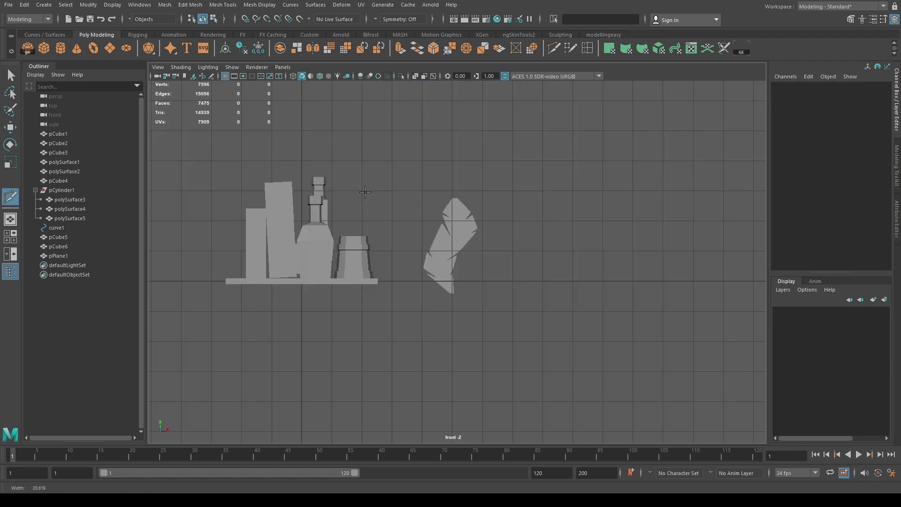
{"action": "scroll", "coordinate": [352, 175], "scroll_direction": "up", "scroll_amount": 5}
{"action": "scroll", "coordinate": [427, 276], "scroll_direction": "up", "scroll_amount": 3}
Select and move vertices along the upper and lower notch edges of the vane
{"action": "middle_click_drag", "start_coordinate": [427, 276], "coordinate": [35, 81], "text": "alt"}
{"action": "key", "text": "q"}
{"action": "left_click_drag", "start_coordinate": [312, 195], "coordinate": [331, 220]}
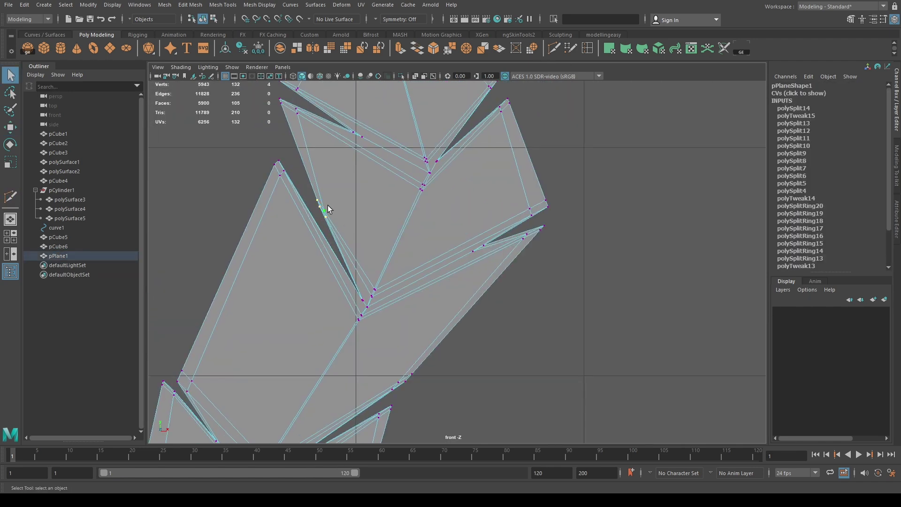
{"action": "scroll", "coordinate": [329, 211], "scroll_direction": "down", "scroll_amount": 5}
{"action": "left_click", "coordinate": [419, 318]}
{"action": "scroll", "coordinate": [312, 207], "scroll_direction": "up", "scroll_amount": 5}
{"action": "left_click", "coordinate": [312, 207]}
{"action": "key", "text": "F9"}
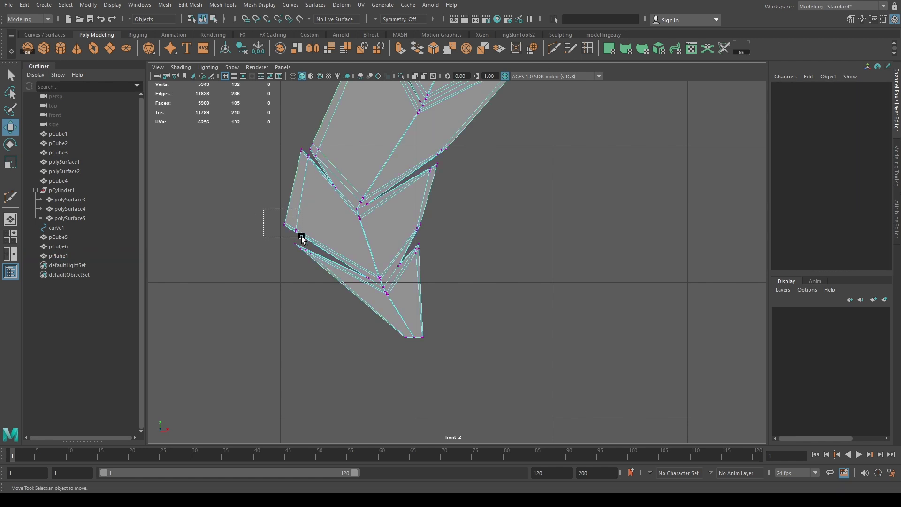
{"action": "left_click_drag", "start_coordinate": [265, 208], "coordinate": [302, 241]}
Orbit to check the jagged feather from the side and select curve1
{"action": "scroll", "coordinate": [402, 247], "scroll_direction": "down", "scroll_amount": 5}
{"action": "left_click_drag", "start_coordinate": [402, 247], "coordinate": [482, 221], "text": "alt"}
{"action": "left_click", "coordinate": [482, 222]}
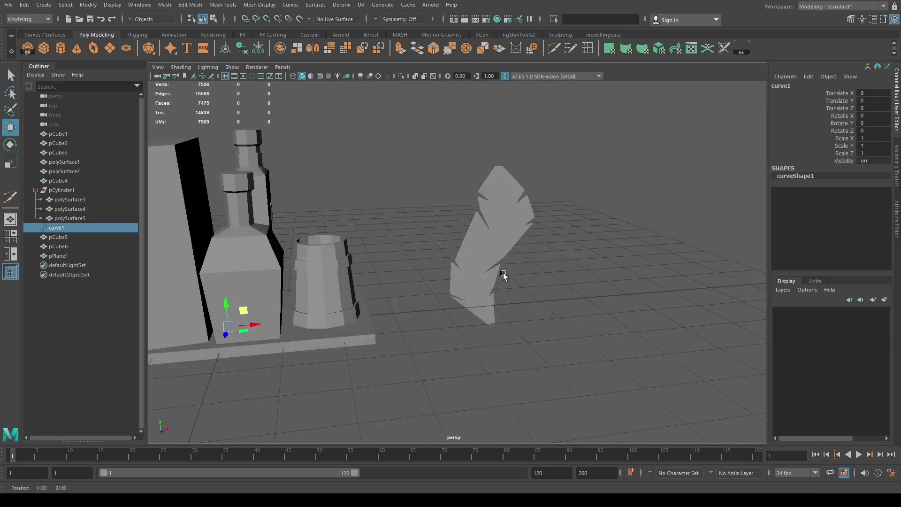
{"action": "right_click_drag", "start_coordinate": [501, 278], "coordinate": [490, 345], "text": "alt"}
{"action": "left_click", "coordinate": [43, 35]}
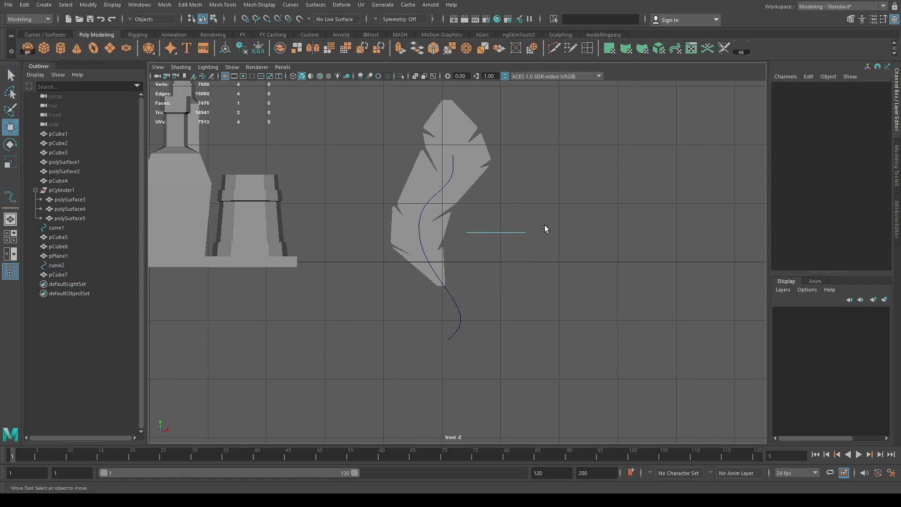
Place the small cube at the curve's top and extrude its face along the curve, entering 0.2
{"action": "key", "text": "ctrl+z"}
{"action": "key", "text": "ctrl+z"}
{"action": "key", "text": "ctrl+z"}
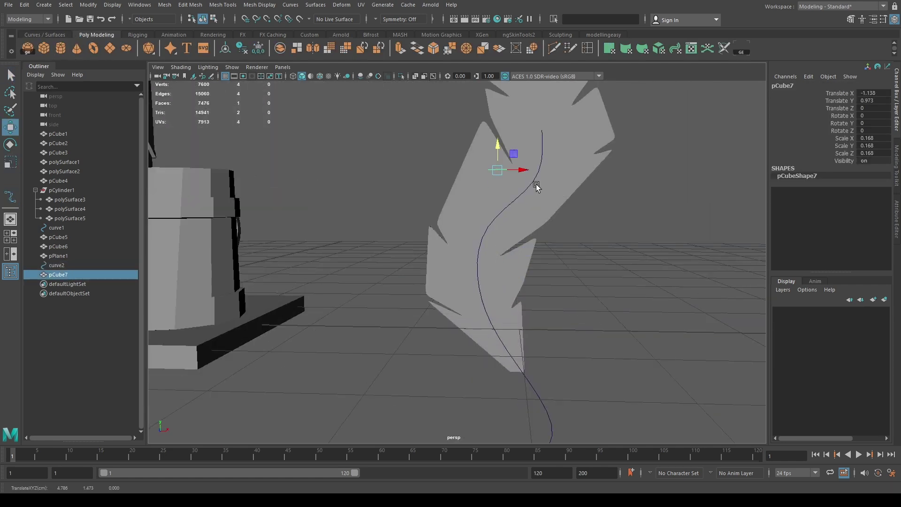
{"action": "key", "text": "ctrl+z"}
{"action": "key", "text": "ctrl+z"}
{"action": "key", "text": "ctrl+z"}
{"action": "key", "text": "ctrl+z"}
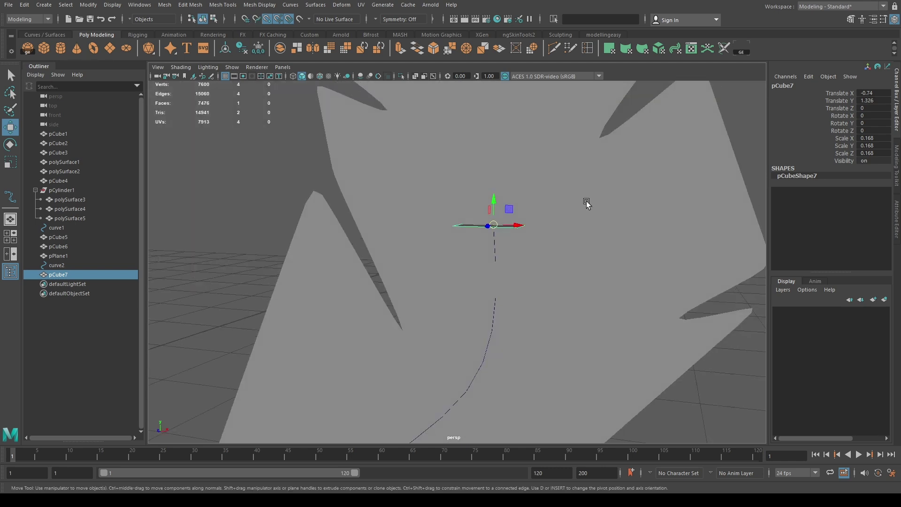
{"action": "key", "text": "ctrl+z"}
{"action": "key", "text": "ctrl+z"}
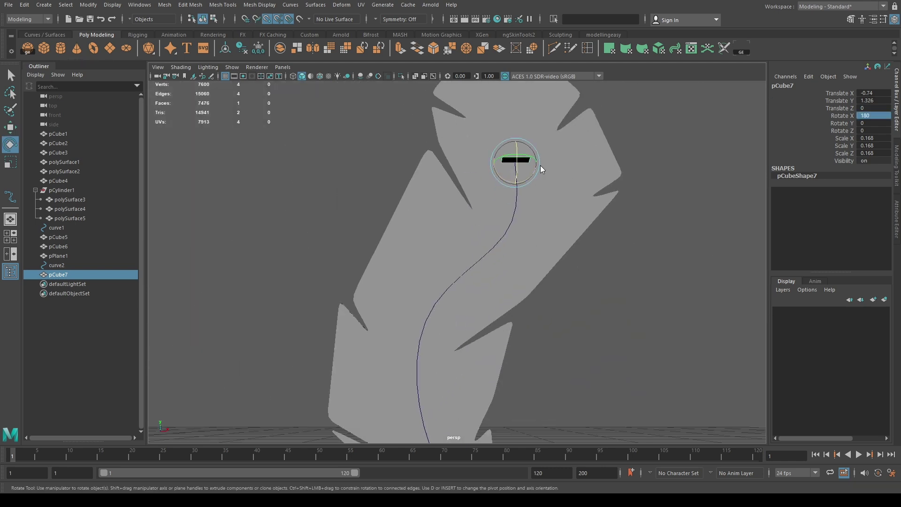
{"action": "key", "text": "q"}
{"action": "left_click", "coordinate": [491, 355]}
{"action": "key", "text": "ctrl+z"}
{"action": "key", "text": "ctrl+z"}
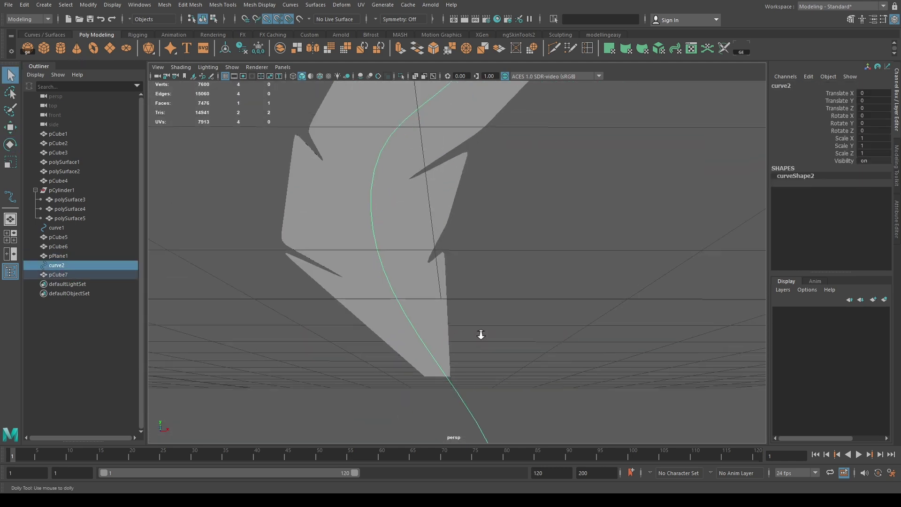
{"action": "key", "text": "ctrl+z"}
{"action": "type", "text": "0.2"}
{"action": "key", "text": "Return"}
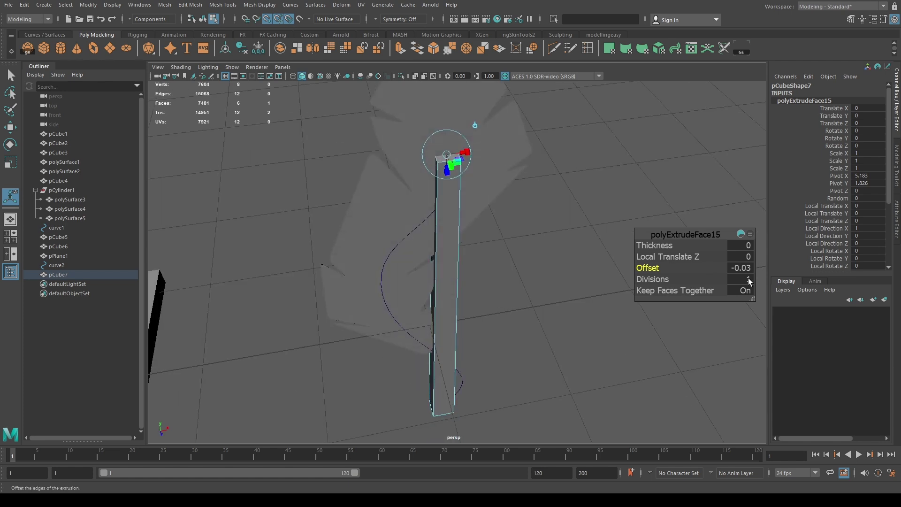
Undo the spiral extrusion and re-extrude pCube7's face along curve2 with divisions
{"action": "key", "text": "ctrl+z"}
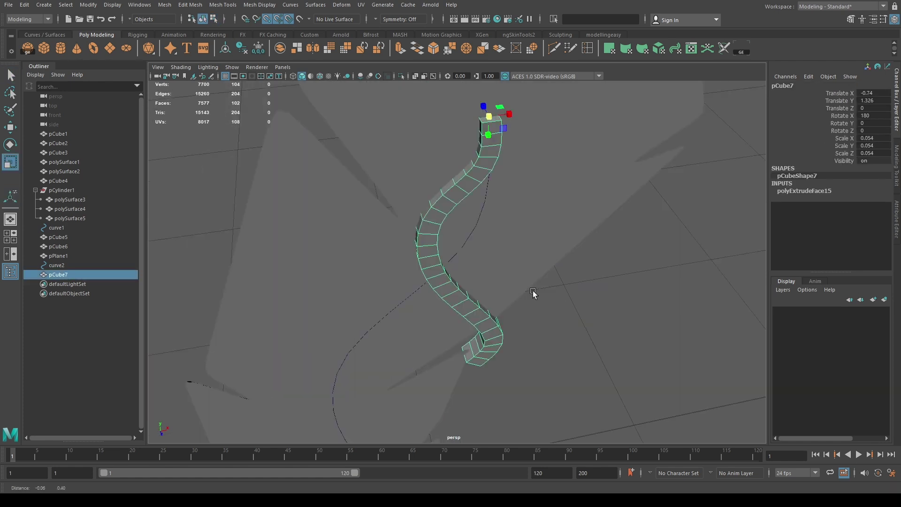
{"action": "key", "text": "ctrl+z"}
{"action": "key", "text": "ctrl+z"}
{"action": "key", "text": "ctrl+z"}
{"action": "key", "text": "ctrl+z"}
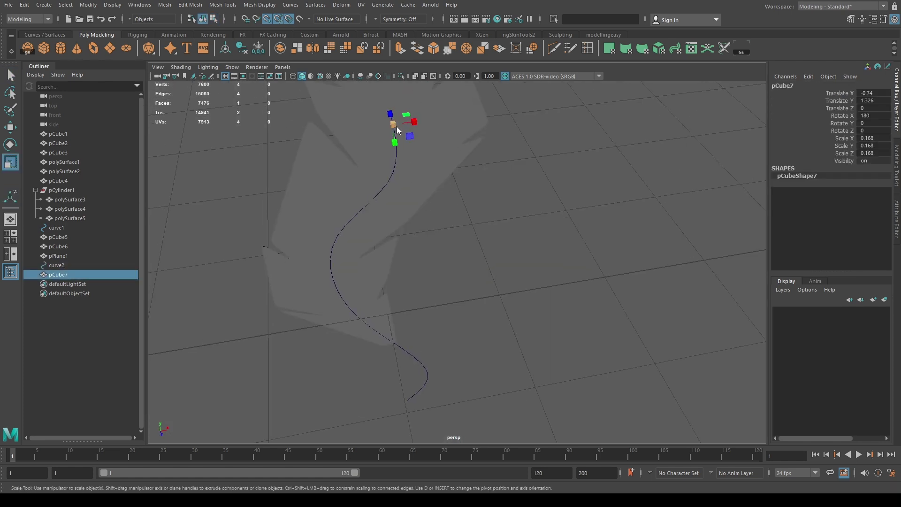
{"action": "key", "text": "ctrl+z"}
{"action": "key", "text": "shift+z"}
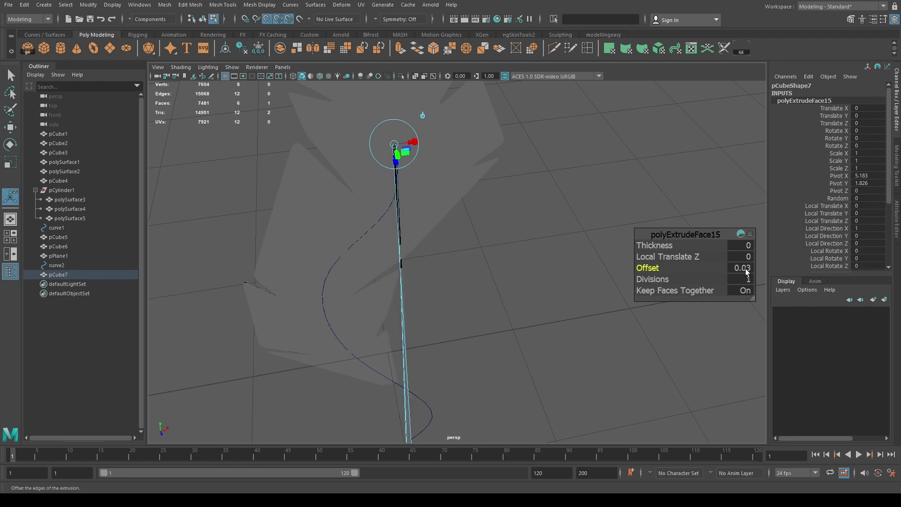
{"action": "key", "text": "shift+z"}
{"action": "key", "text": "shift+z"}
{"action": "key", "text": "shift+z"}
{"action": "key", "text": "shift+z"}
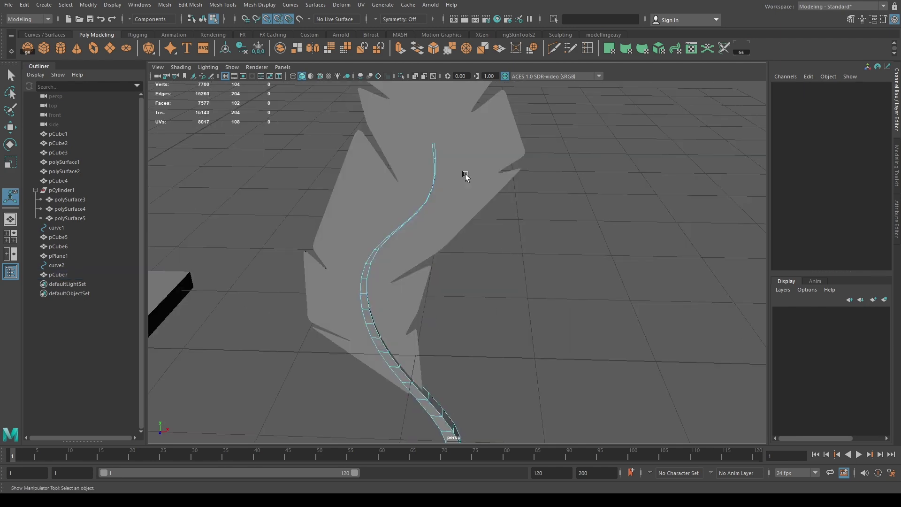
{"action": "key", "text": "shift+z"}
{"action": "key", "text": "shift+z"}
{"action": "key", "text": "shift+z"}
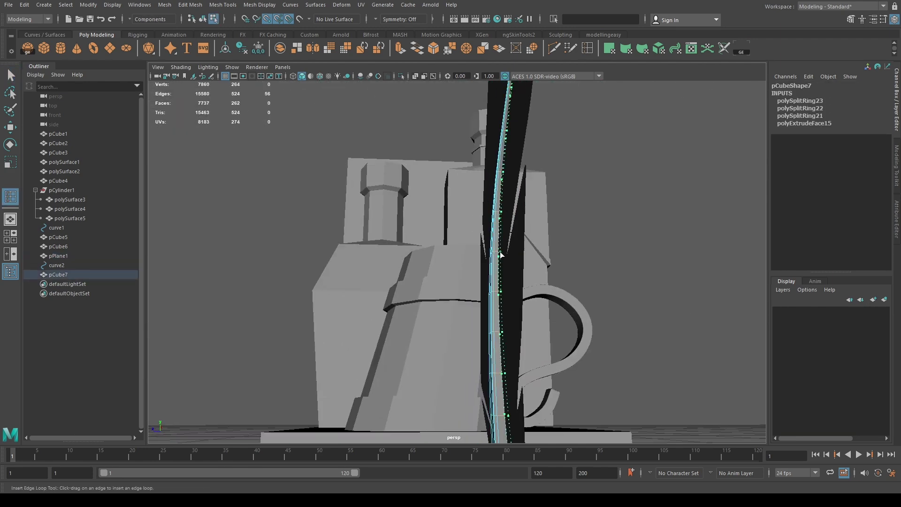
{"action": "key", "text": "shift+z"}
{"action": "key", "text": "shift+z"}
{"action": "key", "text": "shift+z"}
{"action": "key", "text": "shift+z"}
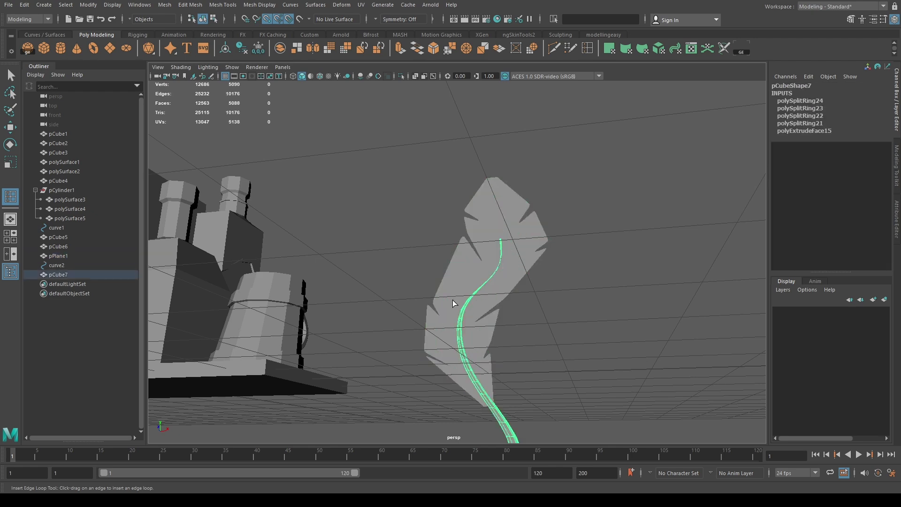
{"action": "key", "text": "shift+z"}
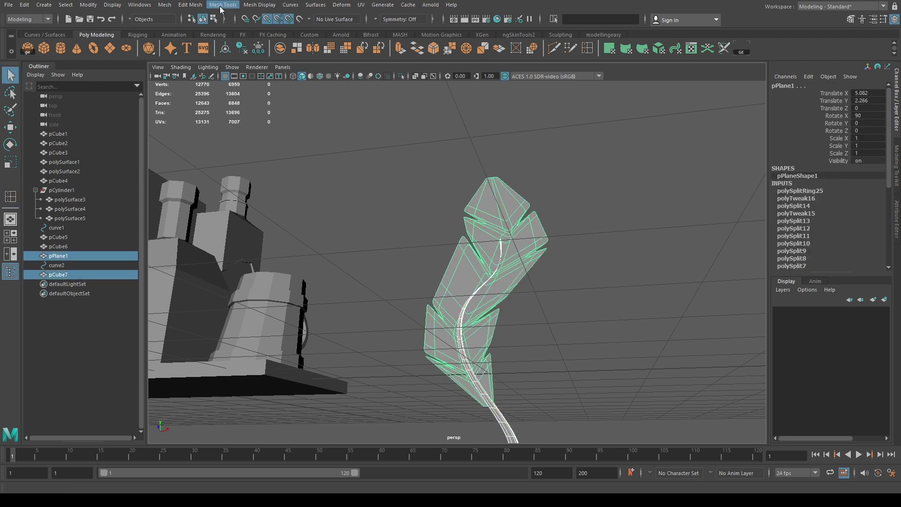
Extrude the feather vane's faces to give it thickness, comparing via undo and redo
{"action": "key", "text": "shift+z"}
{"action": "key", "text": "shift+z"}
{"action": "key", "text": "shift+z"}
{"action": "key", "text": "w"}
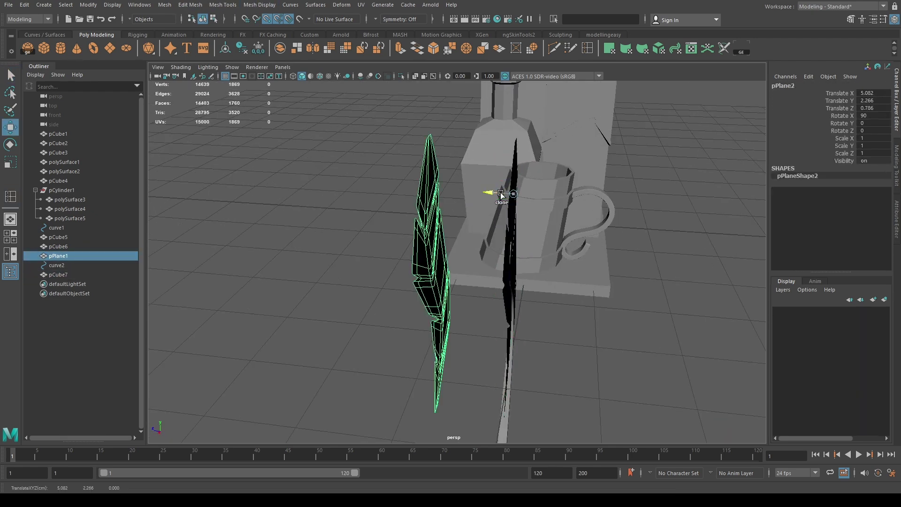
{"action": "key", "text": "shift+z"}
{"action": "key", "text": "shift+z"}
{"action": "key", "text": "shift+z"}
{"action": "key", "text": "shift+z"}
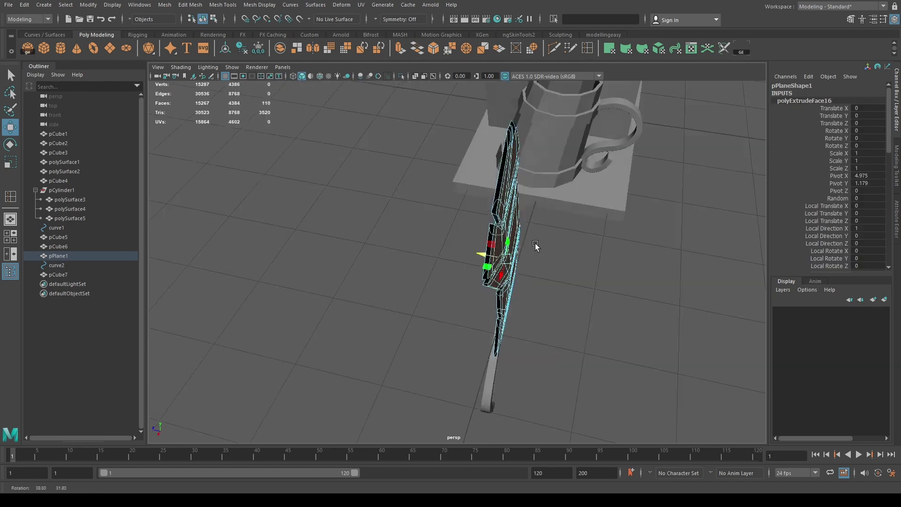
{"action": "key", "text": "shift+z"}
{"action": "key", "text": "shift+z"}
{"action": "key", "text": "shift+z"}
{"action": "key", "text": "shift+z"}
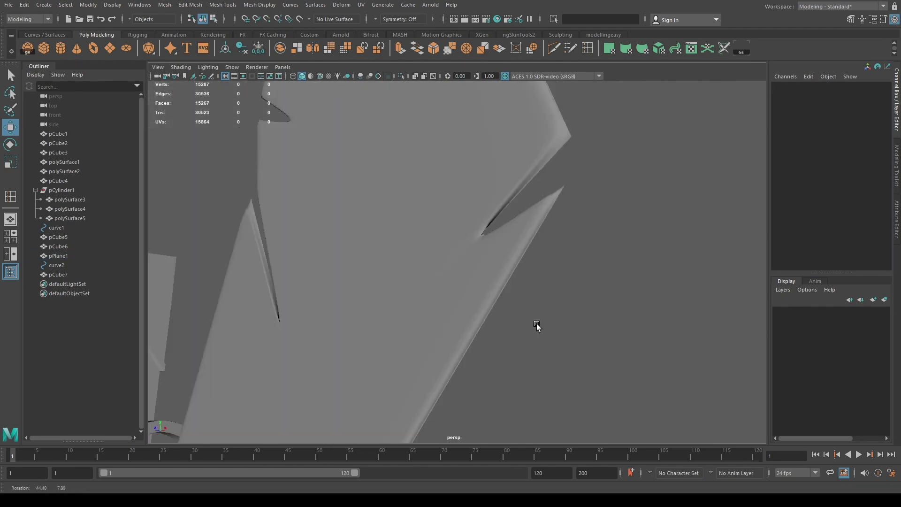
{"action": "key", "text": "shift+z"}
{"action": "key", "text": "z"}
{"action": "key", "text": "z"}
{"action": "key", "text": "z"}
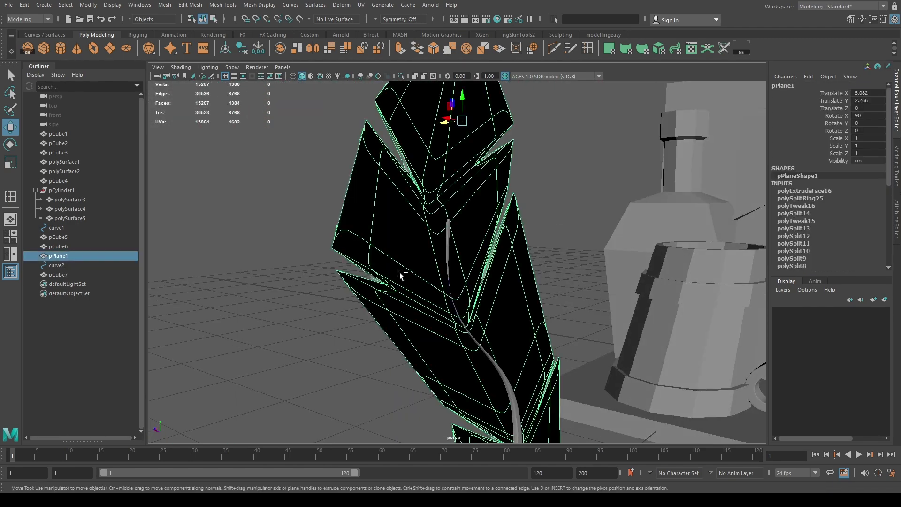
{"action": "key", "text": "z"}
{"action": "key", "text": "shift+z"}
{"action": "key", "text": "shift+z"}
{"action": "key", "text": "shift+z"}
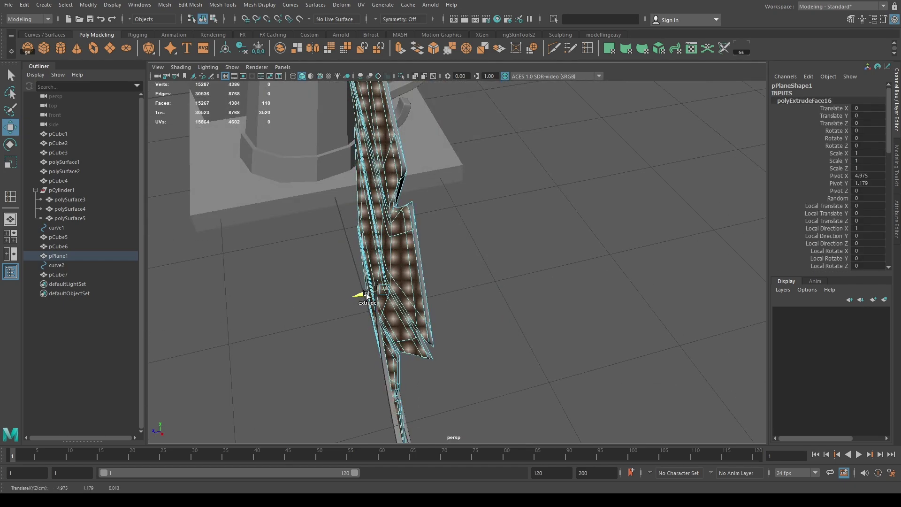
{"action": "key", "text": "shift+z"}
Scale pPlane1 and pCube7 down to 0.443 so the quill fits the mug
{"action": "key", "text": "shift+z"}
{"action": "key", "text": "z"}
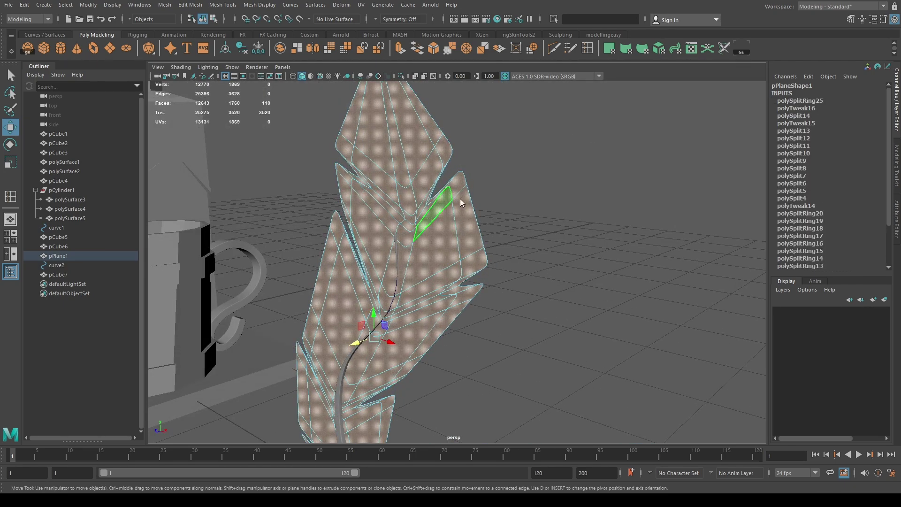
{"action": "key", "text": "z"}
{"action": "key", "text": "z"}
{"action": "key", "text": "shift+z"}
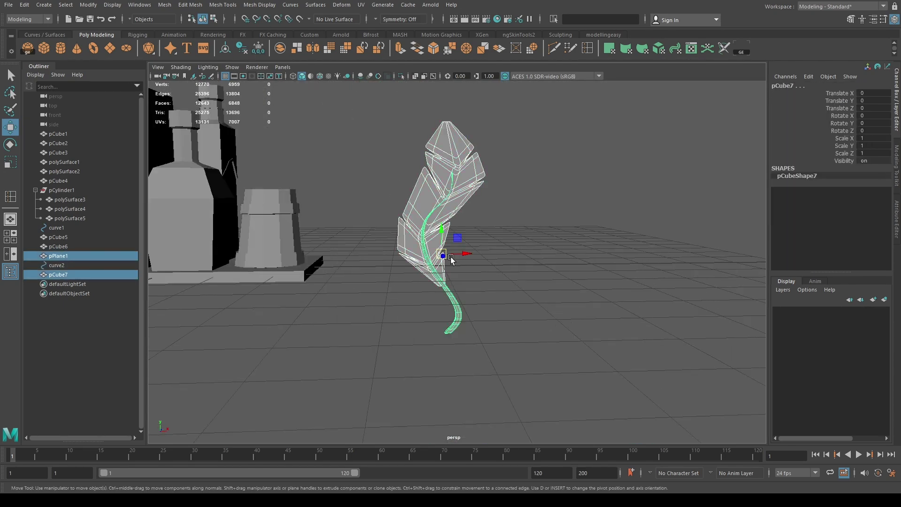
{"action": "key", "text": "shift+z"}
{"action": "key", "text": "shift+z"}
{"action": "key", "text": "shift+z"}
{"action": "key", "text": "shift+z"}
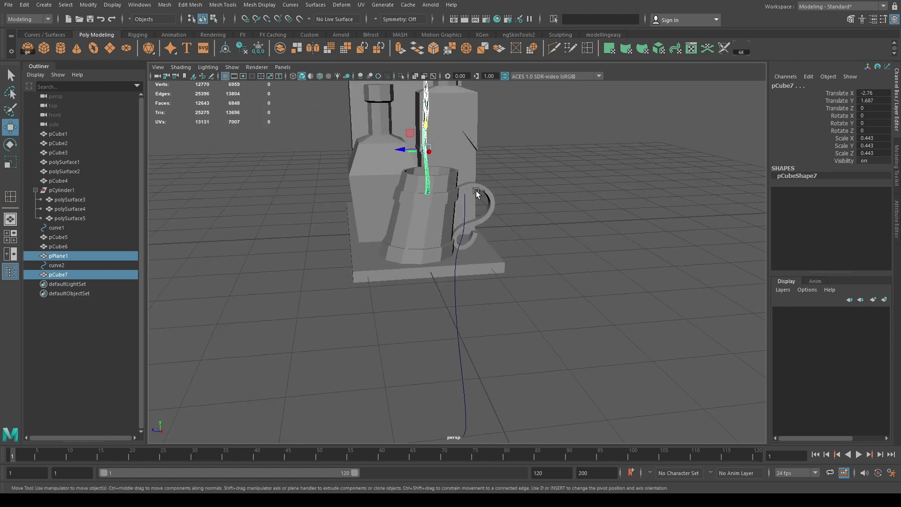
{"action": "key", "text": "shift+z"}
{"action": "key", "text": "shift+z"}
{"action": "key", "text": "shift+z"}
{"action": "key", "text": "shift+z"}
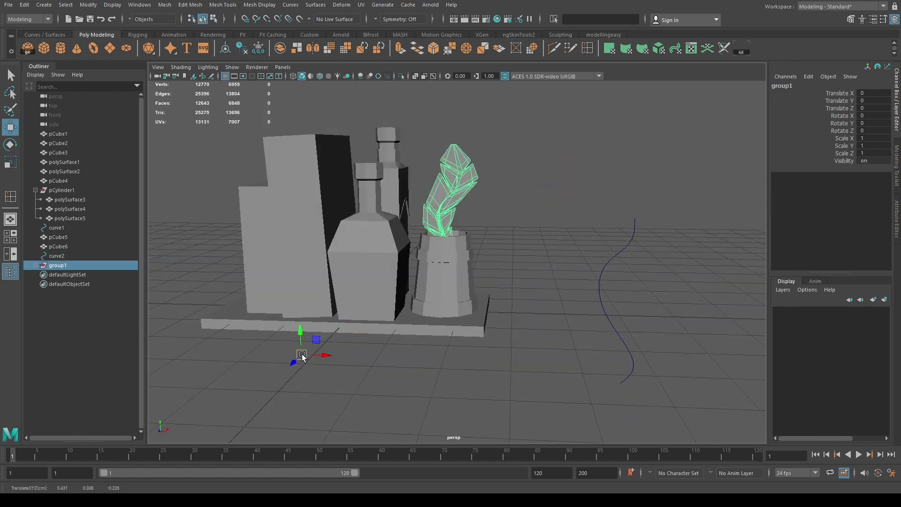
Raise group1 and rotate it about -16.7 degrees in X so the quill leans out
{"action": "left_click_drag", "start_coordinate": [391, 287], "coordinate": [357, 280], "text": "alt"}
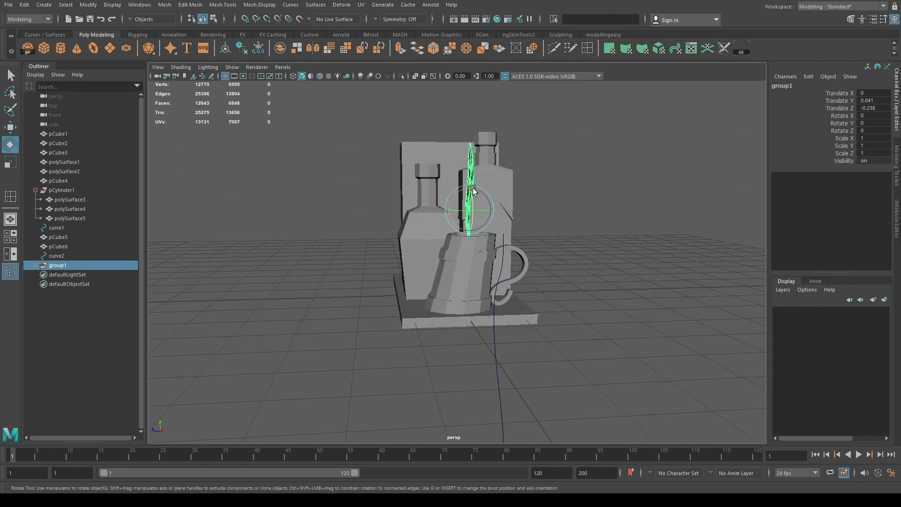
{"action": "key", "text": "z"}
{"action": "scroll", "coordinate": [522, 201], "scroll_direction": "down", "scroll_amount": 3}
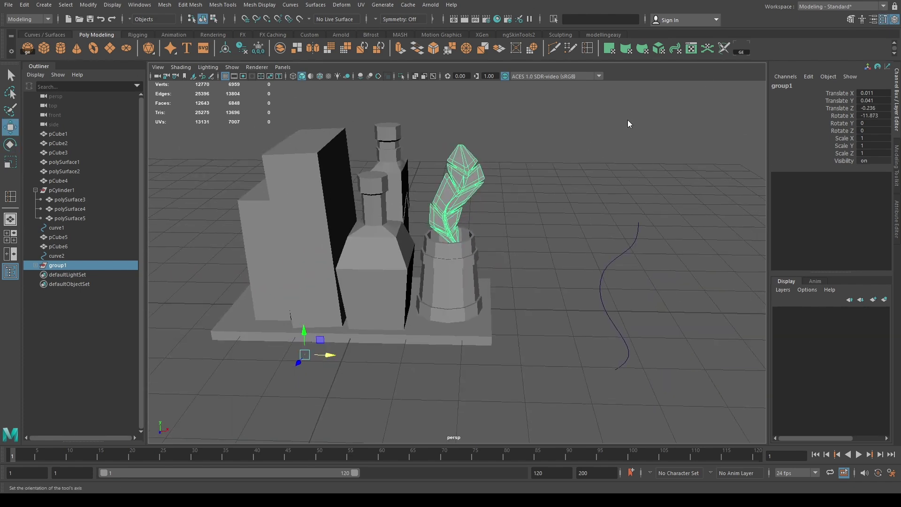
{"action": "mouse_move", "coordinate": [577, 124]}
{"action": "left_mouse_down", "text": "alt"}
{"action": "mouse_move", "coordinate": [577, 237]}
{"action": "mouse_move", "coordinate": [554, 289]}
{"action": "left_mouse_up", "text": "alt"}
{"action": "scroll", "coordinate": [554, 289], "scroll_direction": "down", "scroll_amount": 3}
{"action": "left_click", "coordinate": [681, 117]}
{"action": "left_click", "coordinate": [532, 169]}
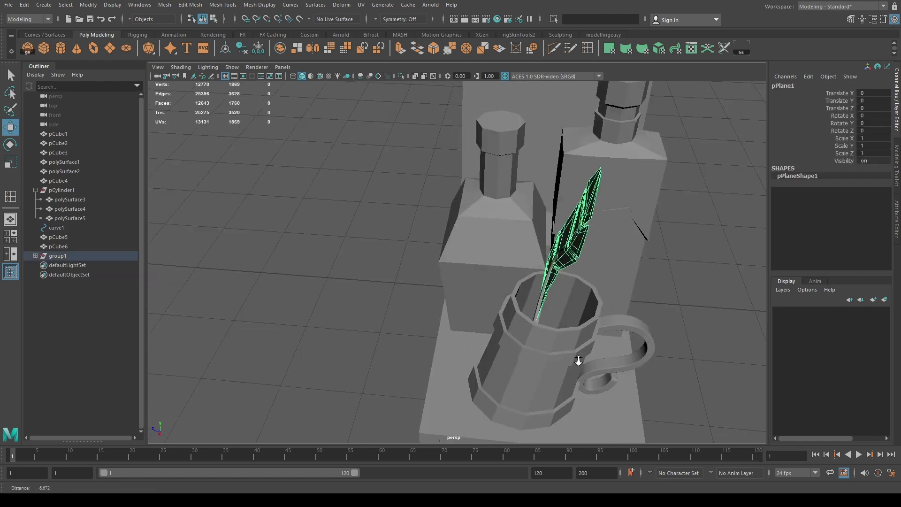
{"action": "scroll", "coordinate": [572, 177], "scroll_direction": "down", "scroll_amount": 3}
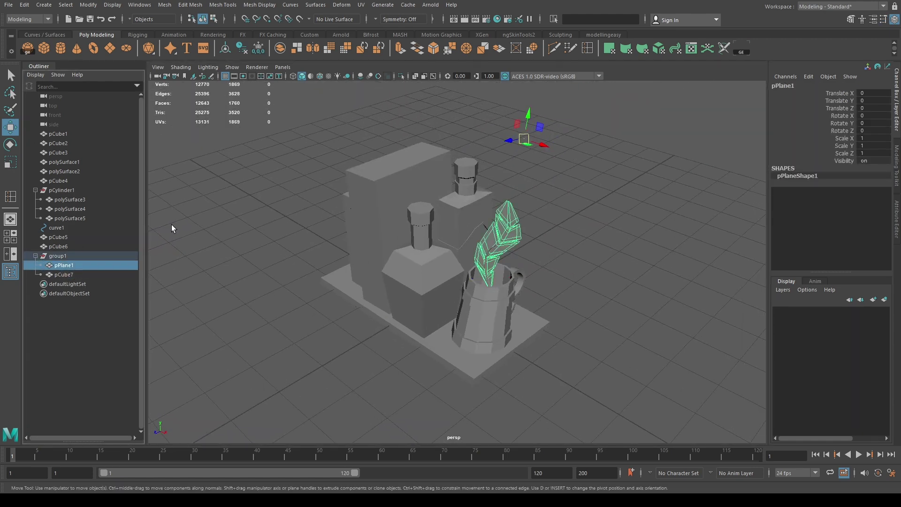
{"action": "mouse_move", "coordinate": [185, 106]}
{"action": "left_mouse_down", "text": "alt"}
{"action": "mouse_move", "coordinate": [514, 195]}
{"action": "mouse_move", "coordinate": [553, 218]}
{"action": "left_mouse_up", "text": "alt"}
Lower a copy of the base slab and narrow it into a thin board
{"action": "scroll", "coordinate": [532, 225], "scroll_direction": "down", "scroll_amount": 3}
{"action": "left_click", "coordinate": [521, 324]}
{"action": "key", "text": "f"}
{"action": "left_click_drag", "start_coordinate": [523, 325], "coordinate": [471, 201], "text": "alt"}
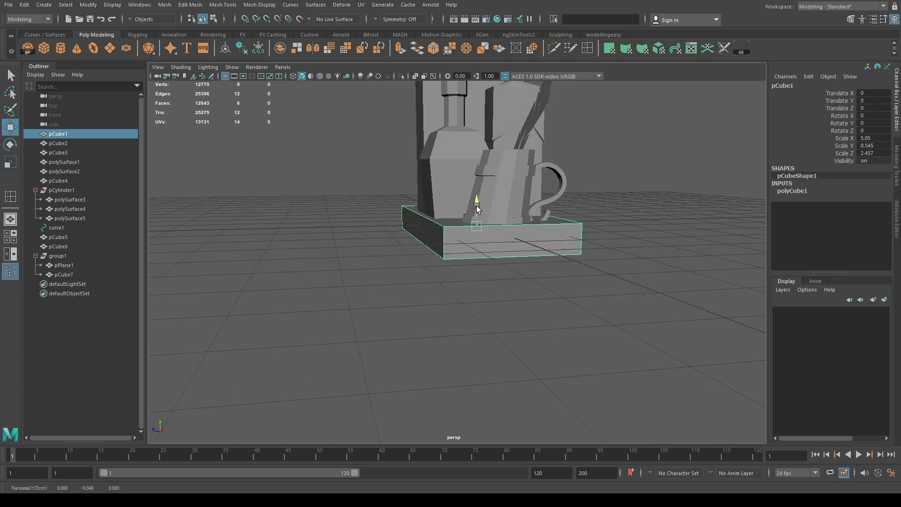
{"action": "scroll", "coordinate": [416, 271], "scroll_direction": "down", "scroll_amount": 3}
{"action": "mouse_move", "coordinate": [415, 271]}
{"action": "left_mouse_down", "text": "alt"}
{"action": "mouse_move", "coordinate": [543, 203]}
{"action": "mouse_move", "coordinate": [487, 280]}
{"action": "left_mouse_up", "text": "alt"}
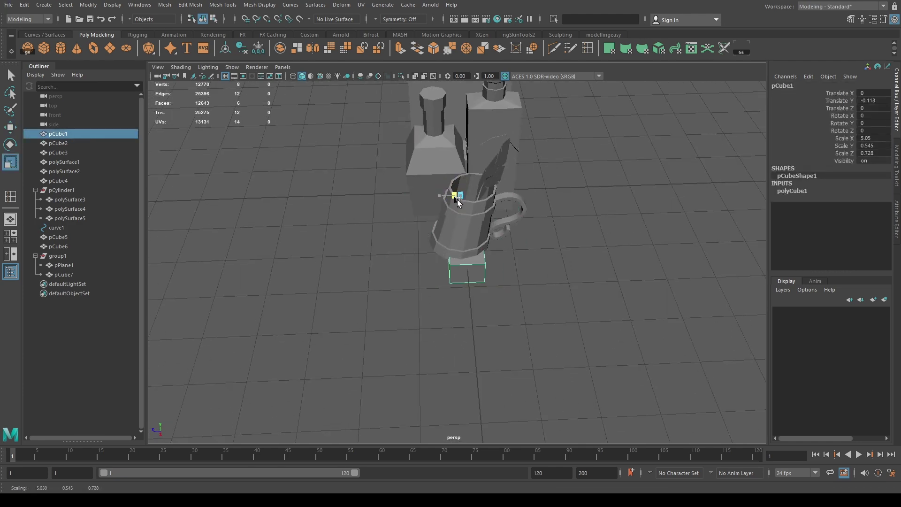
{"action": "mouse_move", "coordinate": [404, 198]}
{"action": "left_mouse_down", "text": "alt"}
{"action": "mouse_move", "coordinate": [410, 185]}
{"action": "mouse_move", "coordinate": [432, 193]}
{"action": "left_mouse_up", "text": "alt"}
Duplicate the board twice and place the copies at the front edge and under both sides
{"action": "key", "text": "ctrl+d"}
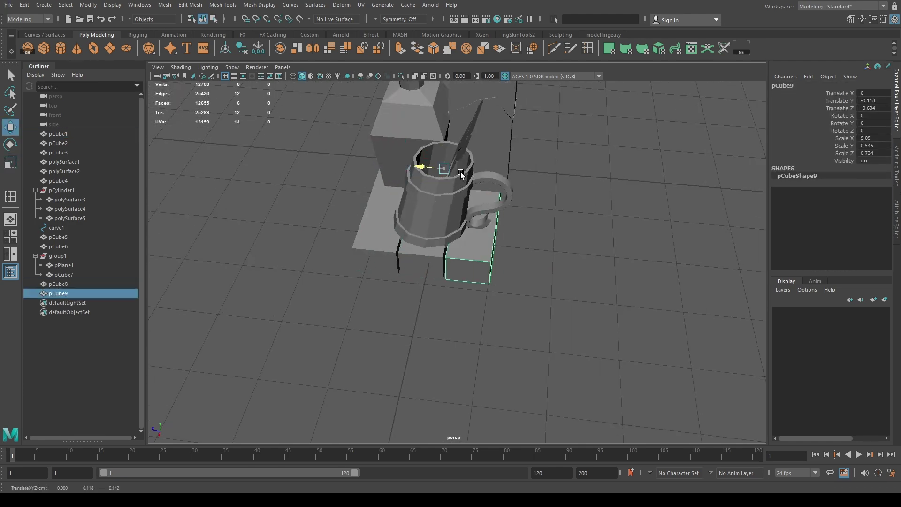
{"action": "key", "text": "ctrl+d"}
{"action": "mouse_move", "coordinate": [382, 164]}
{"action": "left_mouse_down", "text": "alt"}
{"action": "mouse_move", "coordinate": [404, 235]}
{"action": "mouse_move", "coordinate": [476, 232]}
{"action": "left_mouse_up", "text": "alt"}
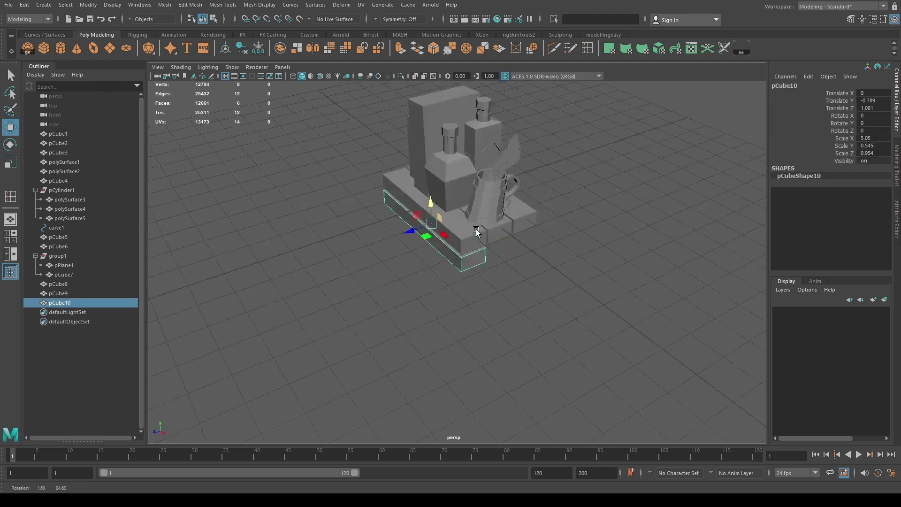
{"action": "middle_click_drag", "start_coordinate": [277, 302], "coordinate": [418, 244], "text": "alt"}
{"action": "left_click_drag", "start_coordinate": [418, 242], "coordinate": [309, 245]}
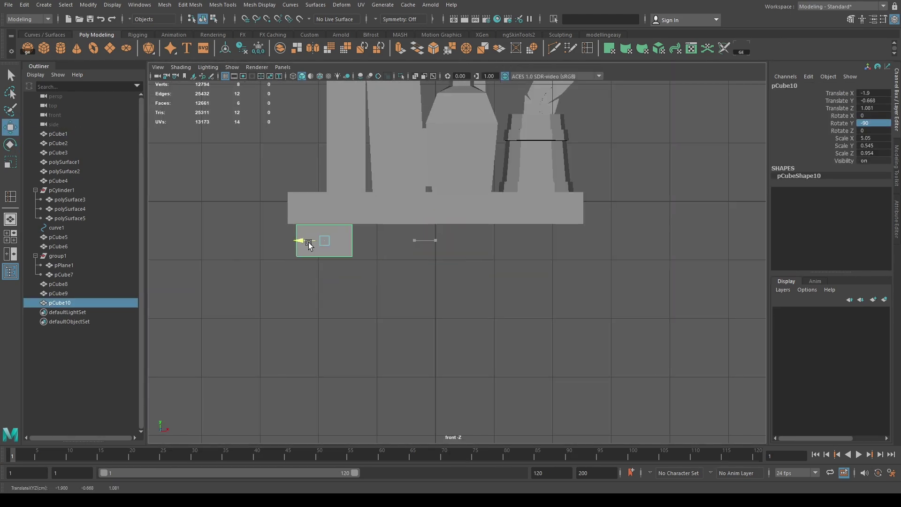
{"action": "left_click_drag", "start_coordinate": [516, 247], "coordinate": [503, 283], "text": "alt"}
{"action": "left_click_drag", "start_coordinate": [434, 234], "coordinate": [568, 285], "text": "alt"}
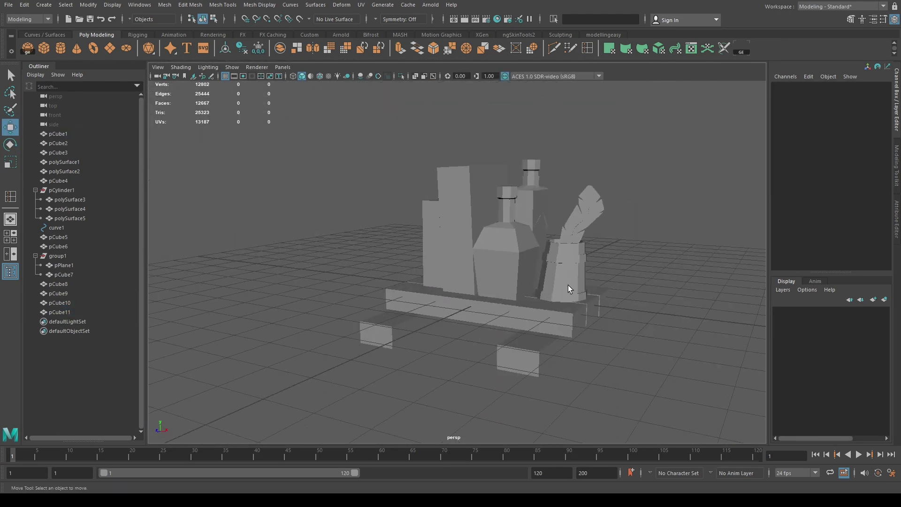
{"action": "left_click", "coordinate": [458, 250]}
Extrude the tall box's side face and add edge loops across the box
{"action": "key", "text": "F11"}
{"action": "left_click", "coordinate": [446, 255]}
{"action": "key", "text": "ctrl+e"}
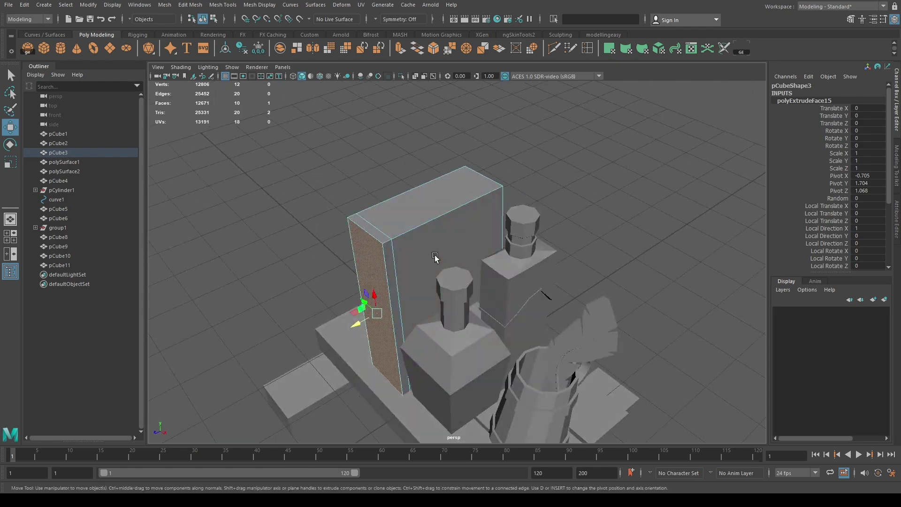
{"action": "left_click_drag", "start_coordinate": [396, 338], "coordinate": [451, 244], "text": "alt"}
{"action": "left_click", "coordinate": [423, 201]}
{"action": "mouse_move", "coordinate": [422, 201]}
{"action": "left_mouse_down", "text": "alt"}
{"action": "mouse_move", "coordinate": [430, 198]}
{"action": "mouse_move", "coordinate": [362, 201]}
{"action": "left_mouse_up", "text": "alt"}
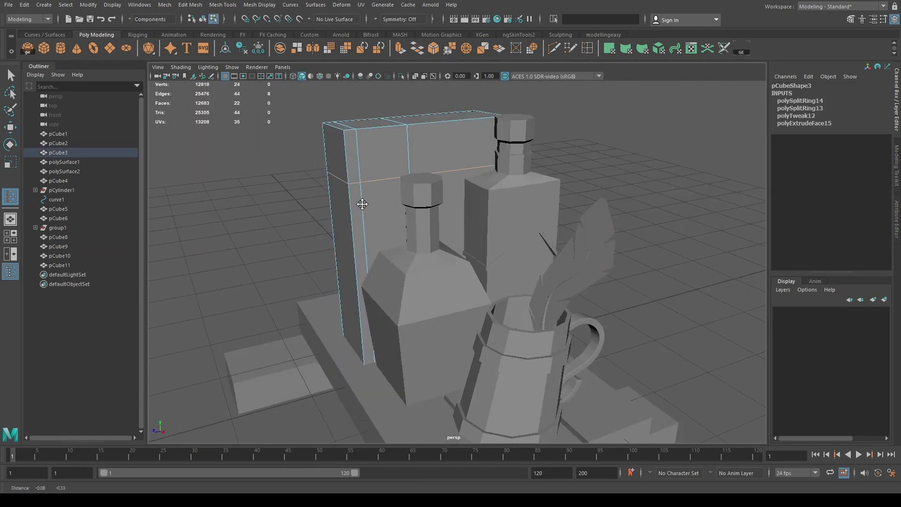
{"action": "left_click", "coordinate": [350, 171]}
Extrude the book's front faces with Offset -0.301 to recess the page block
{"action": "left_click", "coordinate": [459, 291]}
{"action": "mouse_move", "coordinate": [164, 126]}
{"action": "left_mouse_down", "text": "alt"}
{"action": "mouse_move", "coordinate": [459, 291]}
{"action": "mouse_move", "coordinate": [444, 270]}
{"action": "mouse_move", "coordinate": [452, 252]}
{"action": "left_mouse_up", "text": "alt"}
{"action": "key", "text": "ctrl+e"}
{"action": "left_click_drag", "start_coordinate": [733, 271], "coordinate": [744, 272]}
{"action": "mouse_move", "coordinate": [587, 211]}
{"action": "left_mouse_down", "text": "alt"}
{"action": "mouse_move", "coordinate": [557, 191]}
{"action": "mouse_move", "coordinate": [551, 204]}
{"action": "mouse_move", "coordinate": [469, 244]}
{"action": "left_mouse_up", "text": "alt"}
{"action": "key", "text": "ctrl+z"}
{"action": "left_click_drag", "start_coordinate": [403, 278], "coordinate": [462, 224], "text": "alt"}
{"action": "key", "text": "shift+z"}
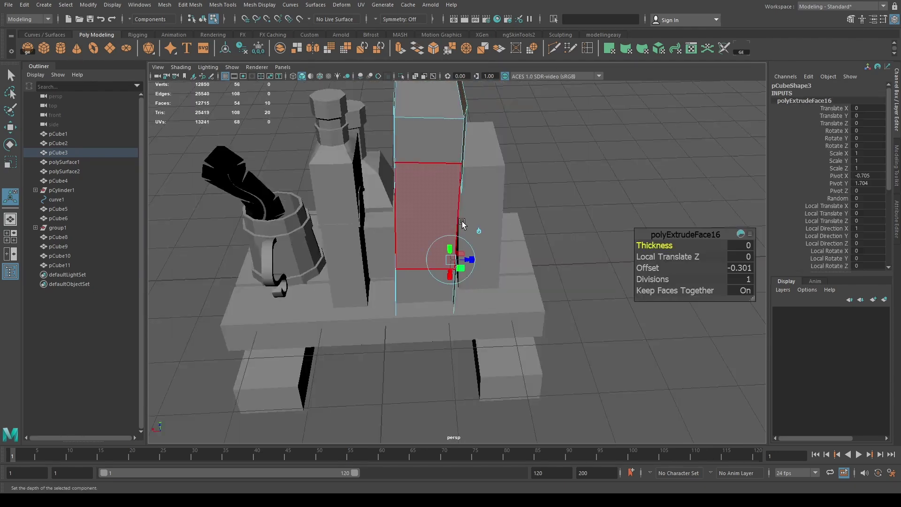
{"action": "key", "text": "Return"}
Insert several edge loops around the book's cover edges
{"action": "mouse_move", "coordinate": [721, 244]}
{"action": "left_mouse_down", "text": "alt"}
{"action": "mouse_move", "coordinate": [436, 140]}
{"action": "mouse_move", "coordinate": [387, 201]}
{"action": "left_mouse_up", "text": "alt"}
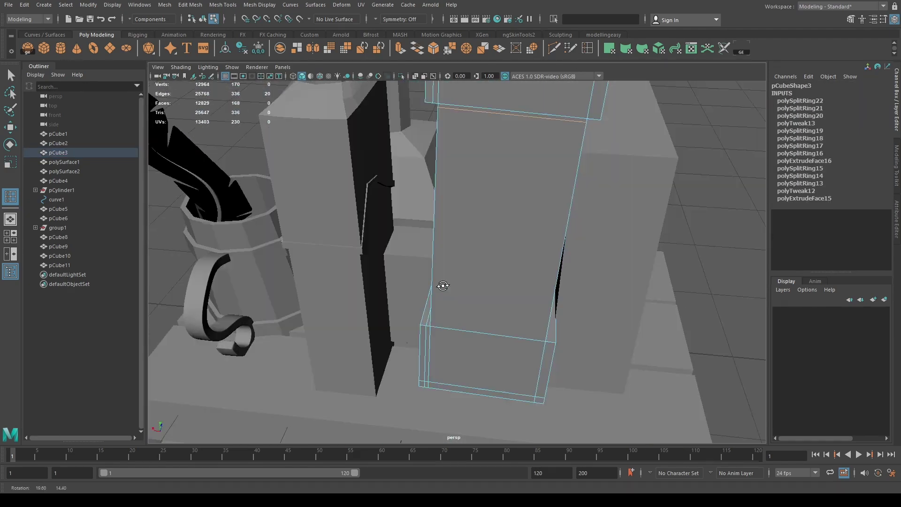
{"action": "left_click", "coordinate": [499, 311]}
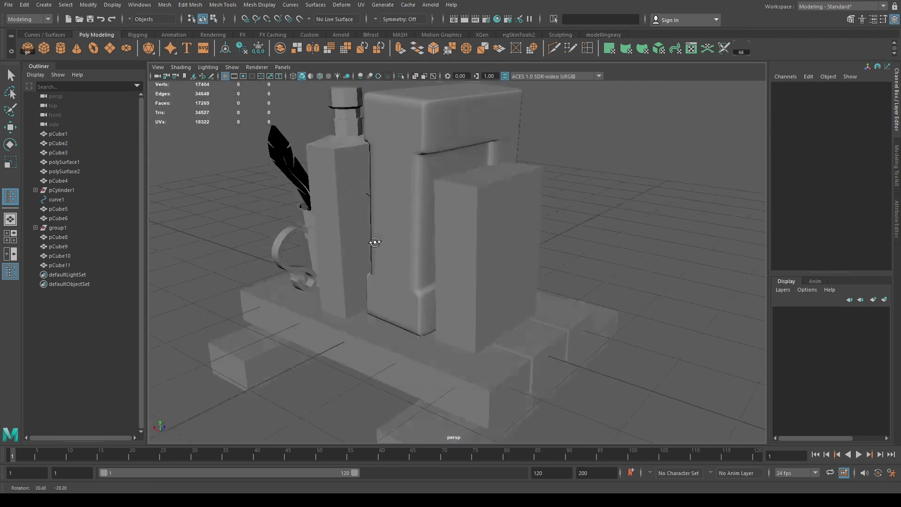
{"action": "left_click", "coordinate": [514, 119]}
{"action": "mouse_move", "coordinate": [499, 184]}
{"action": "left_mouse_down", "text": "alt"}
{"action": "mouse_move", "coordinate": [445, 220]}
{"action": "mouse_move", "coordinate": [522, 310]}
{"action": "mouse_move", "coordinate": [498, 247]}
{"action": "mouse_move", "coordinate": [519, 193]}
{"action": "left_mouse_up", "text": "alt"}
{"action": "scroll", "coordinate": [523, 316], "scroll_direction": "down", "scroll_amount": 10}
{"action": "scroll", "coordinate": [519, 305], "scroll_direction": "up", "scroll_amount": 10}
{"action": "left_click", "coordinate": [497, 245]}
Orbit around the finished book and select the smaller box beside it
{"action": "scroll", "coordinate": [453, 185], "scroll_direction": "down", "scroll_amount": 5}
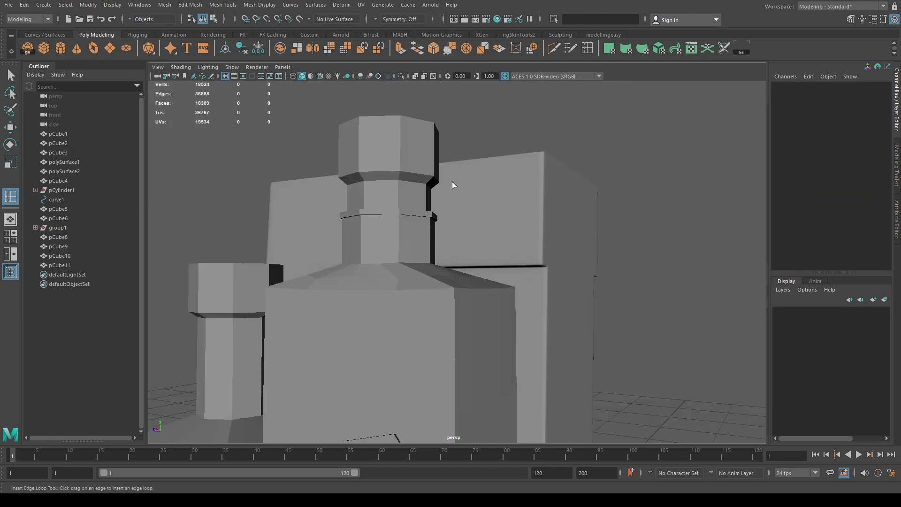
{"action": "left_click_drag", "start_coordinate": [453, 185], "coordinate": [445, 278], "text": "alt"}
{"action": "scroll", "coordinate": [341, 220], "scroll_direction": "up", "scroll_amount": 5}
{"action": "scroll", "coordinate": [409, 189], "scroll_direction": "down", "scroll_amount": 10}
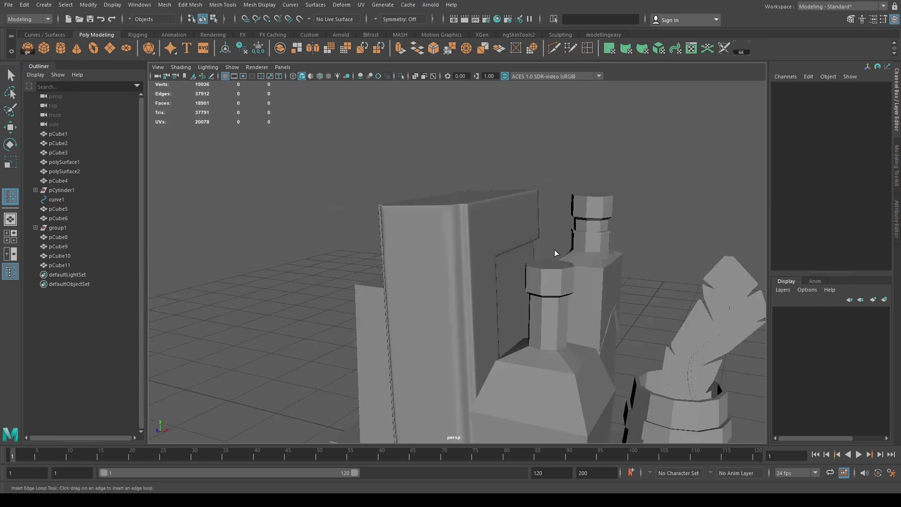
{"action": "left_click_drag", "start_coordinate": [547, 249], "coordinate": [517, 263], "text": "alt"}
{"action": "left_click", "coordinate": [443, 322]}
{"action": "scroll", "coordinate": [452, 261], "scroll_direction": "up", "scroll_amount": 3}
{"action": "key", "text": "w"}
{"action": "scroll", "coordinate": [452, 262], "scroll_direction": "down", "scroll_amount": 3}
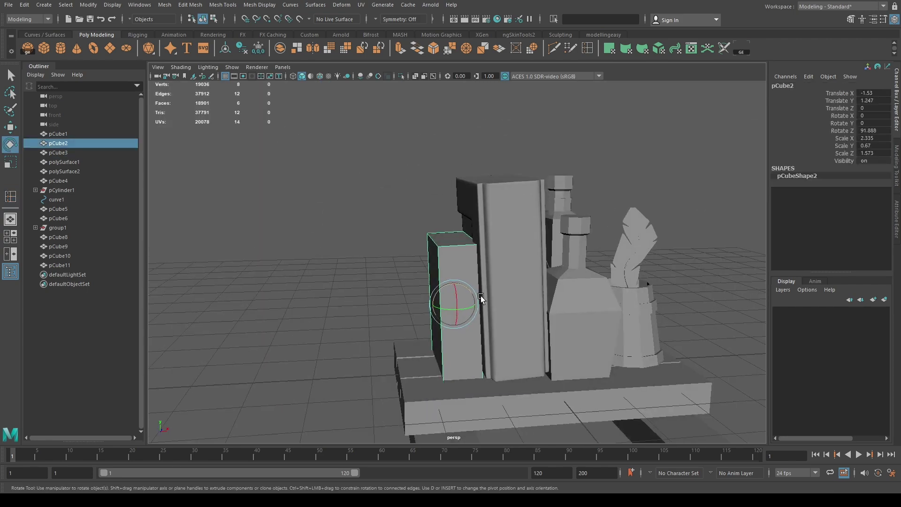
{"action": "scroll", "coordinate": [462, 329], "scroll_direction": "up", "scroll_amount": 5}
{"action": "left_click_drag", "start_coordinate": [462, 328], "coordinate": [484, 318], "text": "alt"}
{"action": "left_click_drag", "start_coordinate": [296, 264], "coordinate": [444, 291], "text": "alt"}
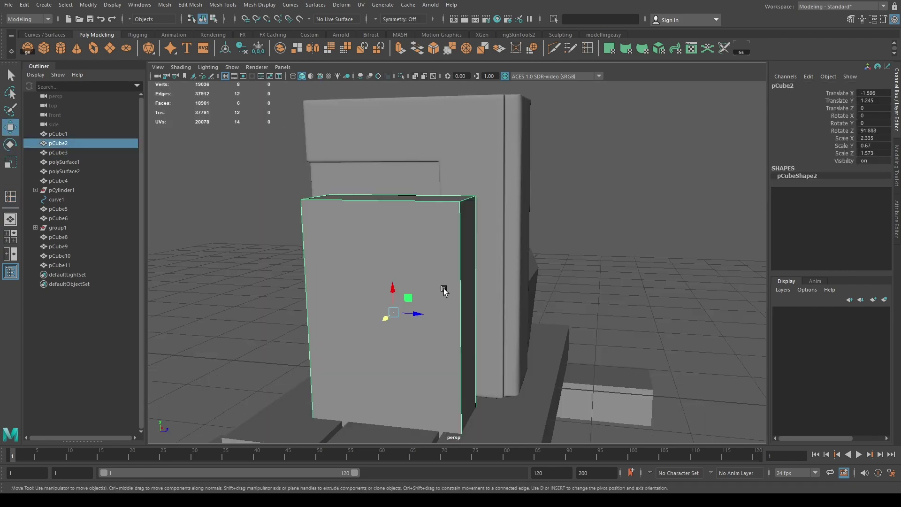
{"action": "left_click", "coordinate": [463, 250]}
{"action": "mouse_move", "coordinate": [462, 250]}
{"action": "left_mouse_down", "text": "alt"}
{"action": "mouse_move", "coordinate": [458, 225]}
{"action": "mouse_move", "coordinate": [460, 238]}
{"action": "left_mouse_up", "text": "alt"}
{"action": "left_click", "coordinate": [458, 225]}
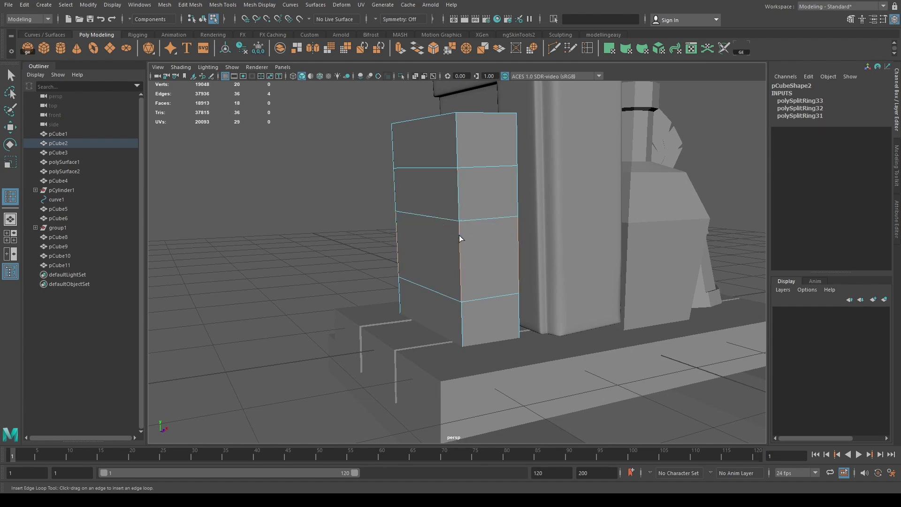
{"action": "left_click", "coordinate": [10, 74]}
{"action": "mouse_move", "coordinate": [450, 142]}
{"action": "left_mouse_down", "text": "alt"}
{"action": "mouse_move", "coordinate": [615, 235]}
{"action": "mouse_move", "coordinate": [460, 193]}
{"action": "mouse_move", "coordinate": [644, 135]}
{"action": "mouse_move", "coordinate": [412, 224]}
{"action": "mouse_move", "coordinate": [403, 238]}
{"action": "mouse_move", "coordinate": [509, 254]}
{"action": "mouse_move", "coordinate": [482, 316]}
{"action": "mouse_move", "coordinate": [332, 256]}
{"action": "mouse_move", "coordinate": [407, 345]}
{"action": "left_mouse_up", "text": "alt"}
{"action": "left_click", "coordinate": [412, 223], "text": "shift"}
{"action": "right_click_drag", "start_coordinate": [407, 346], "coordinate": [346, 223], "text": "shift"}
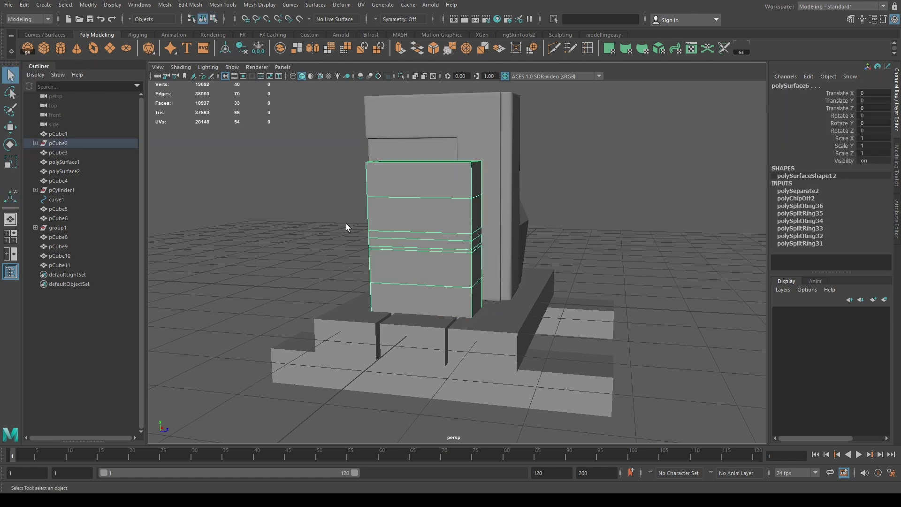
{"action": "left_click_drag", "start_coordinate": [345, 223], "coordinate": [401, 252], "text": "alt"}
{"action": "right_click_drag", "start_coordinate": [401, 251], "coordinate": [471, 247], "text": "alt"}
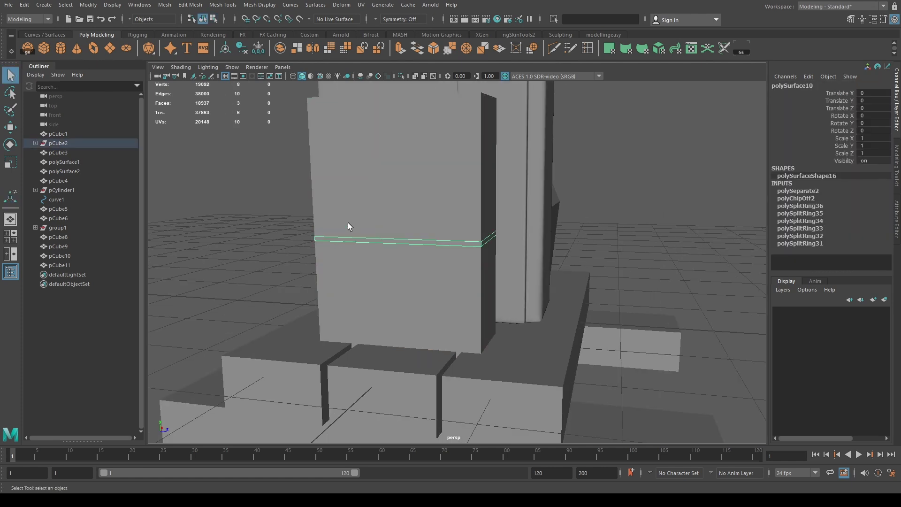
{"action": "left_click_drag", "start_coordinate": [348, 227], "coordinate": [442, 257], "text": "alt"}
{"action": "key", "text": "ctrl+e"}
{"action": "type", "text": "0.01"}
{"action": "key", "text": "Return"}
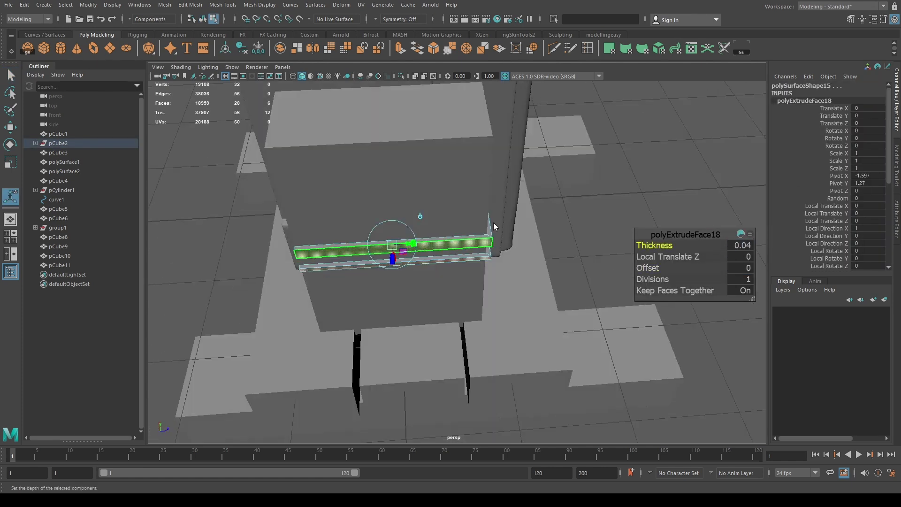
{"action": "left_click_drag", "start_coordinate": [494, 223], "coordinate": [434, 310], "text": "alt"}
{"action": "key", "text": "ctrl+e"}
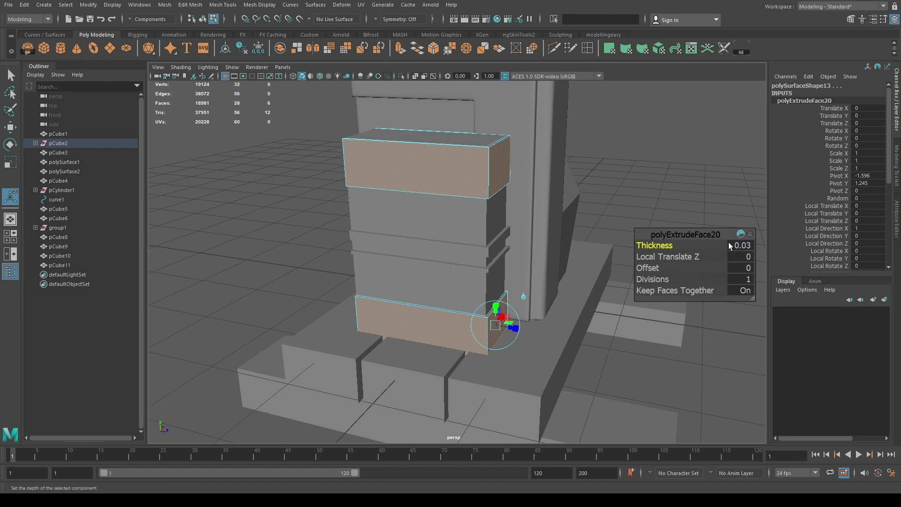
{"action": "key", "text": "q"}
{"action": "mouse_move", "coordinate": [728, 242]}
{"action": "left_mouse_down", "text": "alt"}
{"action": "mouse_move", "coordinate": [539, 291]}
{"action": "mouse_move", "coordinate": [469, 332]}
{"action": "mouse_move", "coordinate": [508, 262]}
{"action": "mouse_move", "coordinate": [480, 219]}
{"action": "mouse_move", "coordinate": [472, 297]}
{"action": "left_mouse_up", "text": "alt"}
{"action": "left_click", "coordinate": [469, 332]}
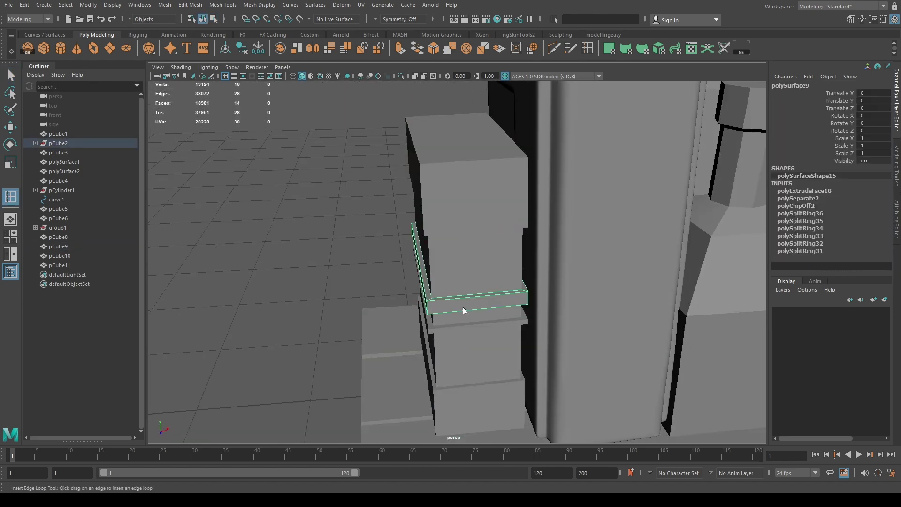
{"action": "left_click", "coordinate": [117, 172]}
{"action": "left_click_drag", "start_coordinate": [235, 197], "coordinate": [317, 195], "text": "alt"}
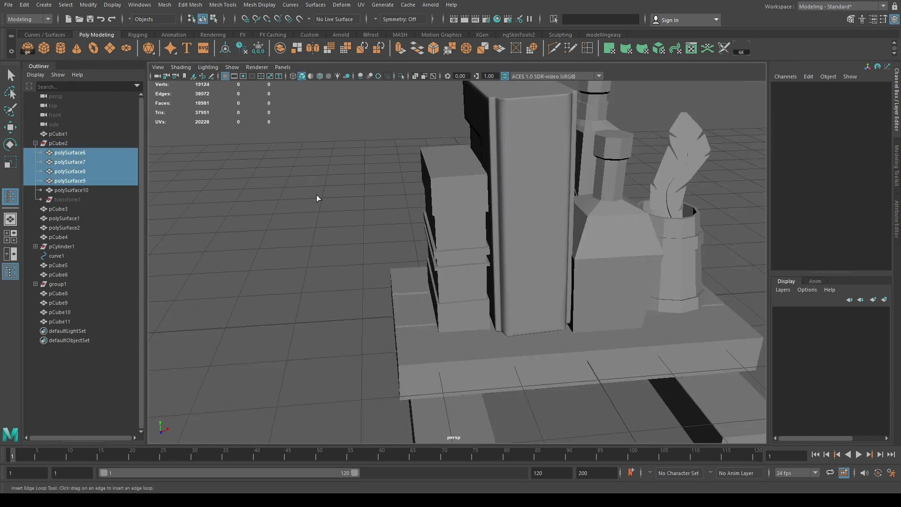
{"action": "left_click_drag", "start_coordinate": [456, 247], "coordinate": [409, 211], "text": "alt"}
{"action": "right_click_drag", "start_coordinate": [408, 211], "coordinate": [361, 173], "text": "alt"}
{"action": "left_click", "coordinate": [470, 358]}
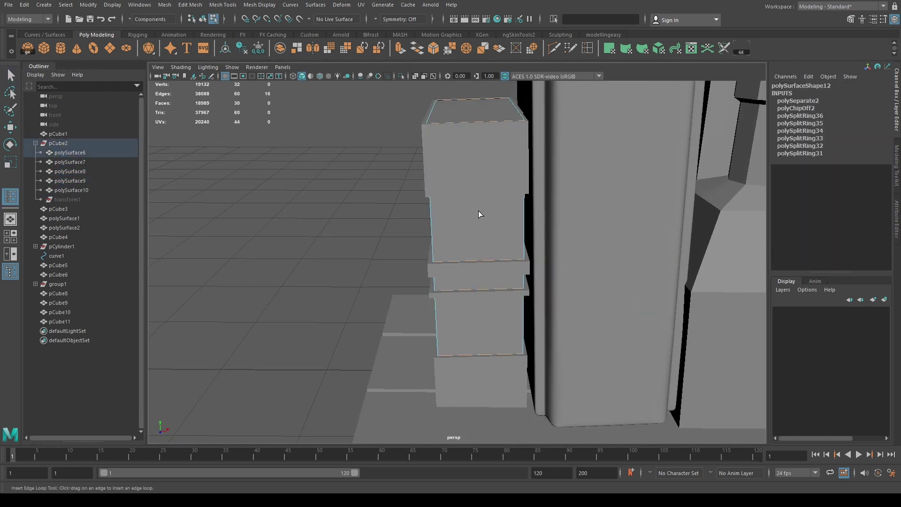
{"action": "key", "text": "F8"}
{"action": "key", "text": "q"}
{"action": "key", "text": "F8"}
{"action": "left_click", "coordinate": [480, 151]}
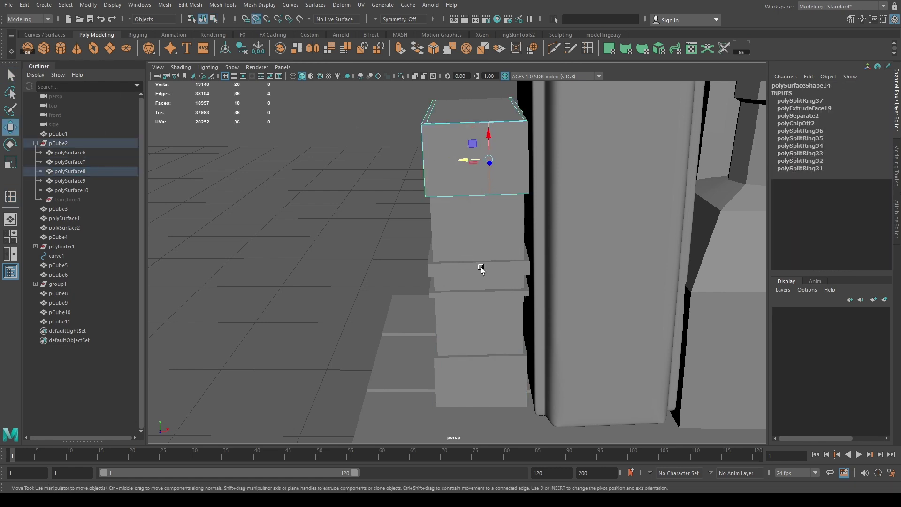
{"action": "mouse_move", "coordinate": [468, 161]}
{"action": "left_mouse_down", "text": "alt"}
{"action": "mouse_move", "coordinate": [463, 225]}
{"action": "mouse_move", "coordinate": [486, 223]}
{"action": "mouse_move", "coordinate": [467, 236]}
{"action": "mouse_move", "coordinate": [432, 308]}
{"action": "left_mouse_up", "text": "alt"}
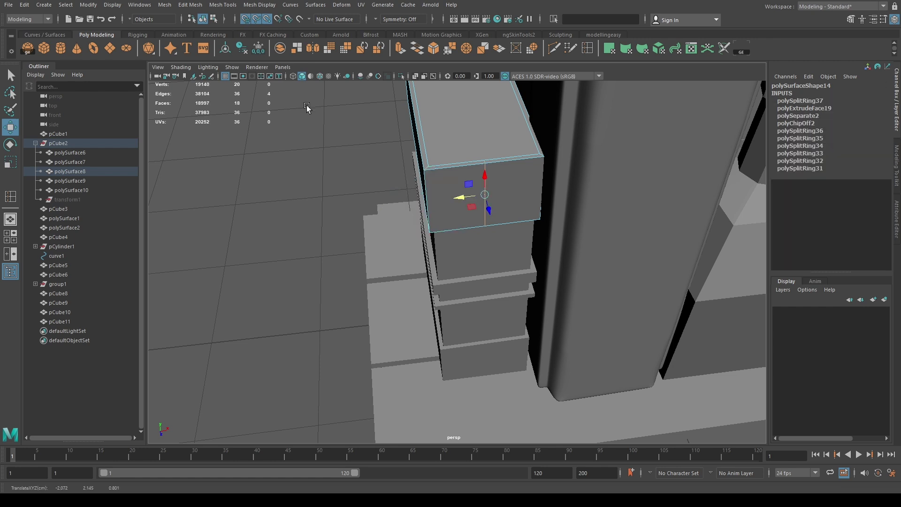
{"action": "left_click_drag", "start_coordinate": [484, 262], "coordinate": [489, 229], "text": "alt"}
{"action": "left_click_drag", "start_coordinate": [480, 266], "coordinate": [344, 215], "text": "alt"}
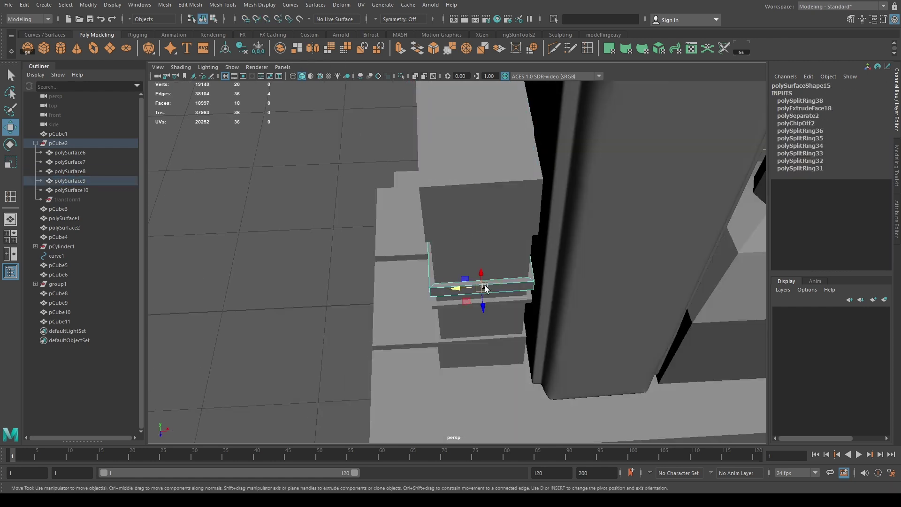
{"action": "left_click_drag", "start_coordinate": [485, 287], "coordinate": [474, 264], "text": "alt"}
{"action": "left_click", "coordinate": [474, 265]}
{"action": "left_click", "coordinate": [488, 306]}
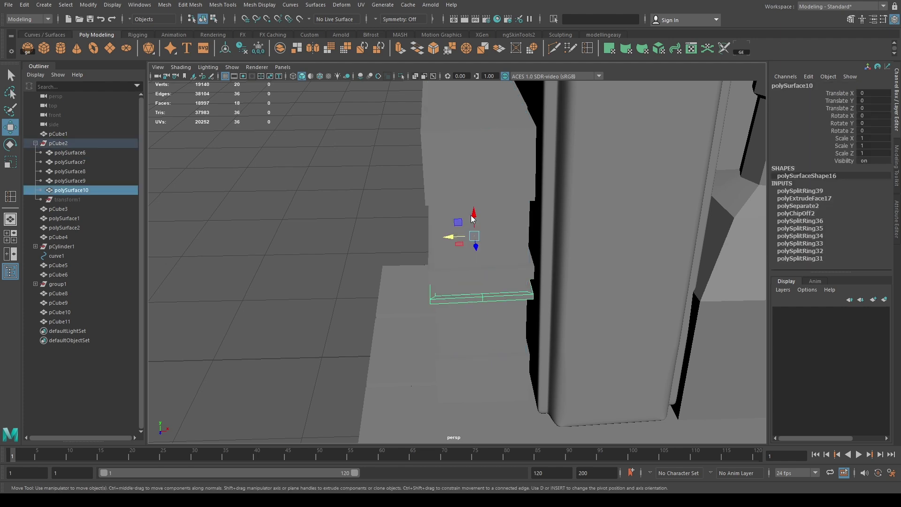
{"action": "mouse_move", "coordinate": [488, 306]}
{"action": "left_mouse_down", "text": "alt"}
{"action": "mouse_move", "coordinate": [469, 282]}
{"action": "mouse_move", "coordinate": [484, 300]}
{"action": "mouse_move", "coordinate": [493, 265]}
{"action": "mouse_move", "coordinate": [483, 269]}
{"action": "mouse_move", "coordinate": [565, 428]}
{"action": "mouse_move", "coordinate": [513, 311]}
{"action": "mouse_move", "coordinate": [547, 217]}
{"action": "left_mouse_up", "text": "alt"}
{"action": "left_click", "coordinate": [493, 265]}
{"action": "left_click", "coordinate": [525, 314]}
{"action": "left_click_drag", "start_coordinate": [567, 251], "coordinate": [469, 254], "text": "alt"}
{"action": "mouse_move", "coordinate": [469, 254]}
{"action": "right_mouse_down", "text": "alt"}
{"action": "mouse_move", "coordinate": [452, 257]}
{"action": "mouse_move", "coordinate": [504, 334]}
{"action": "right_mouse_up", "text": "alt"}
{"action": "left_click", "coordinate": [505, 333]}
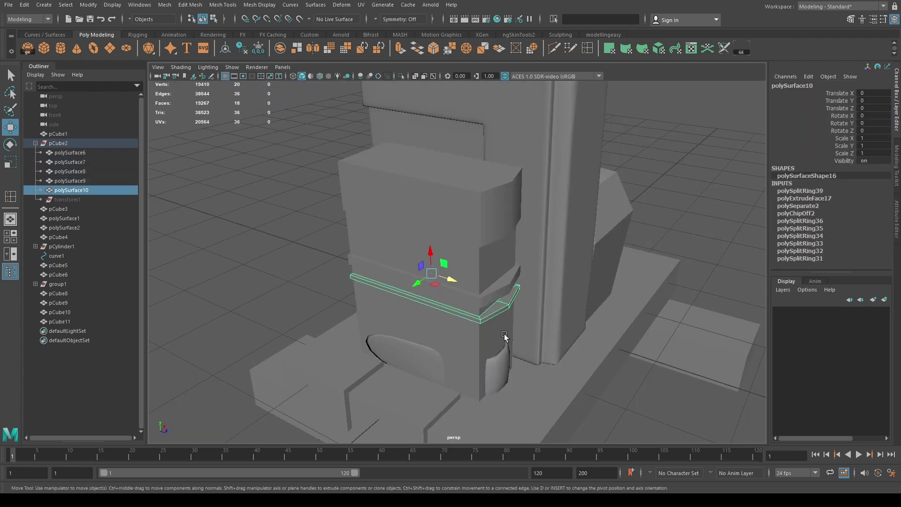
{"action": "mouse_move", "coordinate": [504, 334]}
{"action": "left_mouse_down", "text": "alt"}
{"action": "mouse_move", "coordinate": [493, 339]}
{"action": "mouse_move", "coordinate": [438, 302]}
{"action": "mouse_move", "coordinate": [493, 282]}
{"action": "left_mouse_up", "text": "alt"}
{"action": "right_click_drag", "start_coordinate": [493, 282], "coordinate": [564, 275], "text": "alt"}
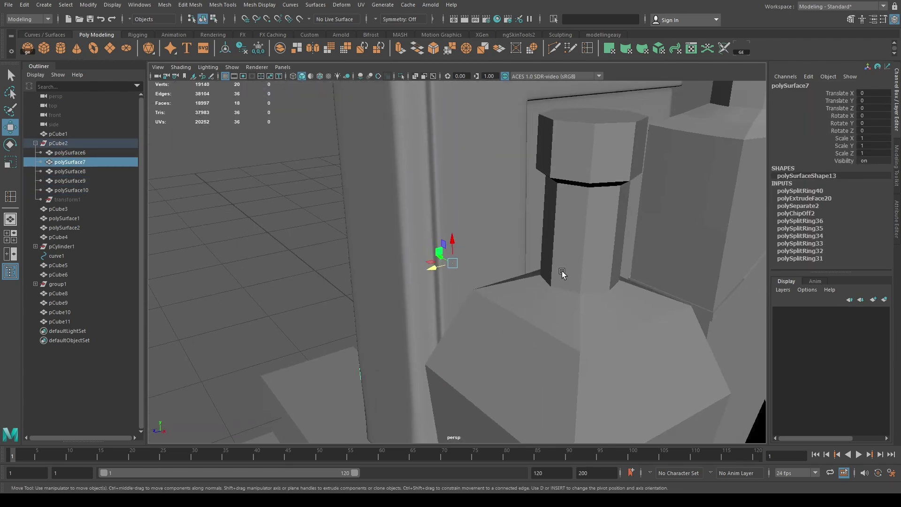
{"action": "left_click", "coordinate": [531, 316]}
Turn the neck-edge curve's Paint Effects stroke into a thin polygon ring around the bottle neck
{"action": "key", "text": "y"}
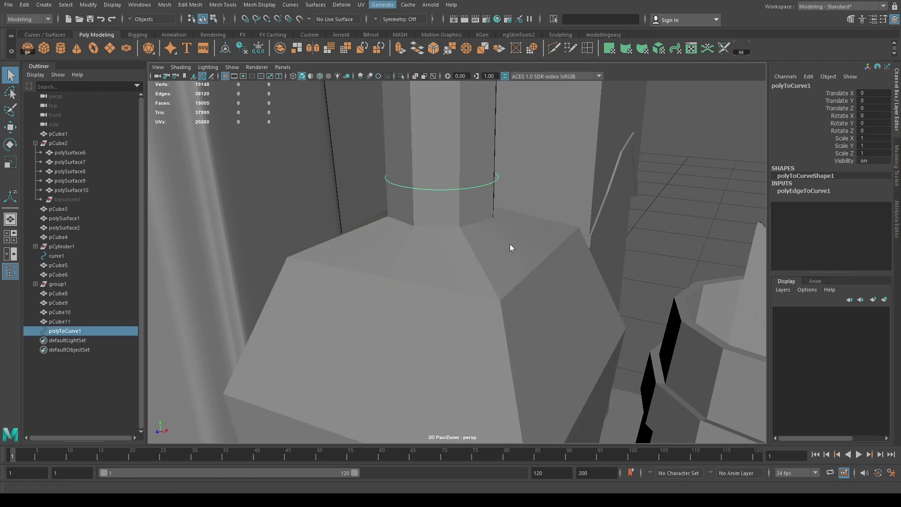
{"action": "scroll", "coordinate": [836, 188], "scroll_direction": "down", "scroll_amount": 5}
{"action": "left_click", "coordinate": [842, 259]}
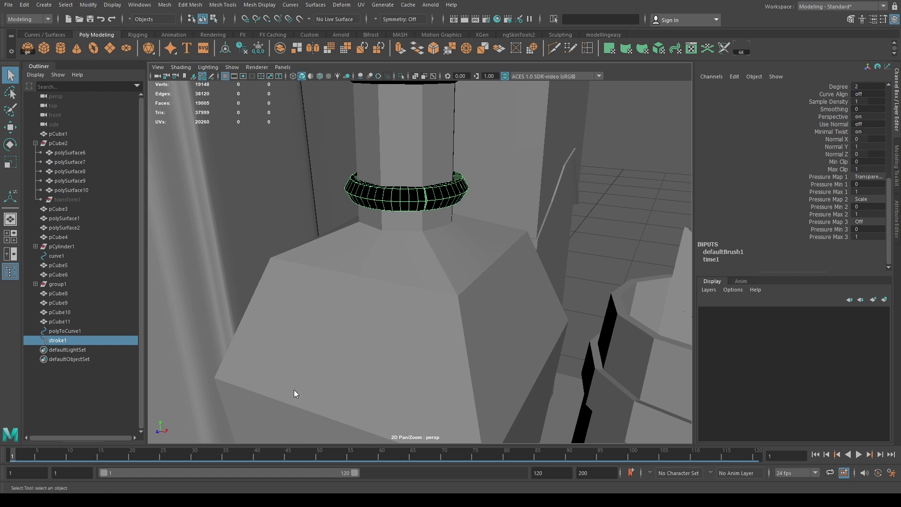
{"action": "key", "text": "ctrl+z"}
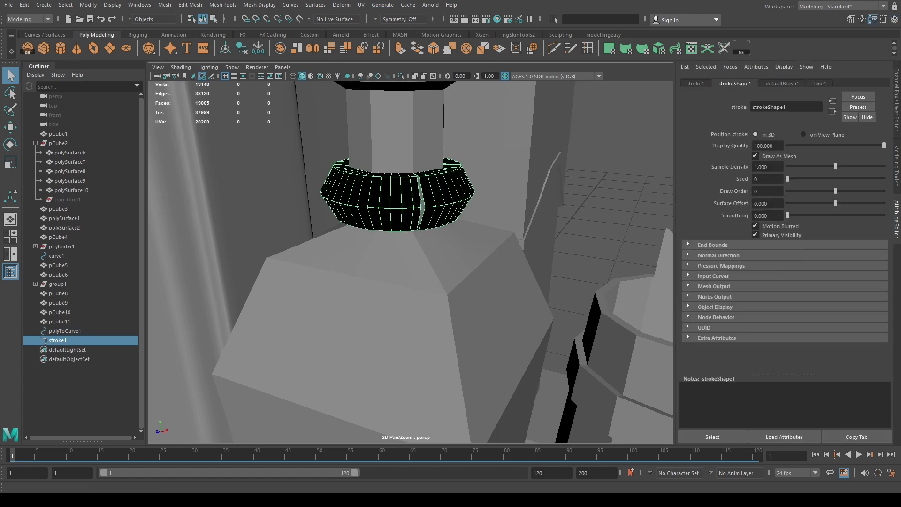
{"action": "scroll", "coordinate": [828, 288], "scroll_direction": "down", "scroll_amount": 5}
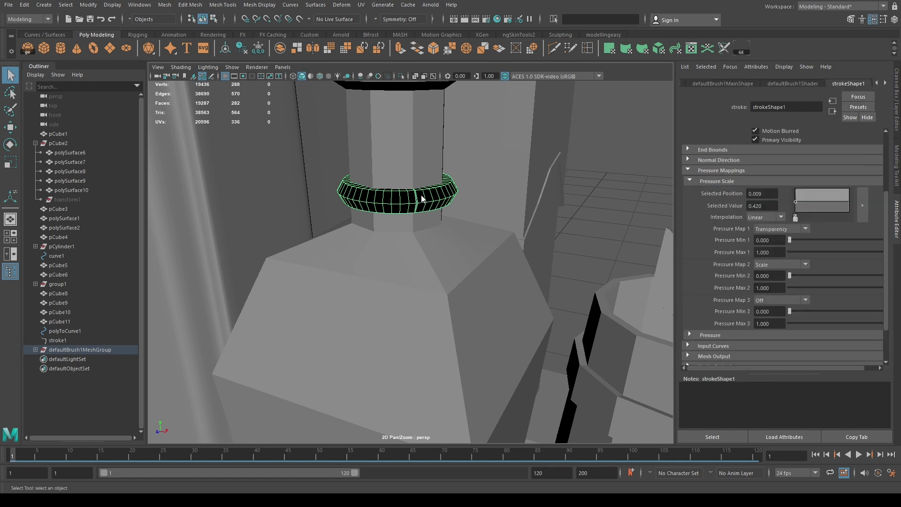
{"action": "key", "text": "F11"}
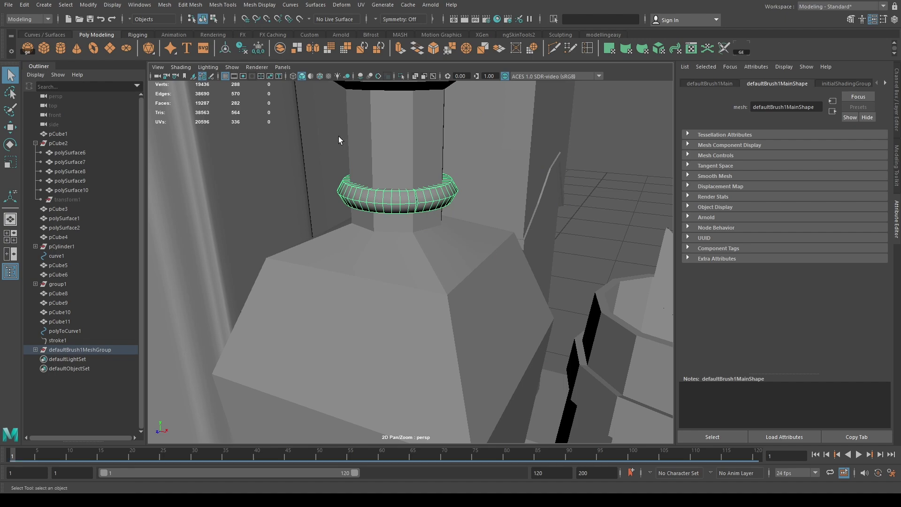
{"action": "scroll", "coordinate": [419, 167], "scroll_direction": "down", "scroll_amount": 5}
{"action": "left_click", "coordinate": [477, 217]}
Zoom out to the whole still life and select the mug with its bands
{"action": "left_click_drag", "start_coordinate": [477, 217], "coordinate": [402, 292], "text": "alt"}
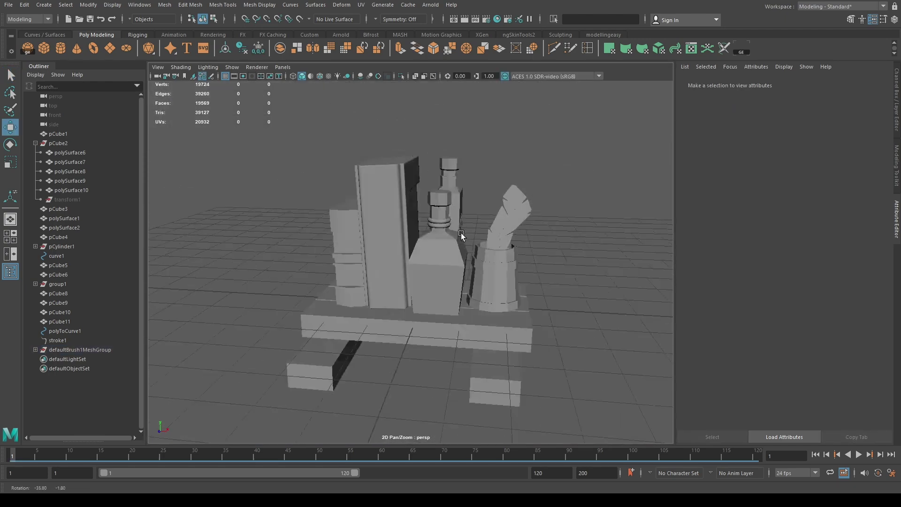
{"action": "scroll", "coordinate": [423, 301], "scroll_direction": "up", "scroll_amount": 3}
{"action": "left_click", "coordinate": [394, 291]}
{"action": "scroll", "coordinate": [358, 358], "scroll_direction": "up", "scroll_amount": 3}
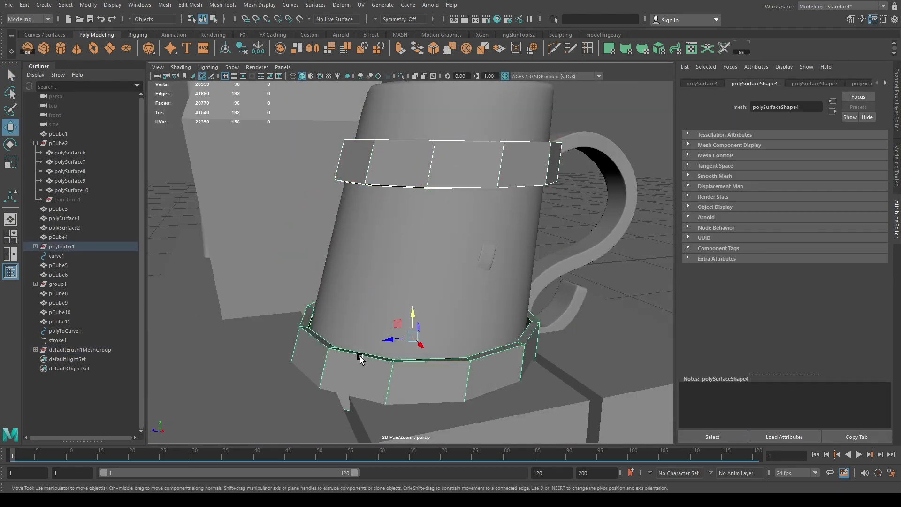
{"action": "scroll", "coordinate": [407, 272], "scroll_direction": "up", "scroll_amount": 3}
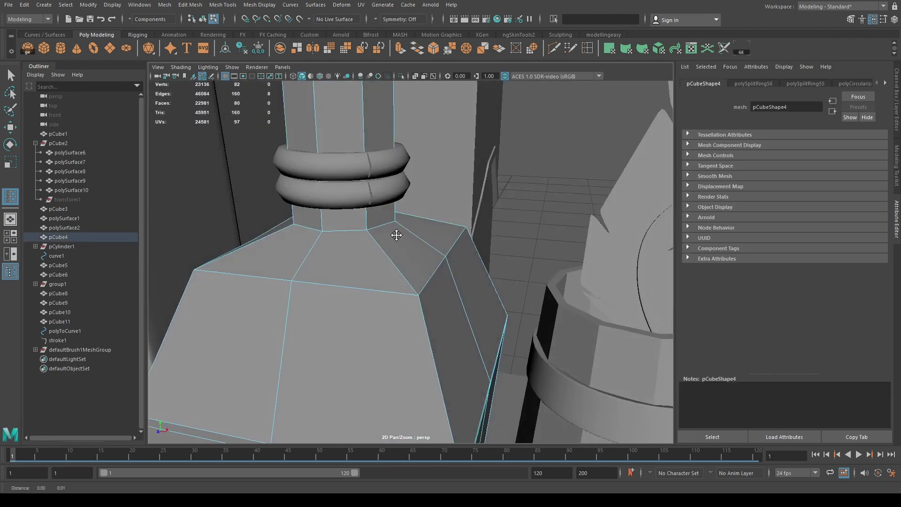
Bevel the squat bottle's shoulder edge loop with depth 1 and check the result
{"action": "mouse_move", "coordinate": [396, 235]}
{"action": "left_mouse_down", "text": "alt"}
{"action": "mouse_move", "coordinate": [446, 268]}
{"action": "mouse_move", "coordinate": [313, 272]}
{"action": "mouse_move", "coordinate": [545, 276]}
{"action": "left_mouse_up", "text": "alt"}
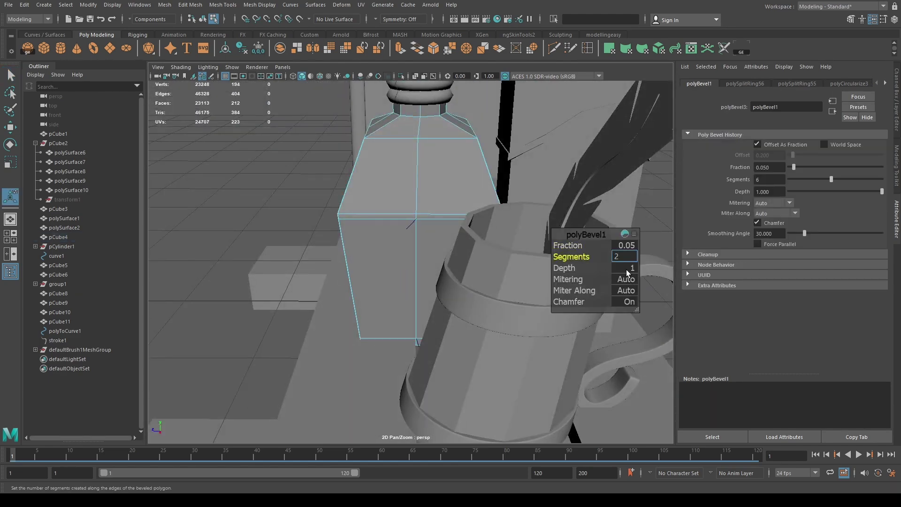
{"action": "left_click_drag", "start_coordinate": [595, 267], "coordinate": [618, 283]}
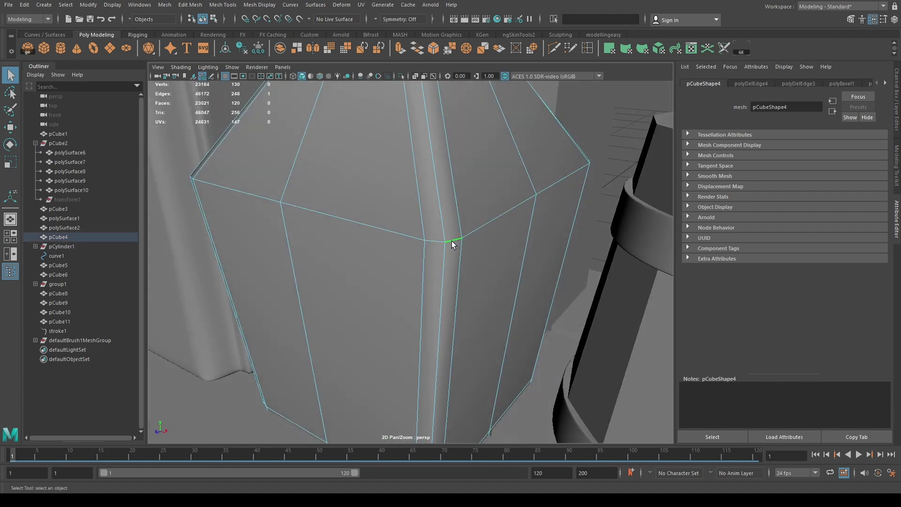
{"action": "double_click", "coordinate": [451, 242]}
{"action": "key", "text": "ctrl+b"}
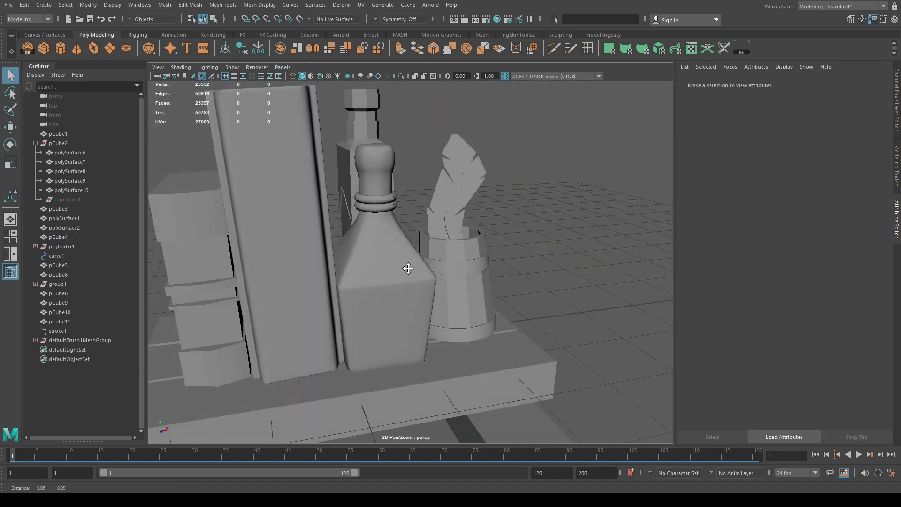
{"action": "left_click_drag", "start_coordinate": [409, 261], "coordinate": [400, 308], "text": "alt"}
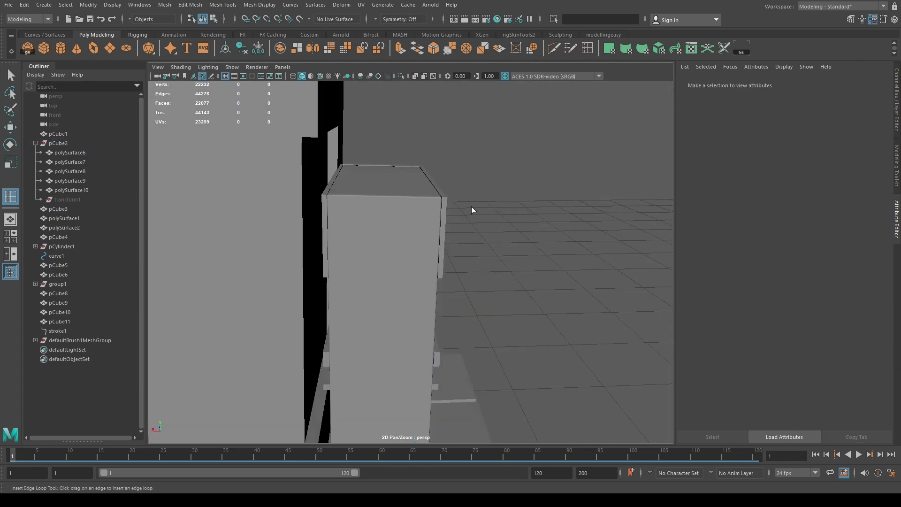
{"action": "left_click_drag", "start_coordinate": [471, 206], "coordinate": [441, 294], "text": "alt"}
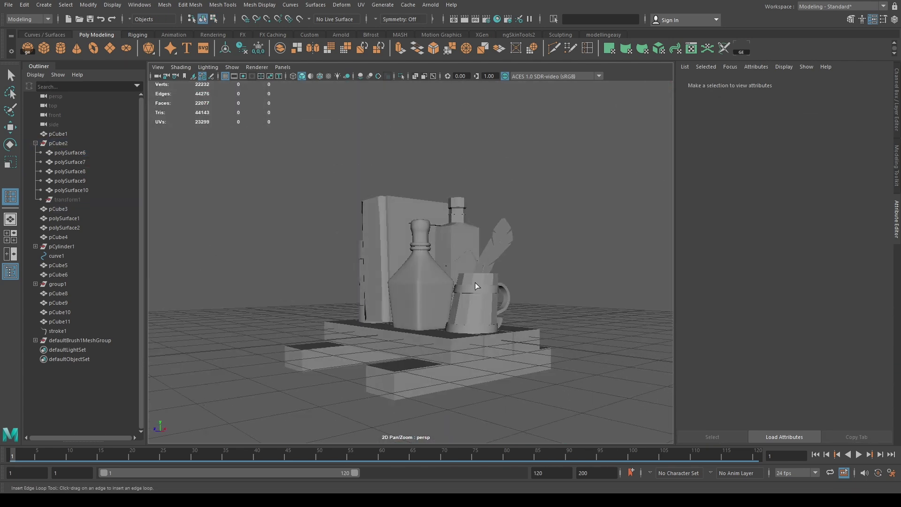
Isolate the tall square bottle and bevel its vertical corner edge loop
{"action": "left_click", "coordinate": [454, 261]}
{"action": "scroll", "coordinate": [574, 252], "scroll_direction": "up", "scroll_amount": 5}
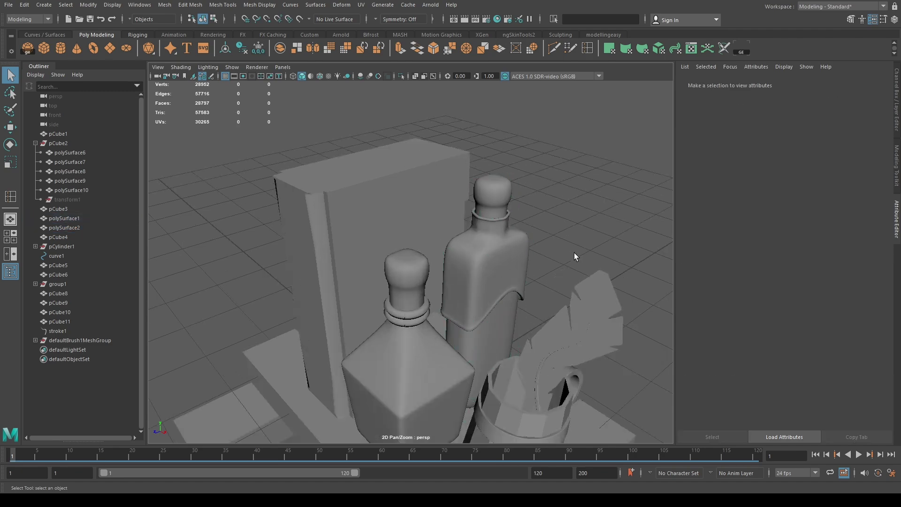
{"action": "right_click_drag", "start_coordinate": [574, 252], "coordinate": [427, 212], "text": "alt"}
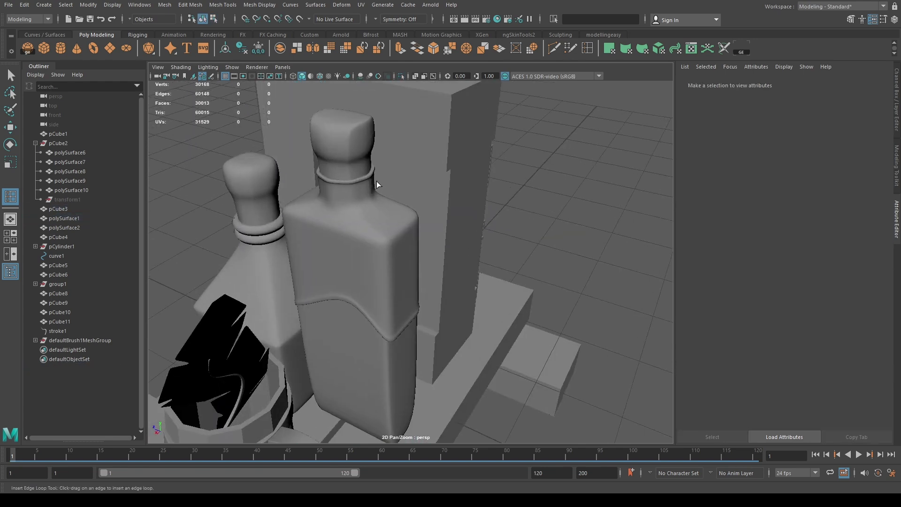
{"action": "left_click", "coordinate": [356, 320]}
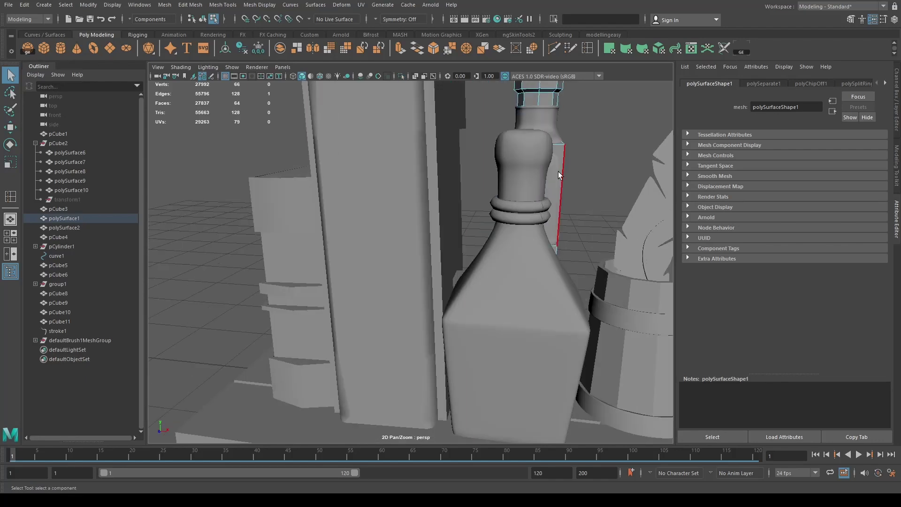
{"action": "key", "text": "ctrl+1"}
{"action": "left_click_drag", "start_coordinate": [453, 215], "coordinate": [347, 185], "text": "alt"}
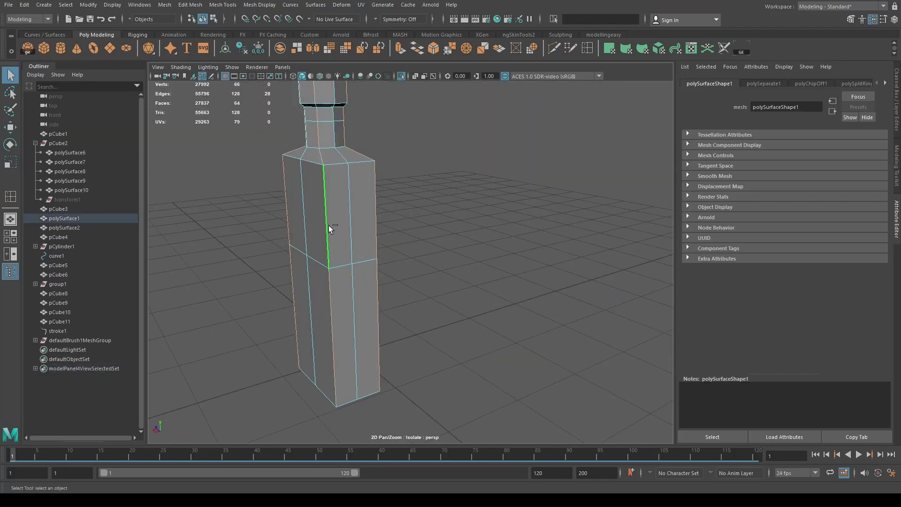
{"action": "double_click", "coordinate": [331, 229]}
{"action": "key", "text": "ctrl+b"}
{"action": "mouse_move", "coordinate": [631, 247]}
{"action": "left_mouse_down", "text": "alt"}
{"action": "mouse_move", "coordinate": [485, 203]}
{"action": "mouse_move", "coordinate": [426, 242]}
{"action": "left_mouse_up", "text": "alt"}
{"action": "scroll", "coordinate": [485, 203], "scroll_direction": "up", "scroll_amount": 3}
Insert an edge loop around the bottle body, then exit isolate view
{"action": "left_click", "coordinate": [422, 274]}
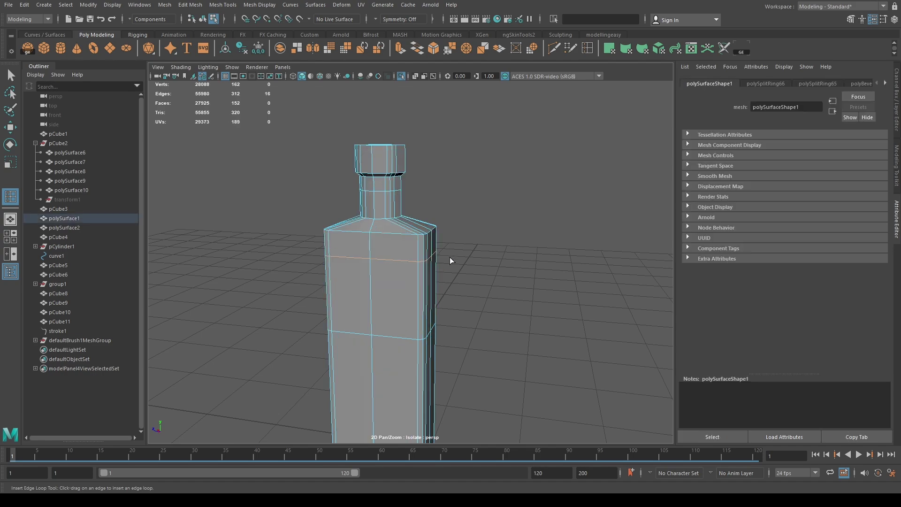
{"action": "left_click", "coordinate": [449, 257]}
{"action": "scroll", "coordinate": [432, 272], "scroll_direction": "up", "scroll_amount": 4}
{"action": "left_click", "coordinate": [398, 244]}
{"action": "key", "text": "1"}
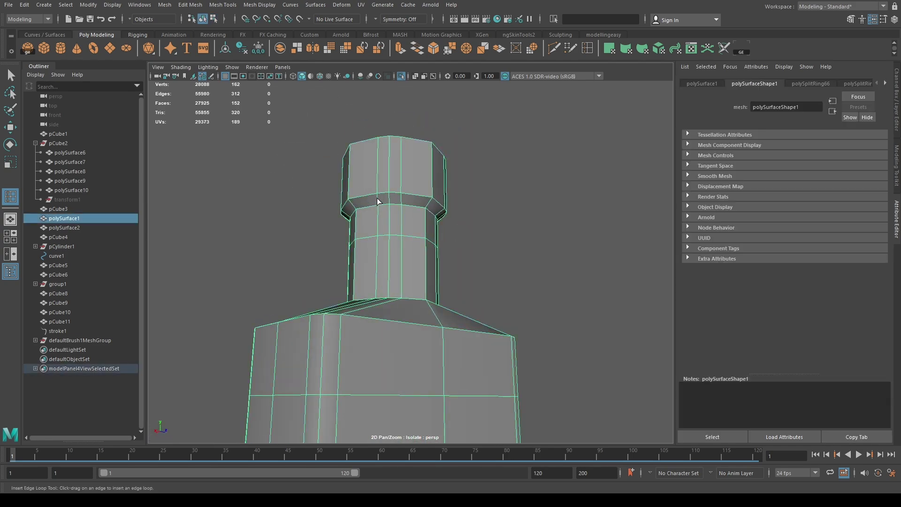
{"action": "mouse_move", "coordinate": [398, 244]}
{"action": "left_mouse_down", "text": "alt"}
{"action": "mouse_move", "coordinate": [413, 227]}
{"action": "mouse_move", "coordinate": [681, 240]}
{"action": "mouse_move", "coordinate": [482, 322]}
{"action": "mouse_move", "coordinate": [432, 396]}
{"action": "left_mouse_up", "text": "alt"}
{"action": "key", "text": "ctrl+1"}
{"action": "left_click", "coordinate": [483, 322]}
Add edge loops near the edges of pCube8 and pCube9, the blocks beneath the mug
{"action": "scroll", "coordinate": [432, 395], "scroll_direction": "up", "scroll_amount": 5}
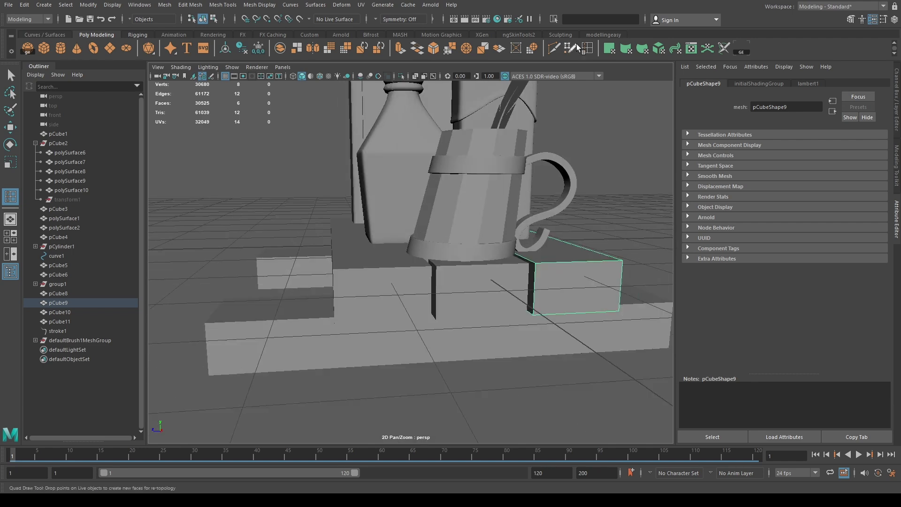
{"action": "left_click", "coordinate": [319, 280]}
{"action": "left_click_drag", "start_coordinate": [322, 339], "coordinate": [462, 261], "text": "alt"}
{"action": "left_click", "coordinate": [463, 262]}
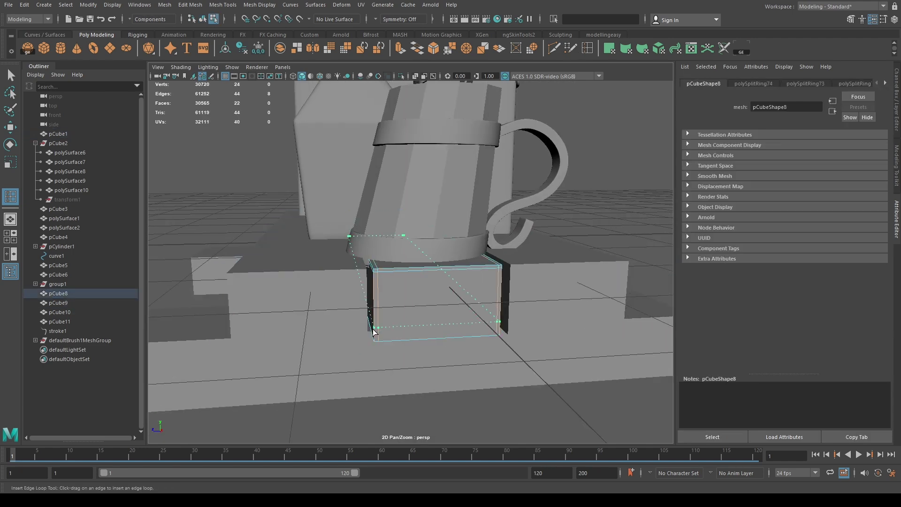
{"action": "left_click_drag", "start_coordinate": [374, 332], "coordinate": [385, 288], "text": "alt"}
{"action": "left_click", "coordinate": [385, 288]}
{"action": "left_click", "coordinate": [383, 351]}
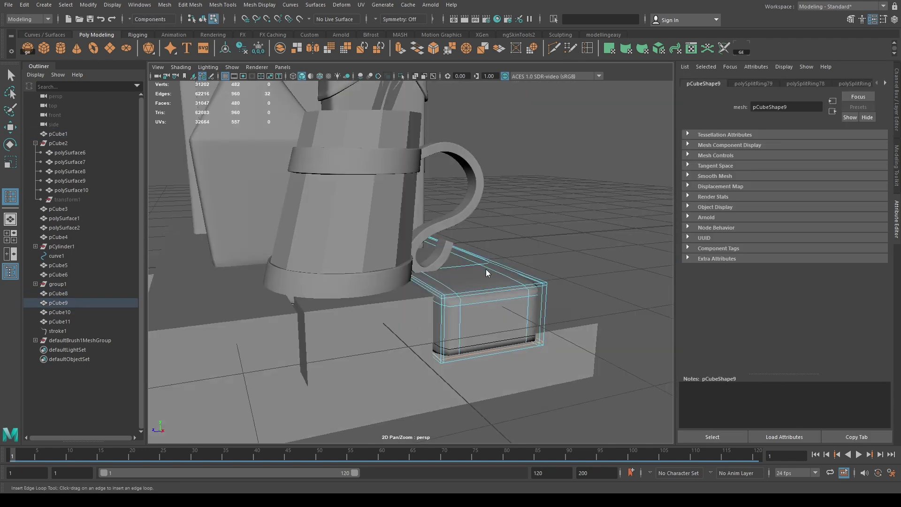
{"action": "left_click_drag", "start_coordinate": [486, 269], "coordinate": [356, 297], "text": "alt"}
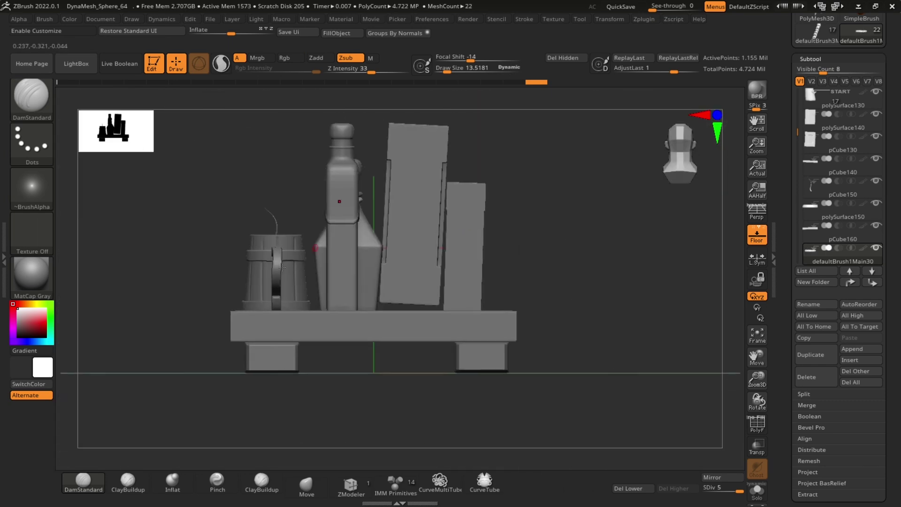
Make the L-shaped block the active subtool and pick the Rake brush for wood grain
{"action": "left_click", "coordinate": [225, 297], "text": "alt"}
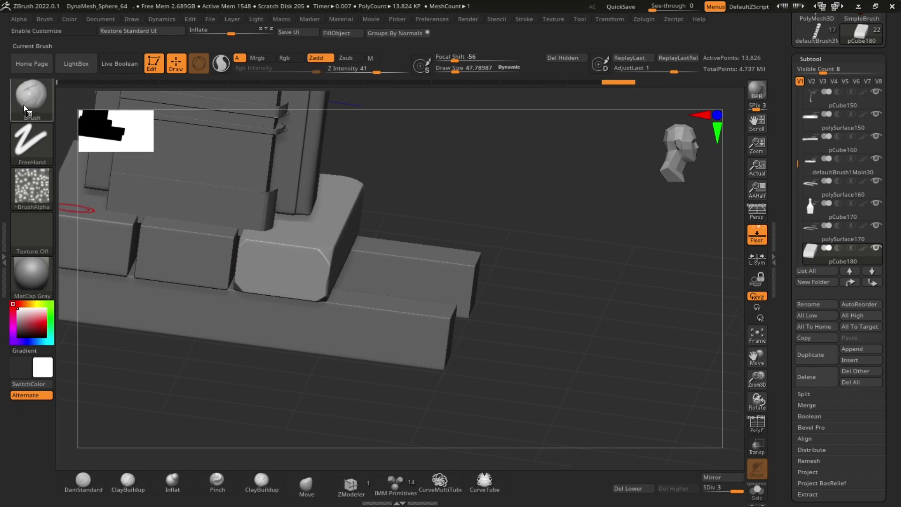
{"action": "left_click", "coordinate": [24, 105]}
{"action": "left_click", "coordinate": [256, 161]}
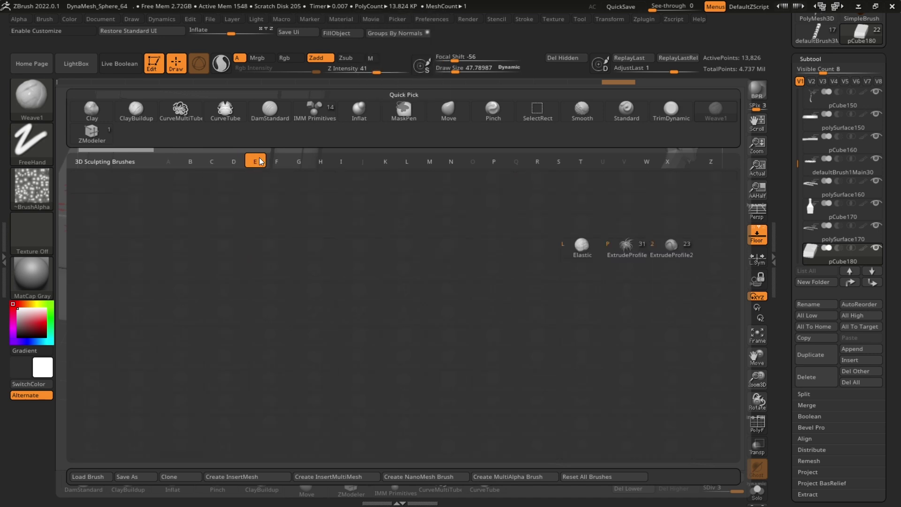
{"action": "key", "text": "Escape"}
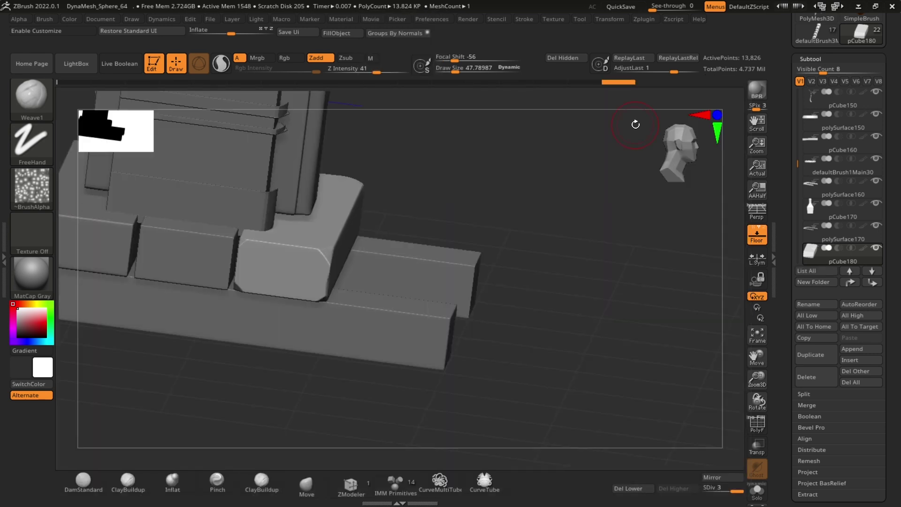
{"action": "key", "text": "b"}
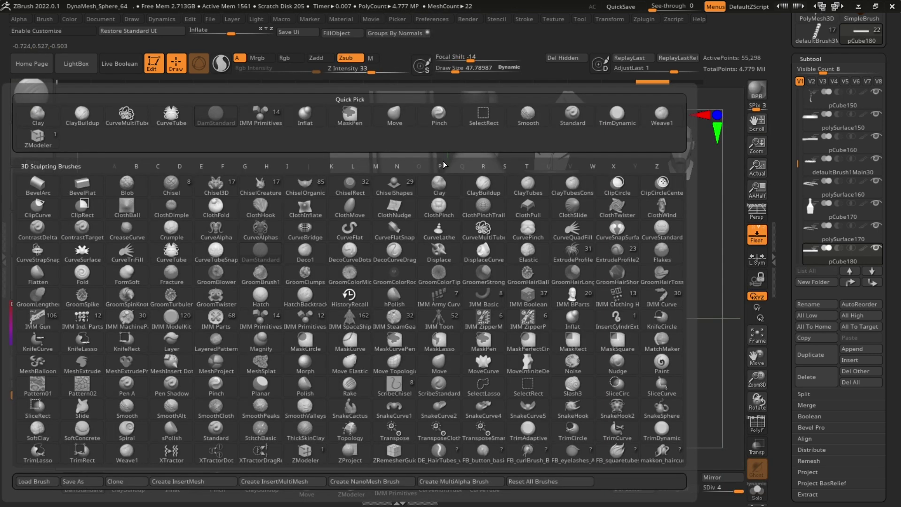
{"action": "key", "text": "Escape"}
{"action": "key", "text": "b"}
{"action": "key", "text": "p"}
{"action": "key", "text": "r"}
{"action": "key", "text": "a"}
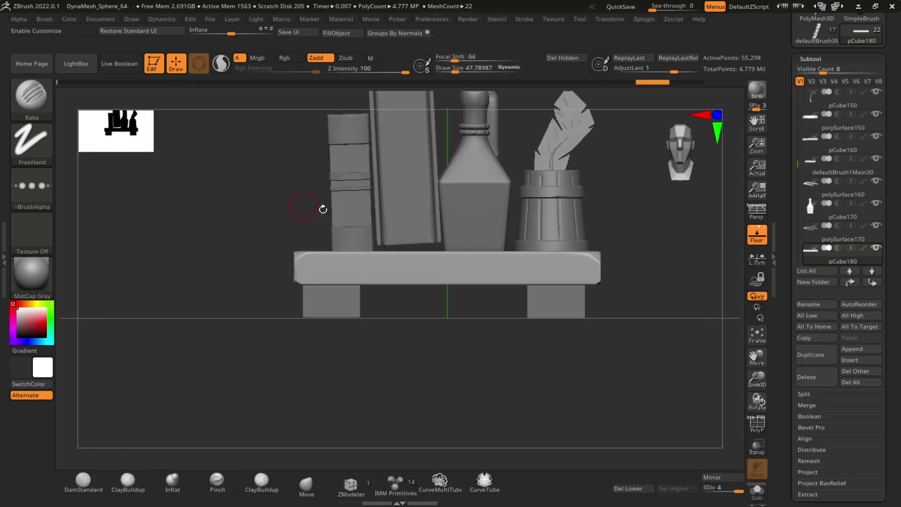
{"action": "left_click_drag", "start_coordinate": [292, 263], "coordinate": [449, 261]}
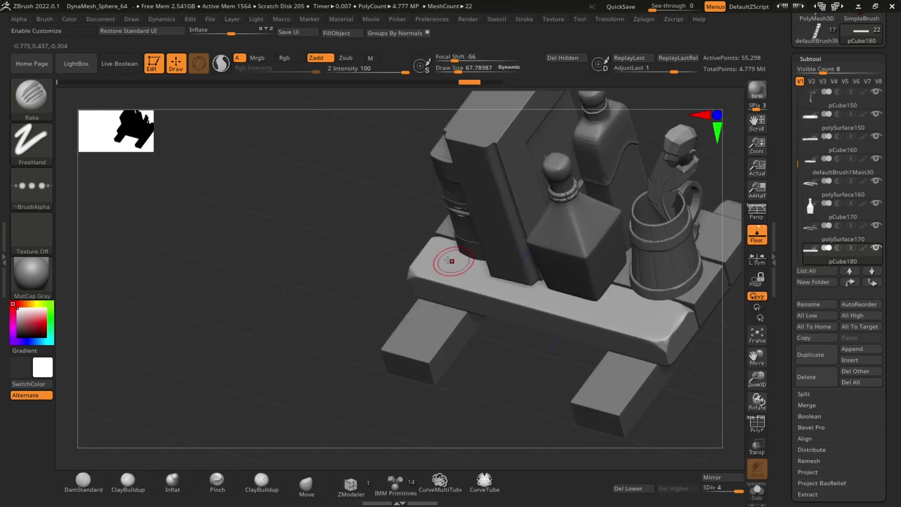
{"action": "left_click_drag", "start_coordinate": [446, 344], "coordinate": [595, 409]}
Alternate TrimDynamic and Rake on the plank under the mug and another shelf block
{"action": "key", "text": "b"}
{"action": "key", "text": "t"}
{"action": "key", "text": "d"}
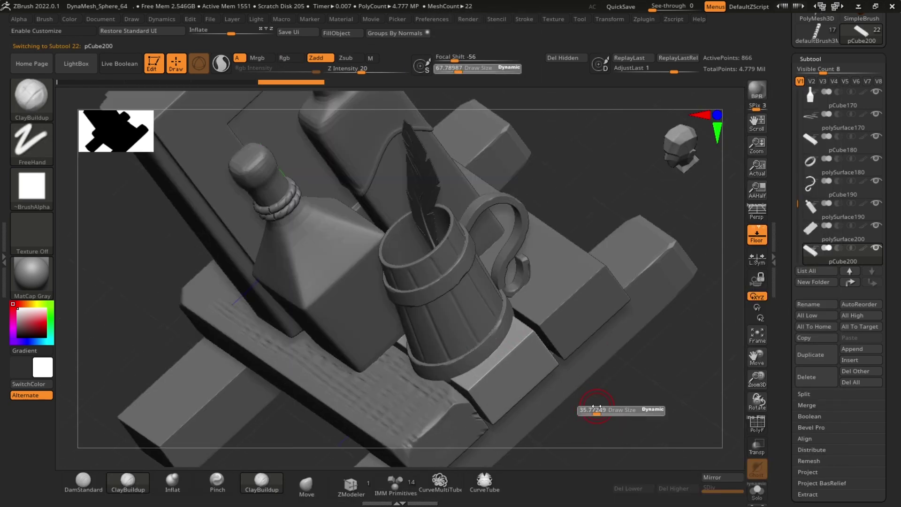
{"action": "left_click", "coordinate": [474, 384], "text": "alt"}
{"action": "left_click_drag", "start_coordinate": [535, 331], "coordinate": [457, 306]}
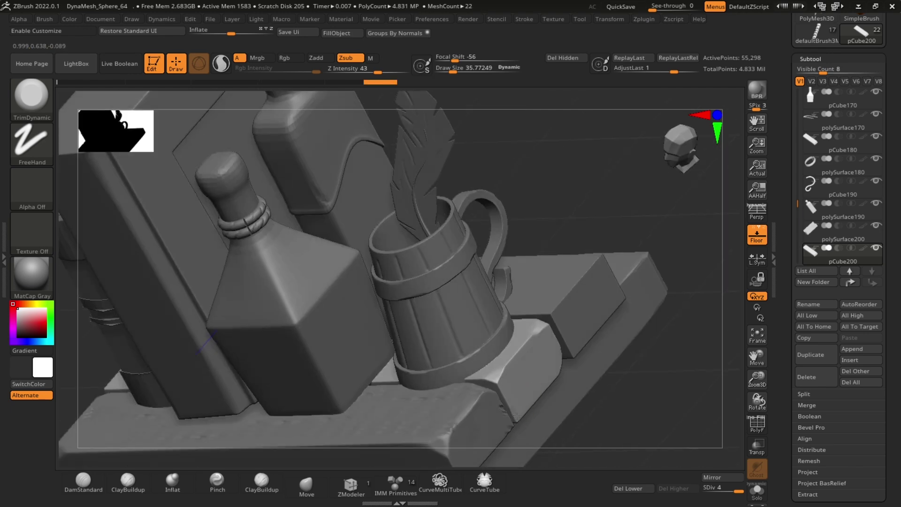
{"action": "key", "text": "b"}
{"action": "key", "text": "r"}
{"action": "key", "text": "a"}
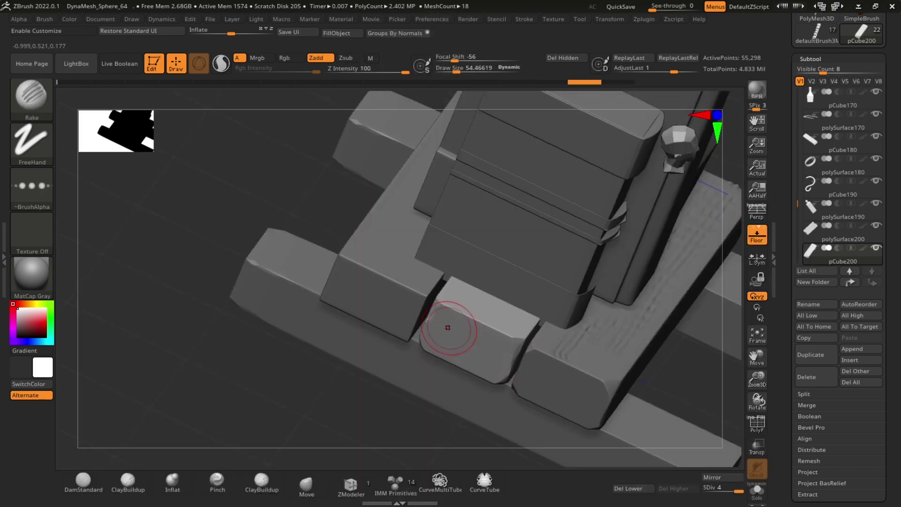
{"action": "mouse_move", "coordinate": [455, 341]}
{"action": "left_mouse_down"}
{"action": "mouse_move", "coordinate": [408, 391]}
{"action": "mouse_move", "coordinate": [509, 328]}
{"action": "left_mouse_up"}
{"action": "key", "text": "b"}
{"action": "key", "text": "t"}
{"action": "key", "text": "d"}
{"action": "left_click", "coordinate": [407, 391], "text": "alt"}
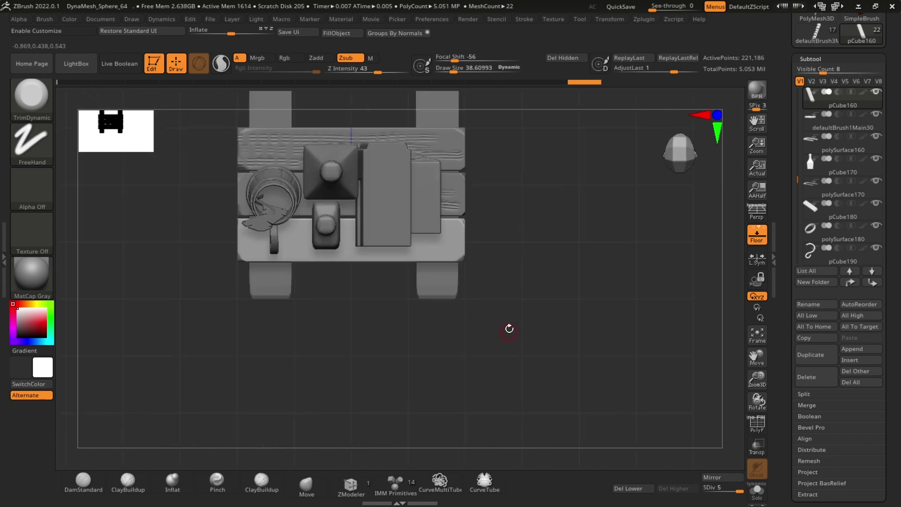
Return to the ClayBuildup brush and a framed front view of the still life
{"action": "key", "text": "b"}
{"action": "key", "text": "r"}
{"action": "key", "text": "a"}
{"action": "mouse_move", "coordinate": [460, 228]}
{"action": "left_mouse_down", "text": "shift"}
{"action": "mouse_move", "coordinate": [572, 259]}
{"action": "mouse_move", "coordinate": [497, 297]}
{"action": "mouse_move", "coordinate": [541, 291]}
{"action": "left_mouse_up", "text": "shift"}
{"action": "key", "text": "b"}
{"action": "key", "text": "c"}
{"action": "key", "text": "b"}
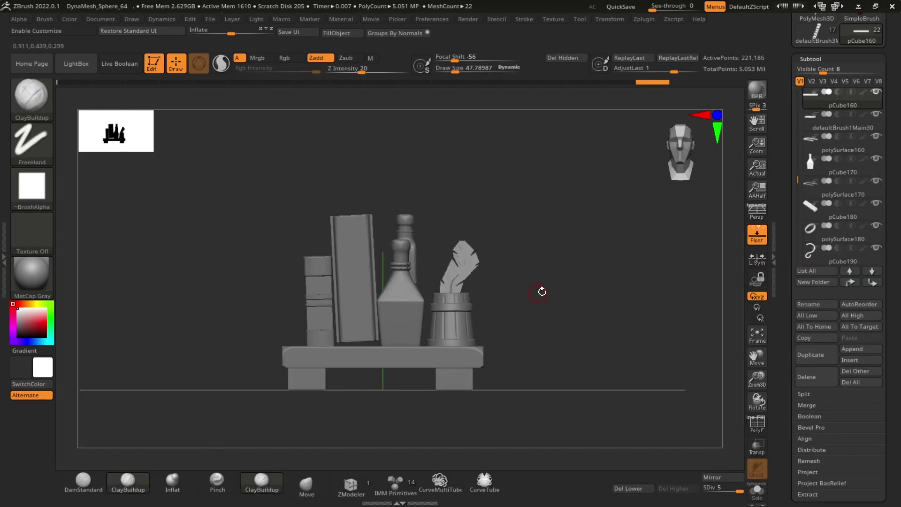
{"action": "key", "text": "f"}
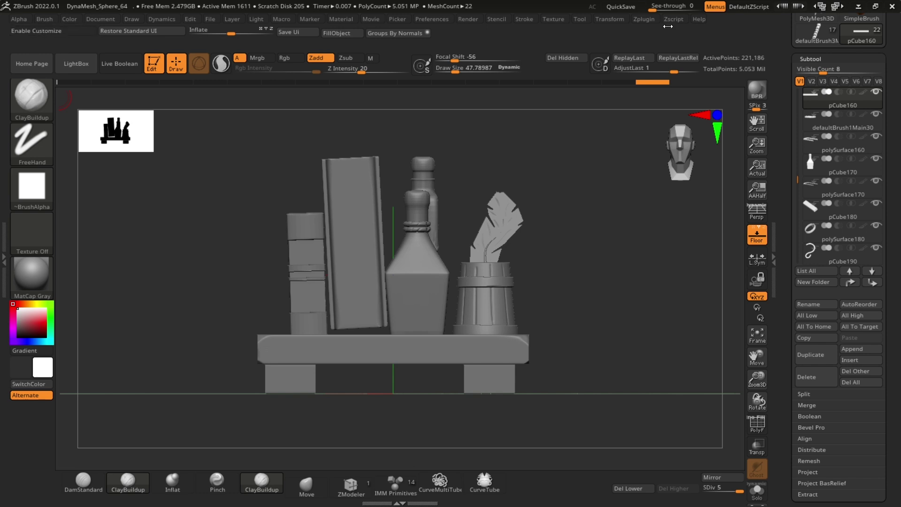
{"action": "left_click", "coordinate": [683, 166]}
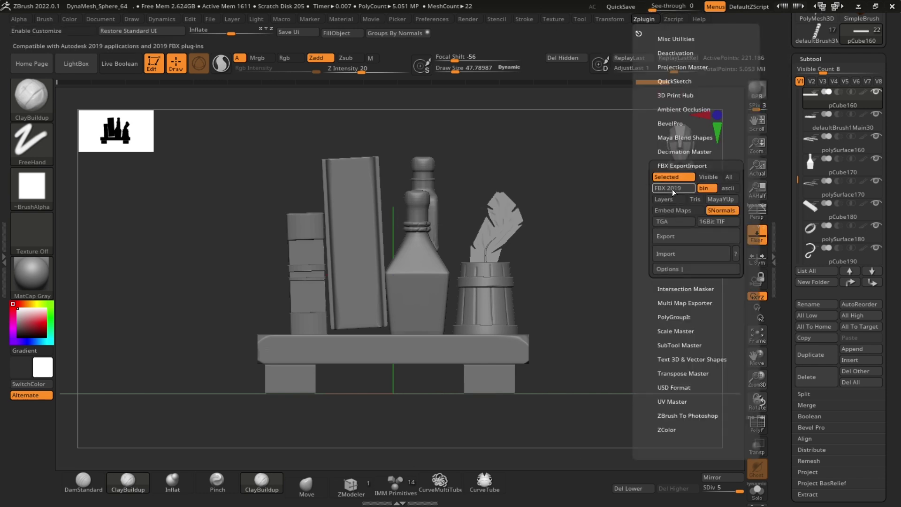
Export the visible subtools as an FBX file
{"action": "left_click", "coordinate": [696, 236]}
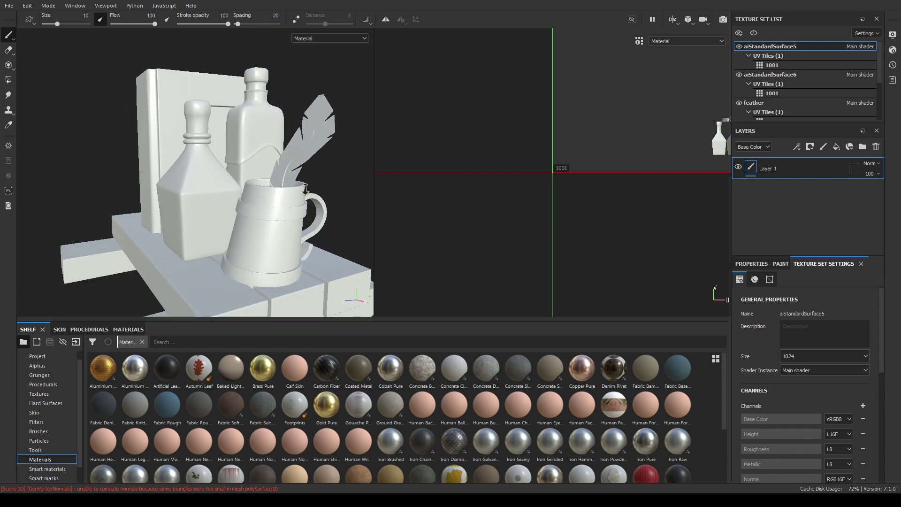
Preview the baked normal map on the still life, then return to material view
{"action": "left_click_drag", "start_coordinate": [329, 178], "coordinate": [375, 188], "text": "alt"}
{"action": "scroll", "coordinate": [842, 396], "scroll_direction": "down", "scroll_amount": 3}
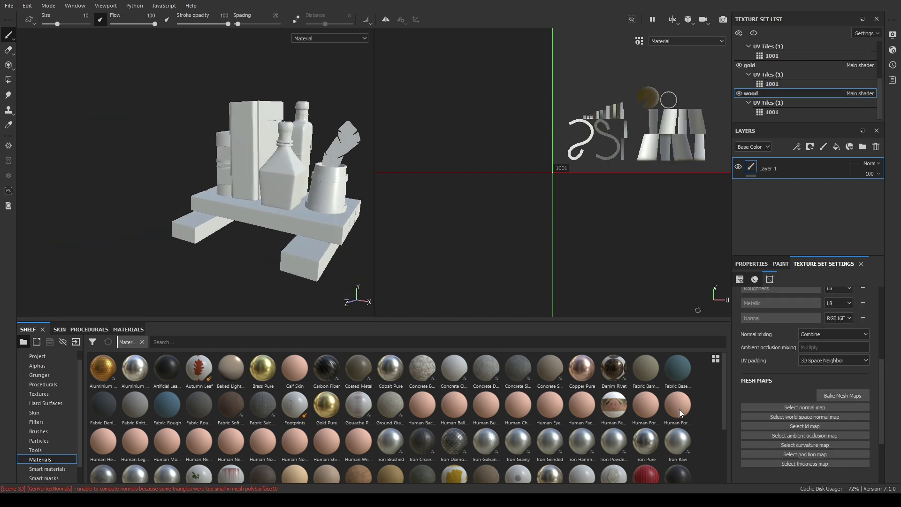
{"action": "key", "text": "b"}
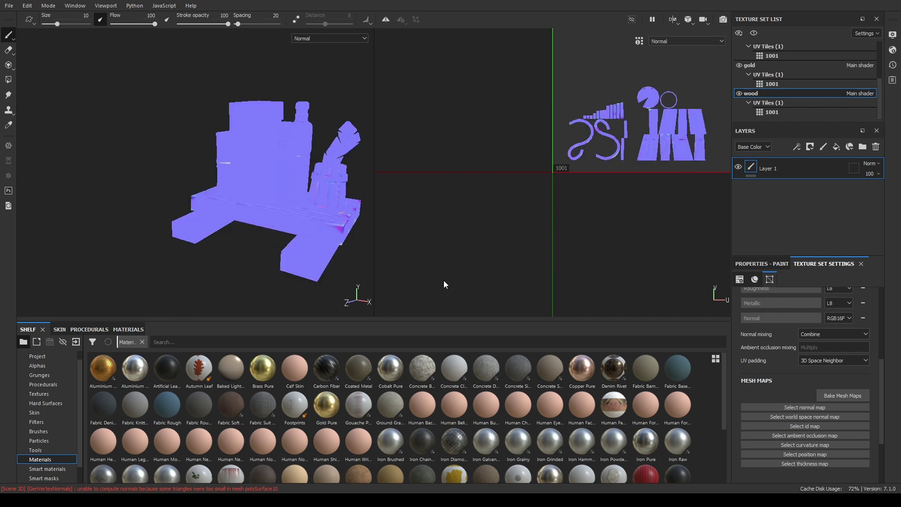
{"action": "key", "text": "m"}
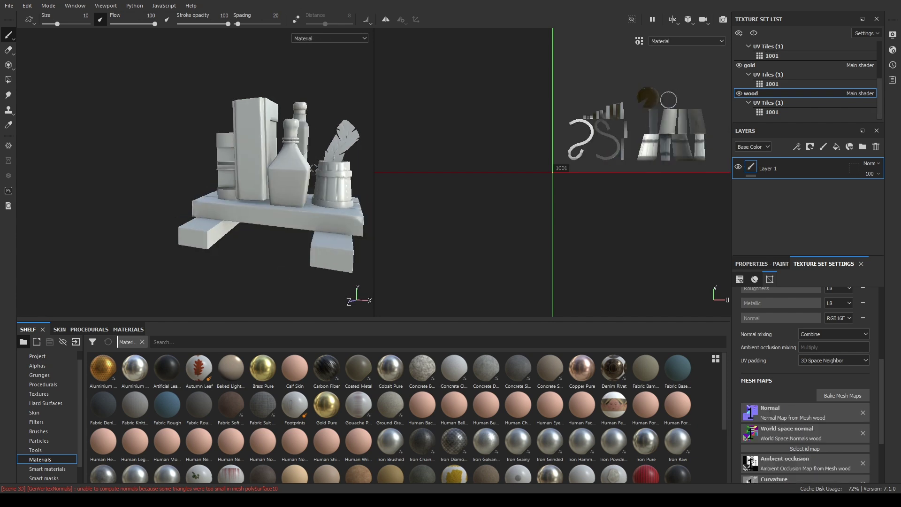
{"action": "scroll", "coordinate": [326, 220], "scroll_direction": "up", "scroll_amount": 5}
{"action": "left_click_drag", "start_coordinate": [326, 219], "coordinate": [263, 301], "text": "alt"}
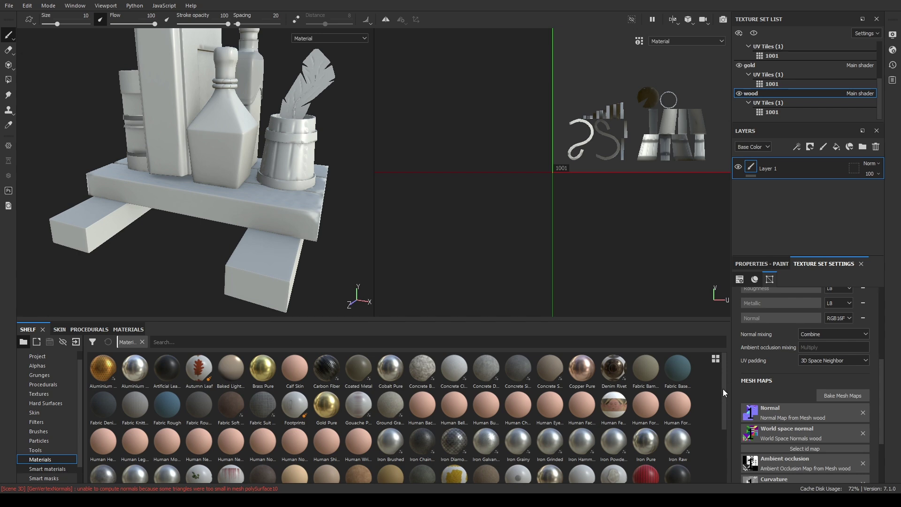
Browse the smart materials library and drag a material into the layer stack
{"action": "left_click", "coordinate": [47, 468]}
{"action": "scroll", "coordinate": [688, 372], "scroll_direction": "down", "scroll_amount": 5}
{"action": "left_click_drag", "start_coordinate": [167, 465], "coordinate": [778, 169]}
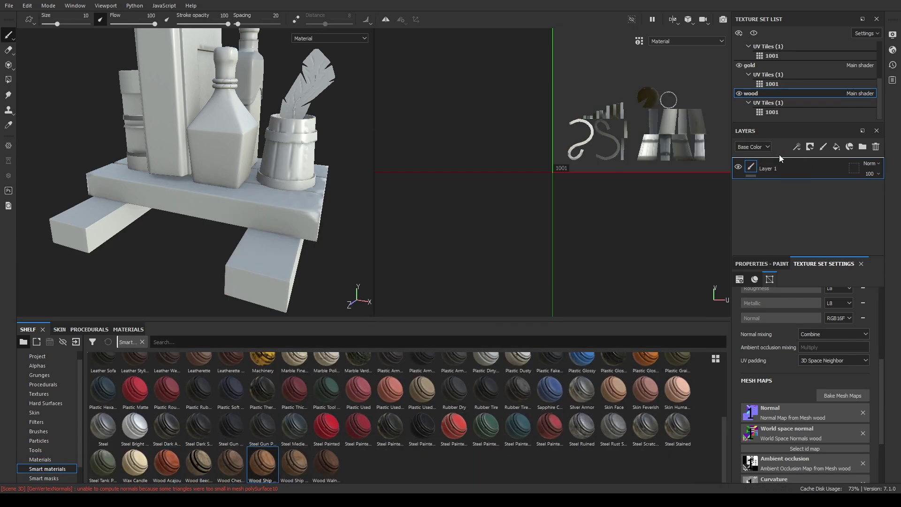
Test a black mask on the wood layer, then apply Wood Chest Stylized to the wood and mug
{"action": "scroll", "coordinate": [564, 272], "scroll_direction": "up", "scroll_amount": 3}
{"action": "scroll", "coordinate": [571, 257], "scroll_direction": "down", "scroll_amount": 1}
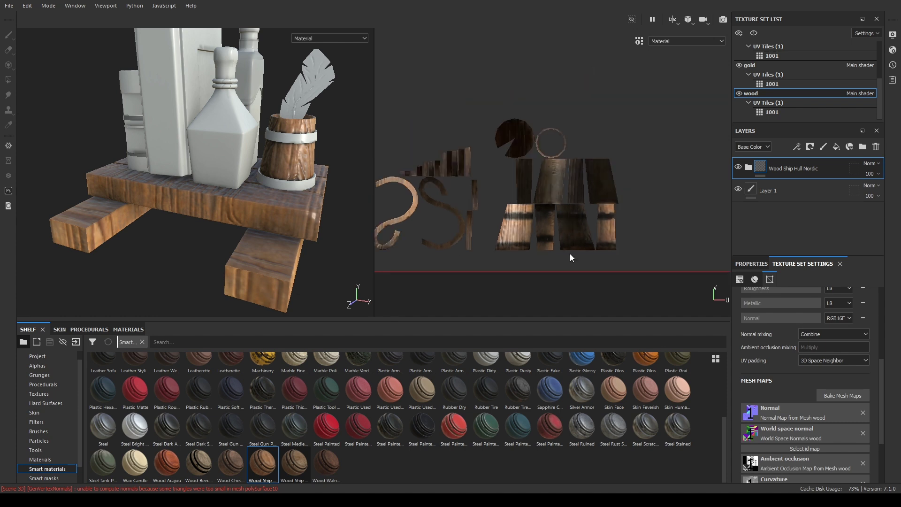
{"action": "left_click", "coordinate": [810, 146]}
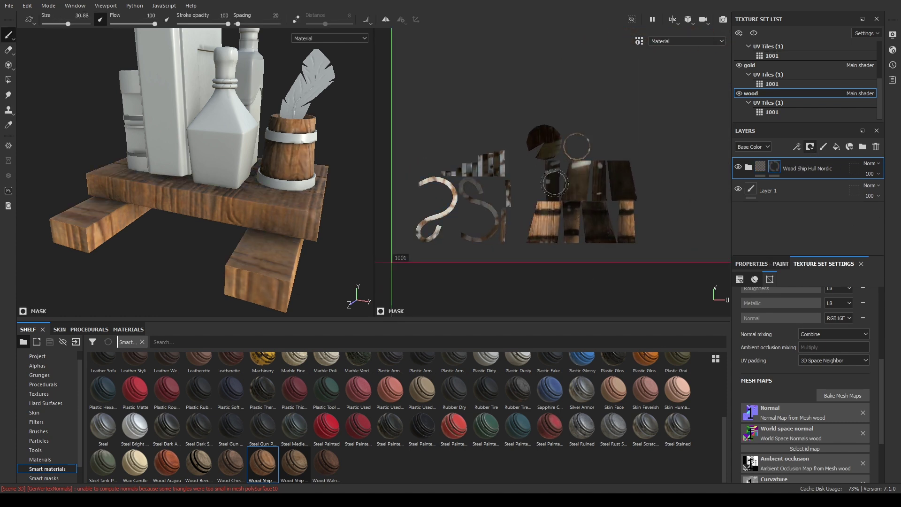
{"action": "key", "text": "bracketright"}
{"action": "key", "text": "bracketright"}
{"action": "key", "text": "bracketright"}
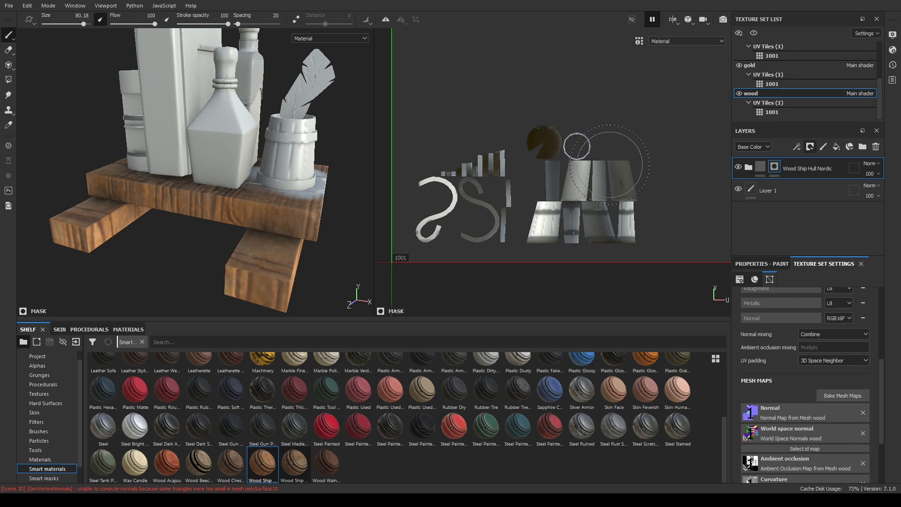
{"action": "left_click", "coordinate": [797, 147]}
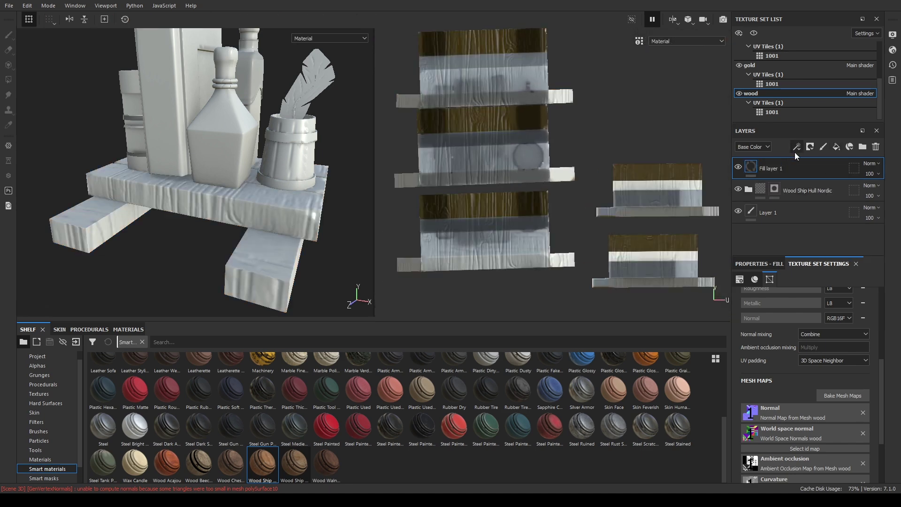
{"action": "key", "text": "ctrl+z"}
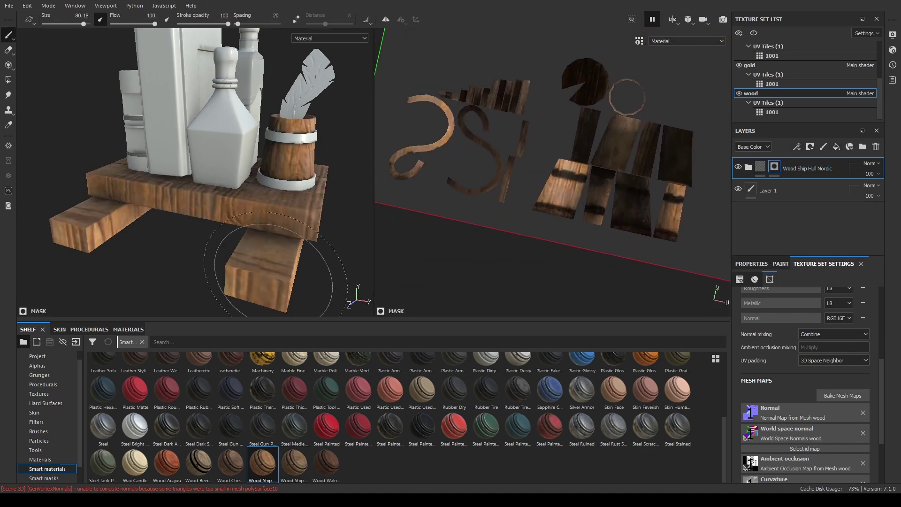
{"action": "left_click_drag", "start_coordinate": [230, 463], "coordinate": [291, 161]}
{"action": "mouse_move", "coordinate": [326, 463]}
{"action": "left_mouse_down"}
{"action": "mouse_move", "coordinate": [298, 157]}
{"action": "mouse_move", "coordinate": [308, 268]}
{"action": "left_mouse_up"}
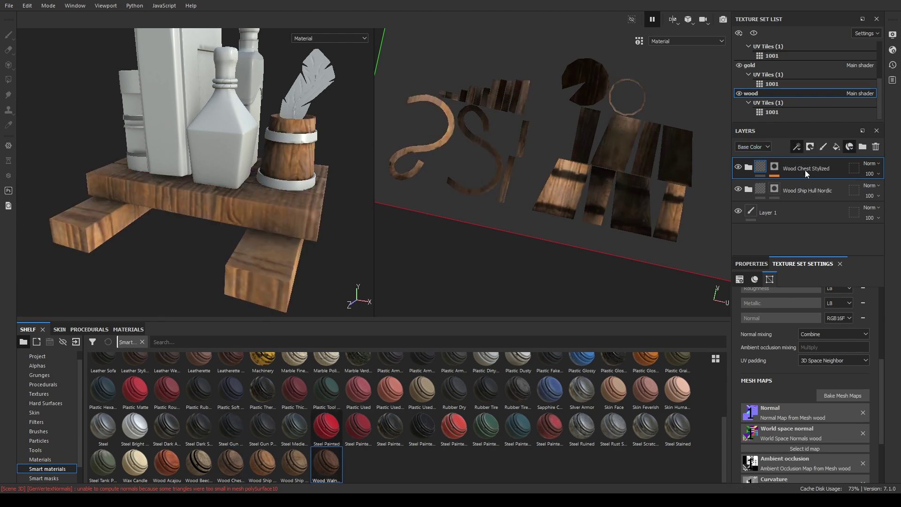
Add a black-masked Fabric Flannel Tartan layer above Gold Armor on the gold set
{"action": "left_click", "coordinate": [738, 167]}
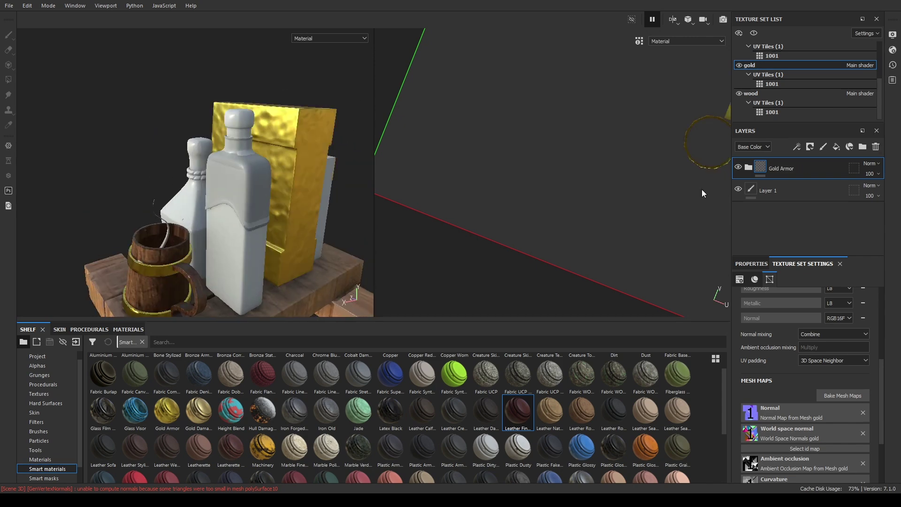
{"action": "left_click_drag", "start_coordinate": [785, 174], "coordinate": [789, 171]}
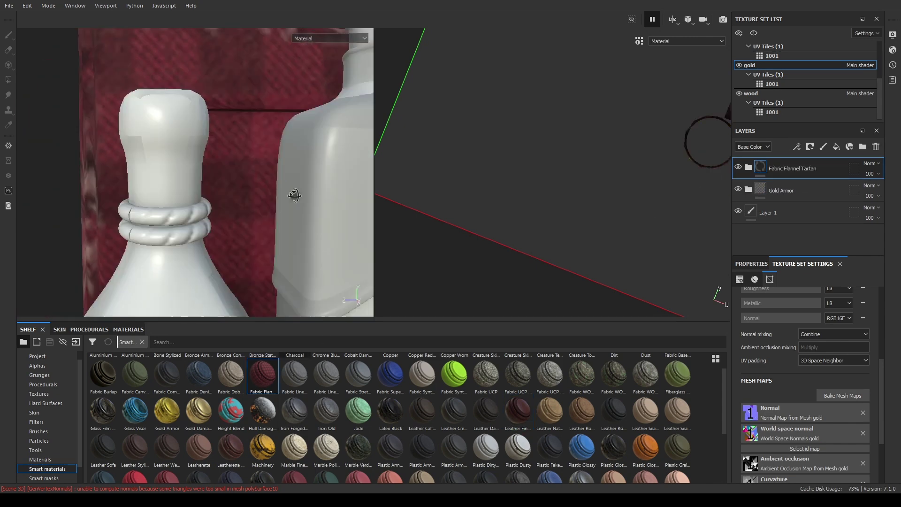
{"action": "left_click_drag", "start_coordinate": [242, 191], "coordinate": [262, 199], "text": "alt"}
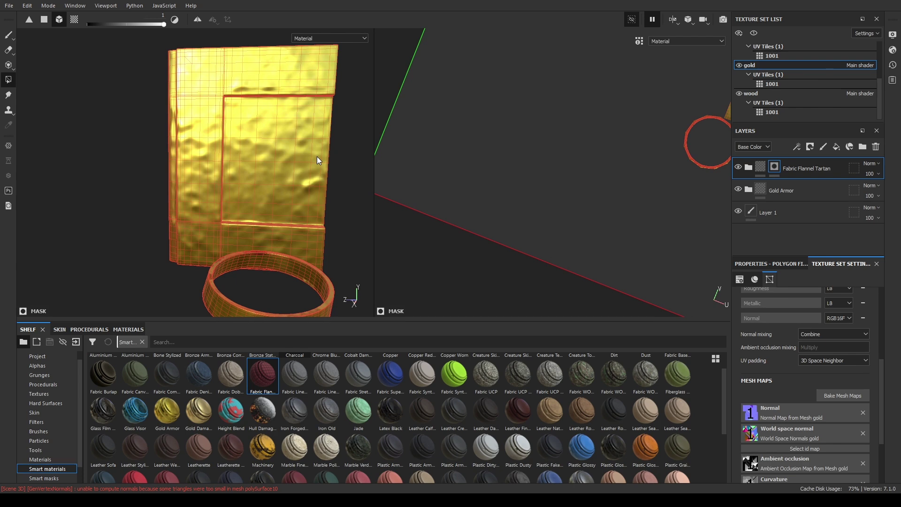
{"action": "key", "text": "2"}
Frame the book's UV islands and 3D view to reach the inner cover panel
{"action": "mouse_move", "coordinate": [332, 221]}
{"action": "left_mouse_down", "text": "alt"}
{"action": "mouse_move", "coordinate": [342, 105]}
{"action": "mouse_move", "coordinate": [284, 122]}
{"action": "mouse_move", "coordinate": [312, 166]}
{"action": "mouse_move", "coordinate": [135, 94]}
{"action": "mouse_move", "coordinate": [244, 100]}
{"action": "left_mouse_up", "text": "alt"}
{"action": "left_click_drag", "start_coordinate": [330, 102], "coordinate": [342, 126], "text": "alt"}
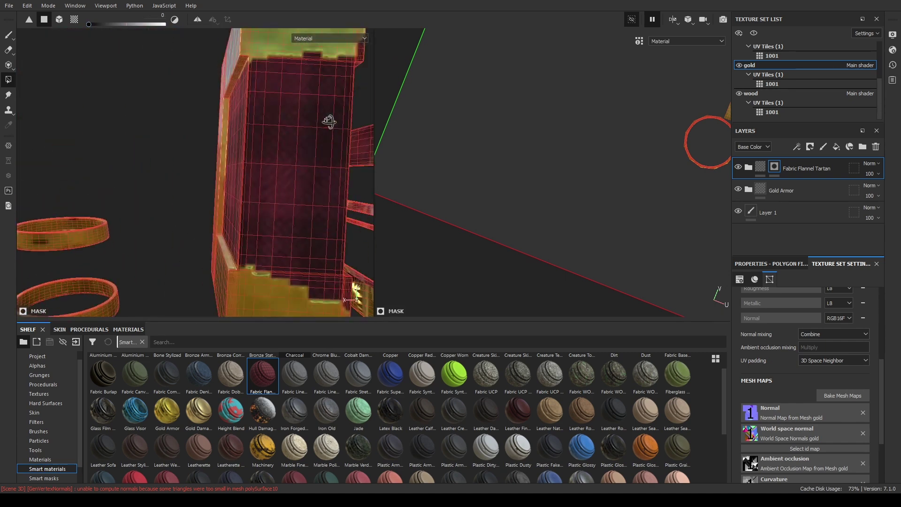
{"action": "mouse_move", "coordinate": [606, 211]}
{"action": "right_mouse_down", "text": "alt"}
{"action": "mouse_move", "coordinate": [558, 281]}
{"action": "mouse_move", "coordinate": [440, 171]}
{"action": "right_mouse_up", "text": "alt"}
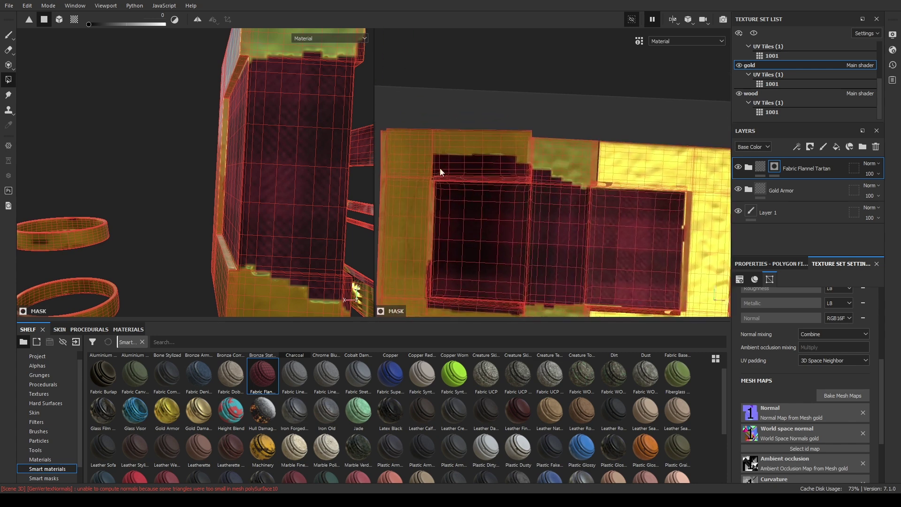
{"action": "right_click_drag", "start_coordinate": [626, 189], "coordinate": [472, 235], "text": "alt"}
{"action": "right_click_drag", "start_coordinate": [573, 254], "coordinate": [526, 245], "text": "alt"}
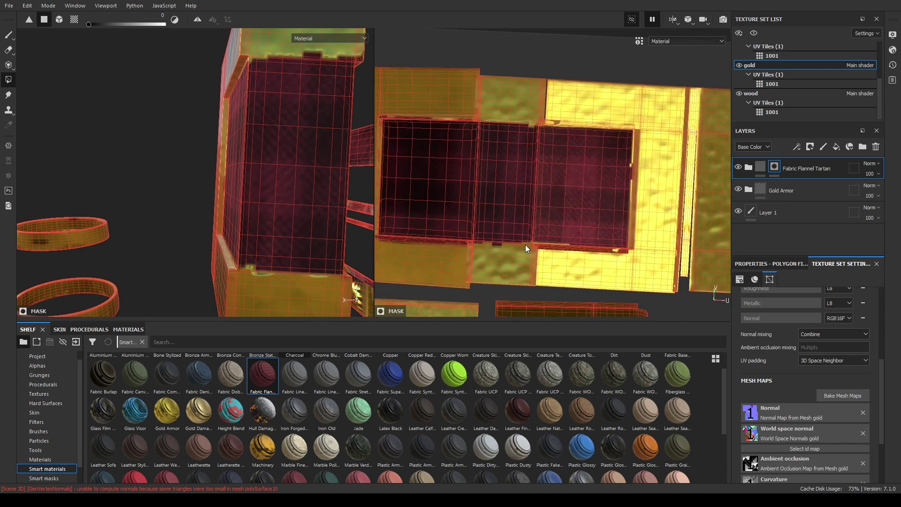
{"action": "mouse_move", "coordinate": [357, 197]}
{"action": "right_mouse_down", "text": "alt"}
{"action": "mouse_move", "coordinate": [326, 213]}
{"action": "mouse_move", "coordinate": [336, 239]}
{"action": "right_mouse_up", "text": "alt"}
{"action": "left_click_drag", "start_coordinate": [337, 239], "coordinate": [362, 245], "text": "alt"}
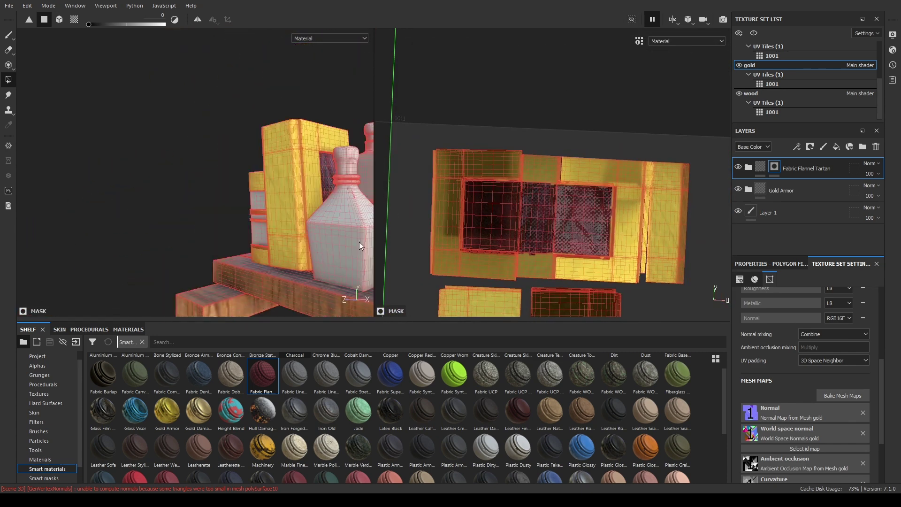
{"action": "right_click_drag", "start_coordinate": [362, 245], "coordinate": [292, 212], "text": "alt"}
Add paint layer Layer 2 above the tartan and frame the gold frame with the brush
{"action": "left_click", "coordinate": [39, 394]}
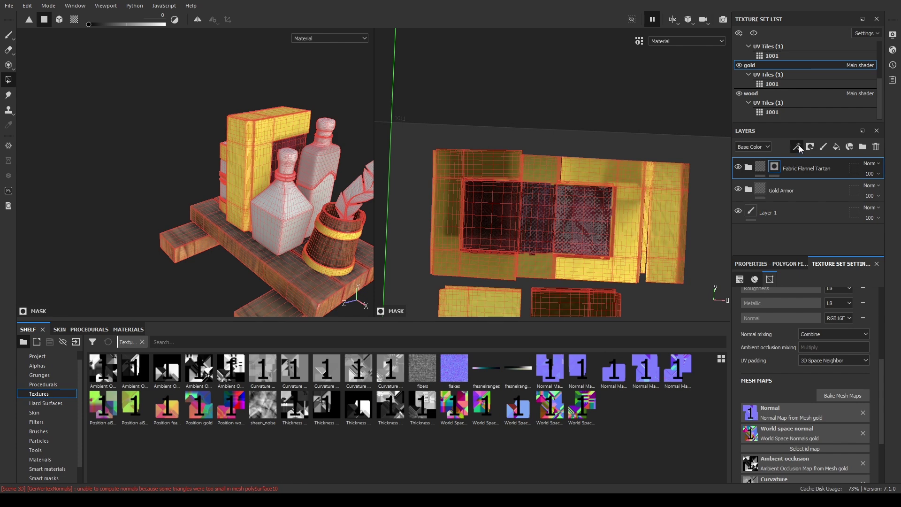
{"action": "left_click", "coordinate": [798, 146]}
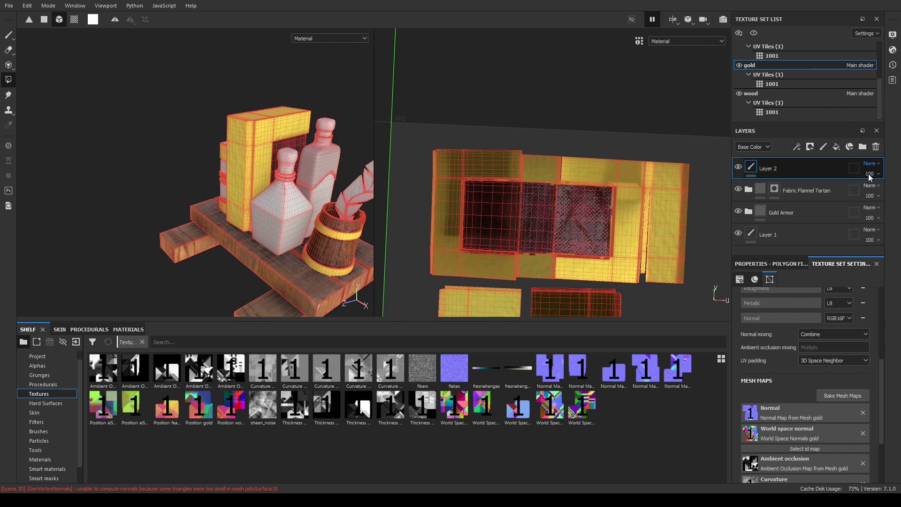
{"action": "right_click_drag", "start_coordinate": [282, 215], "coordinate": [308, 195], "text": "alt"}
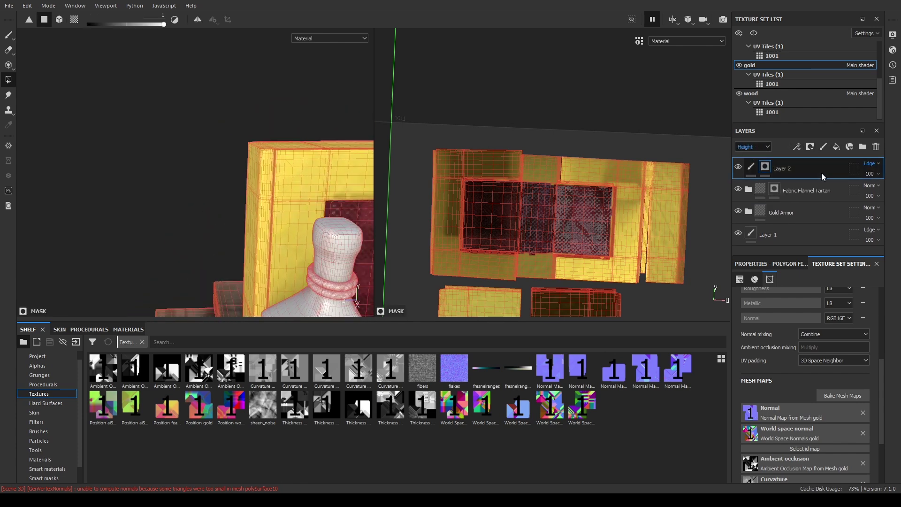
{"action": "left_click", "coordinate": [8, 35]}
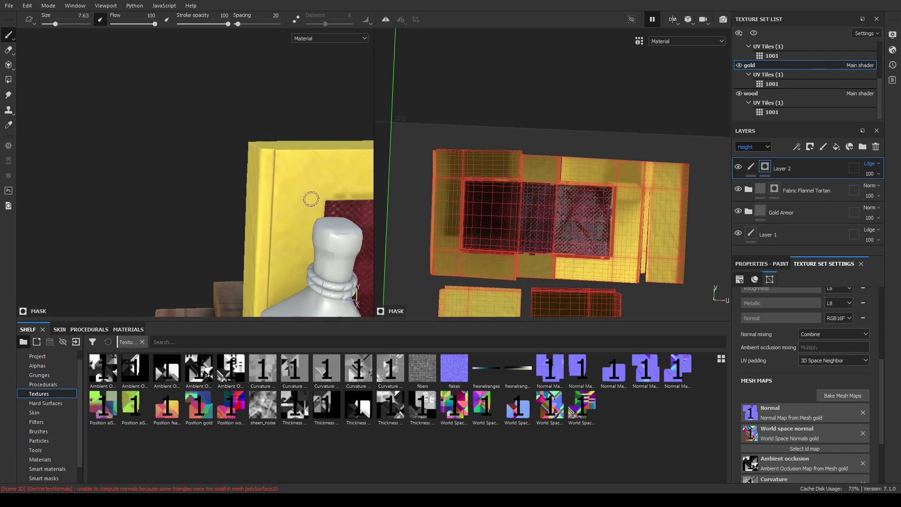
{"action": "left_click_drag", "start_coordinate": [311, 199], "coordinate": [287, 221], "text": "alt"}
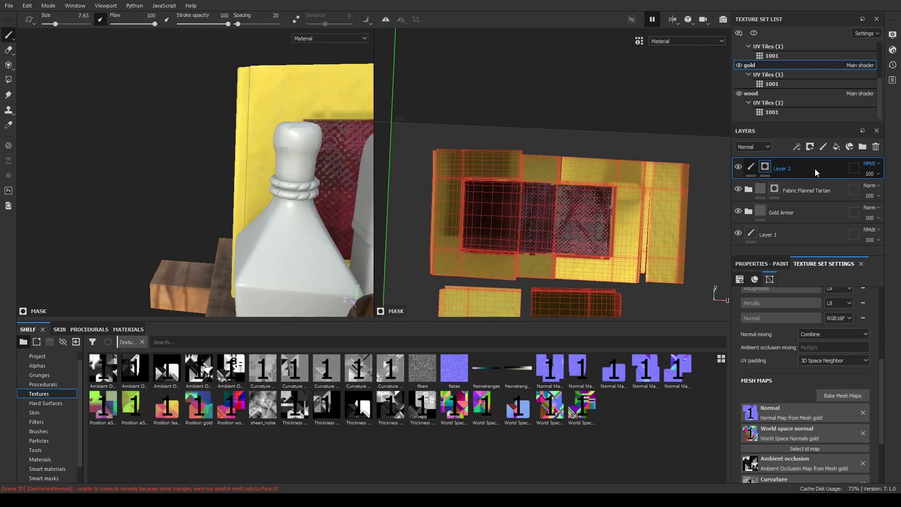
{"action": "left_click", "coordinate": [789, 190]}
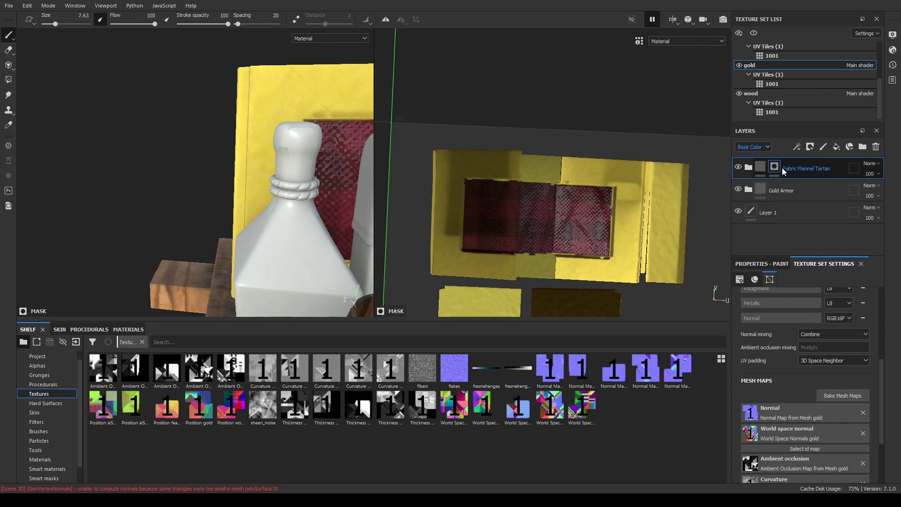
{"action": "key", "text": "f"}
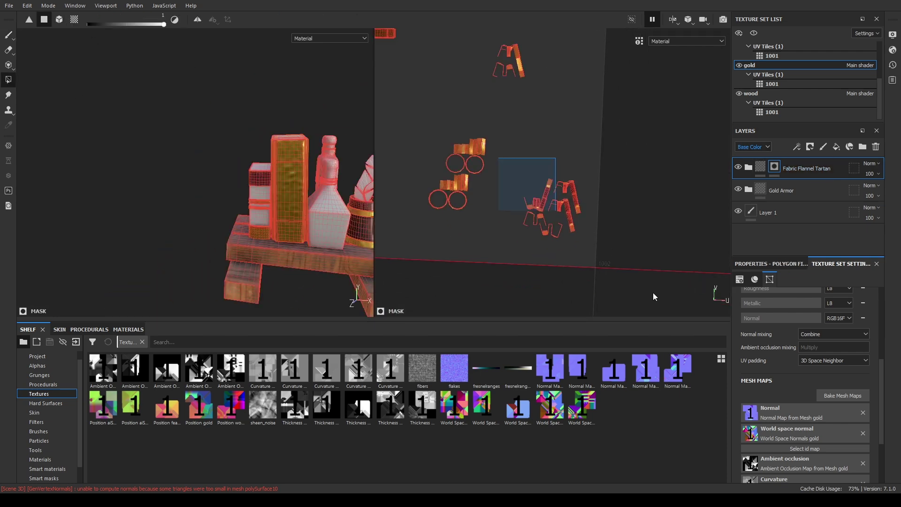
{"action": "key", "text": "f"}
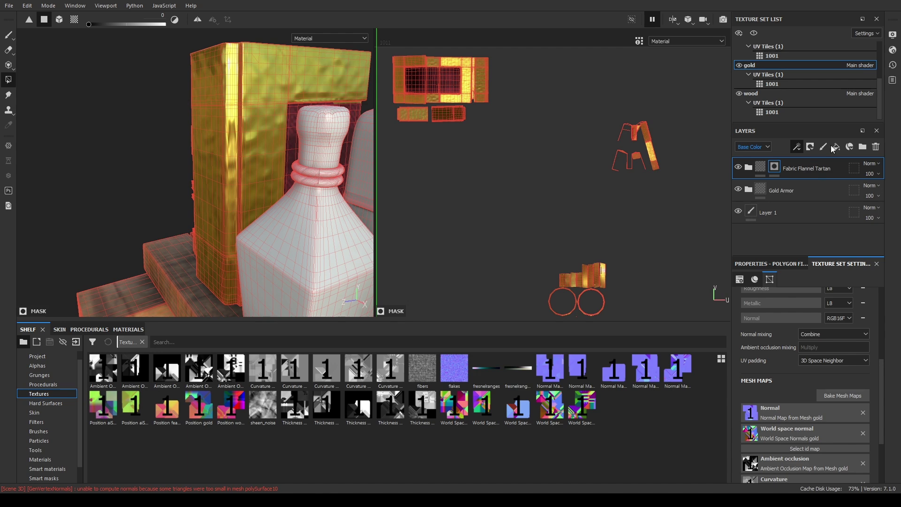
Paint sunken dimples along the gold frame at brush height about -0.4, then enable colour
{"action": "key", "text": "1"}
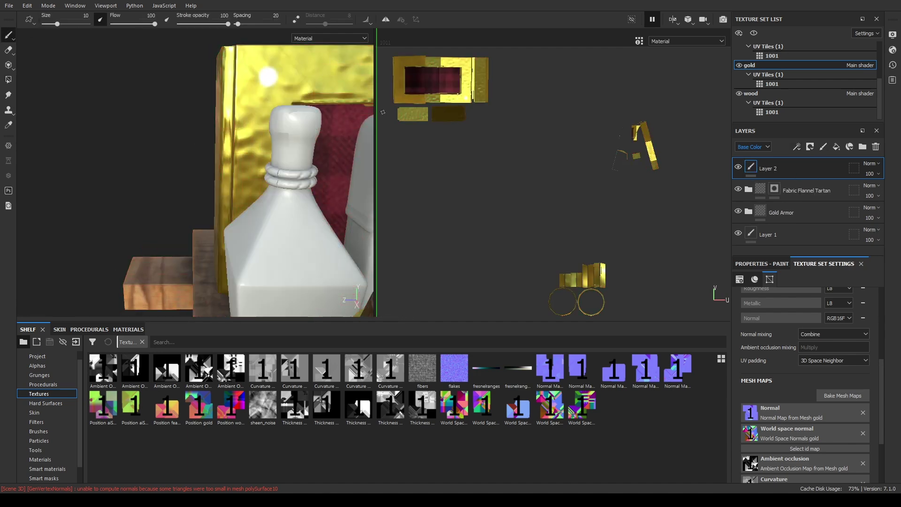
{"action": "scroll", "coordinate": [808, 403], "scroll_direction": "down", "scroll_amount": 3}
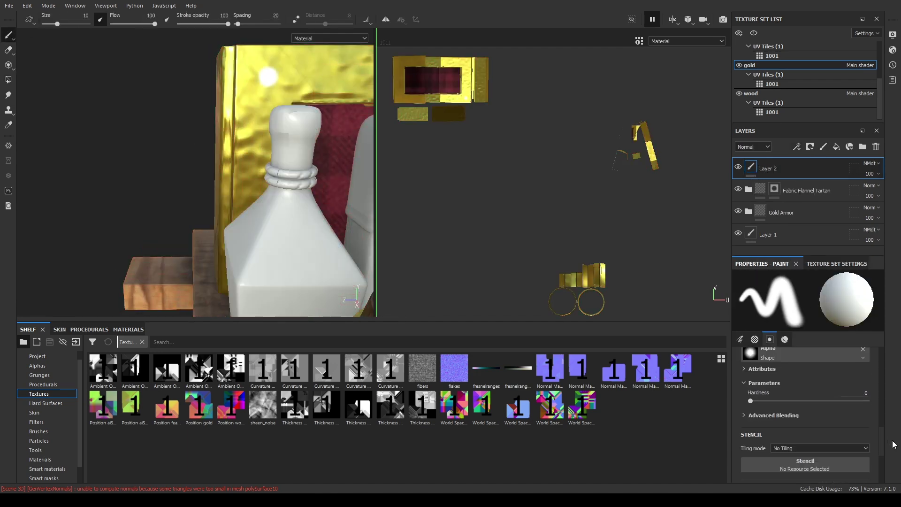
{"action": "scroll", "coordinate": [792, 425], "scroll_direction": "down", "scroll_amount": 2}
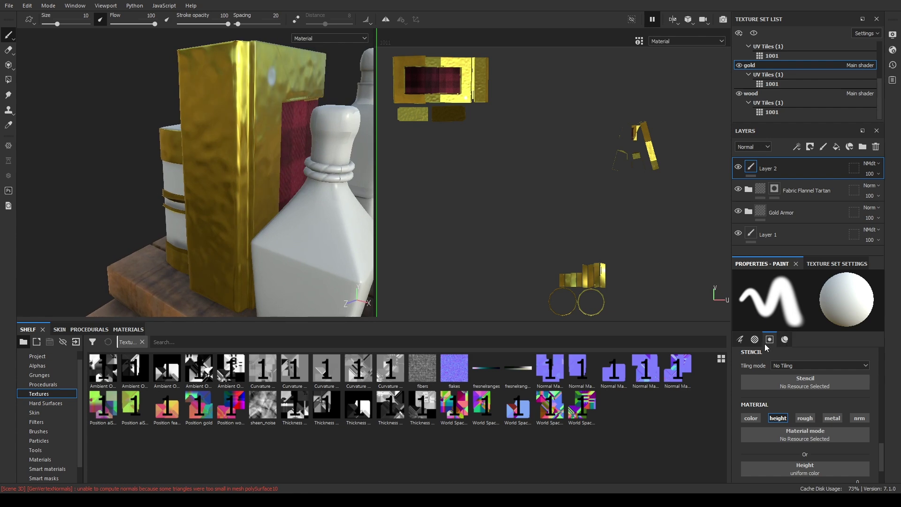
{"action": "scroll", "coordinate": [883, 345], "scroll_direction": "down", "scroll_amount": 2}
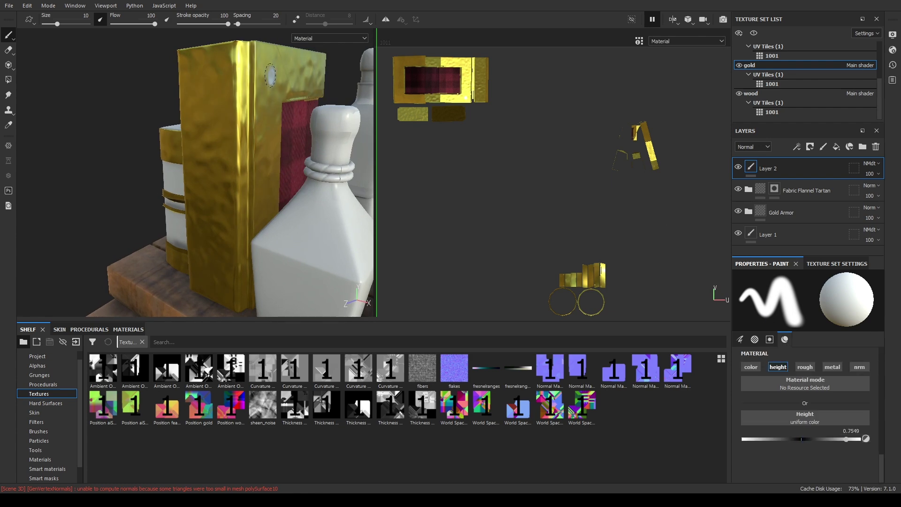
{"action": "left_click_drag", "start_coordinate": [822, 439], "coordinate": [777, 439]}
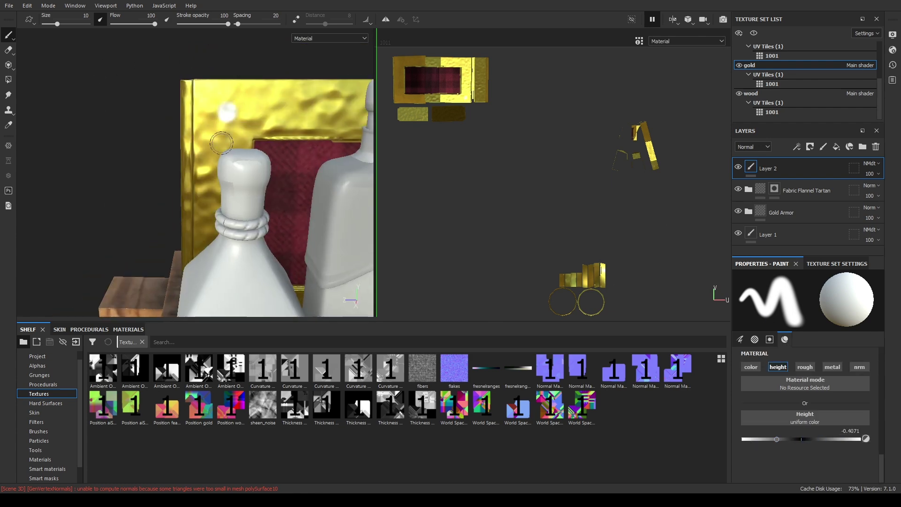
{"action": "mouse_move", "coordinate": [282, 141]}
{"action": "left_mouse_down", "text": "alt"}
{"action": "mouse_move", "coordinate": [157, 117]}
{"action": "mouse_move", "coordinate": [282, 126]}
{"action": "left_mouse_up", "text": "alt"}
{"action": "scroll", "coordinate": [423, 75], "scroll_direction": "up", "scroll_amount": 3}
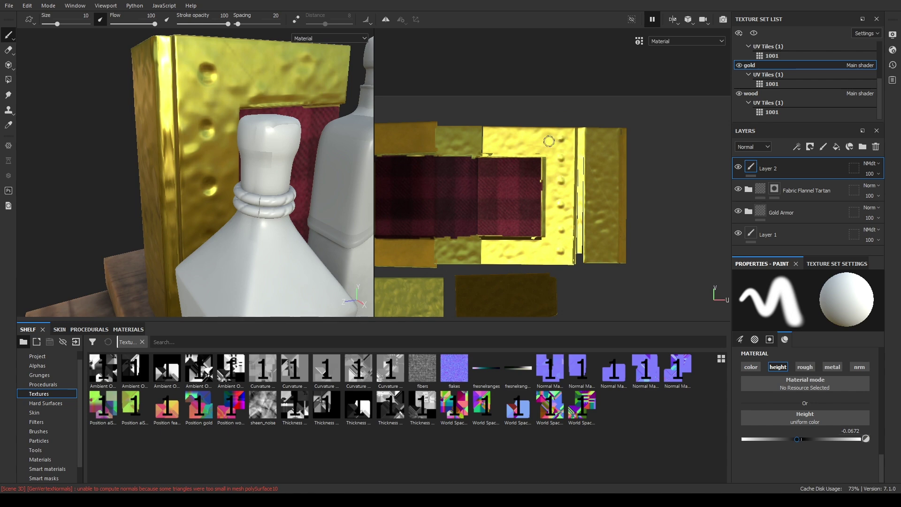
{"action": "left_click", "coordinate": [572, 197]}
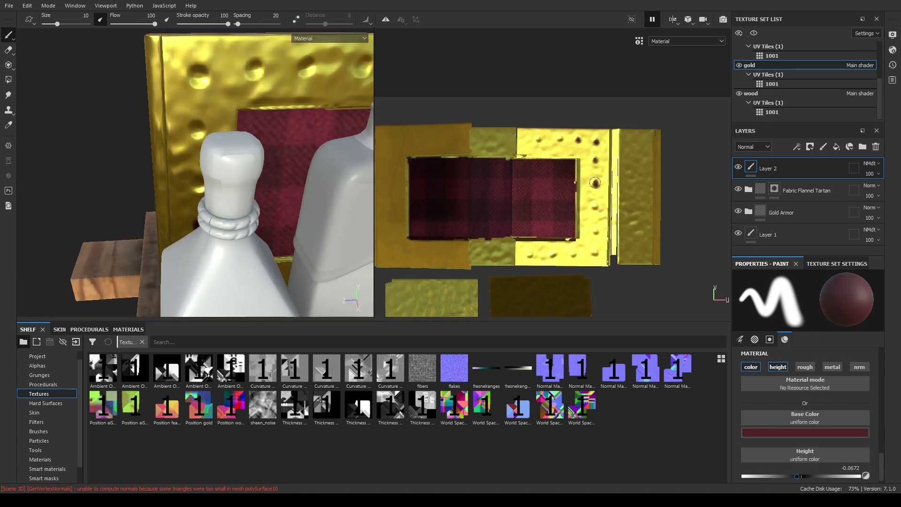
Add a second Fabric Flannel Tartan layer and polygon-fill the right-hand UV strip
{"action": "key", "text": "f"}
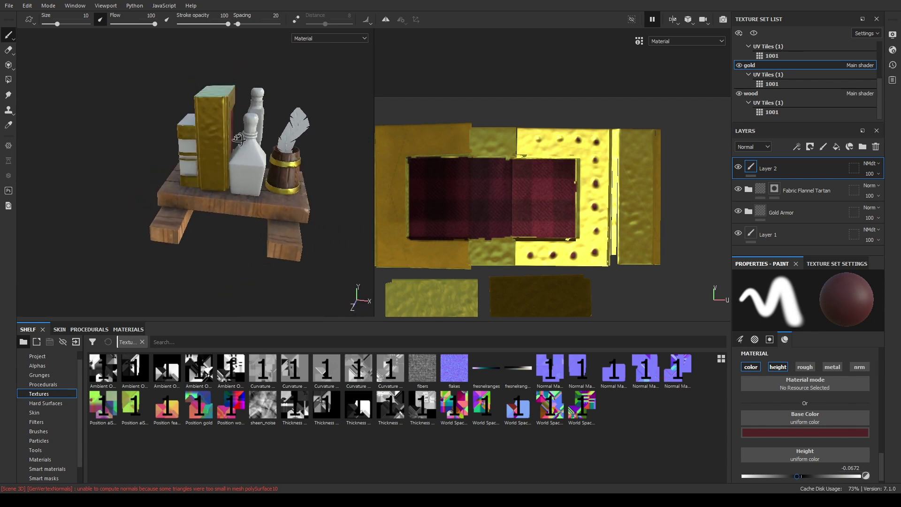
{"action": "left_click", "coordinate": [8, 80]}
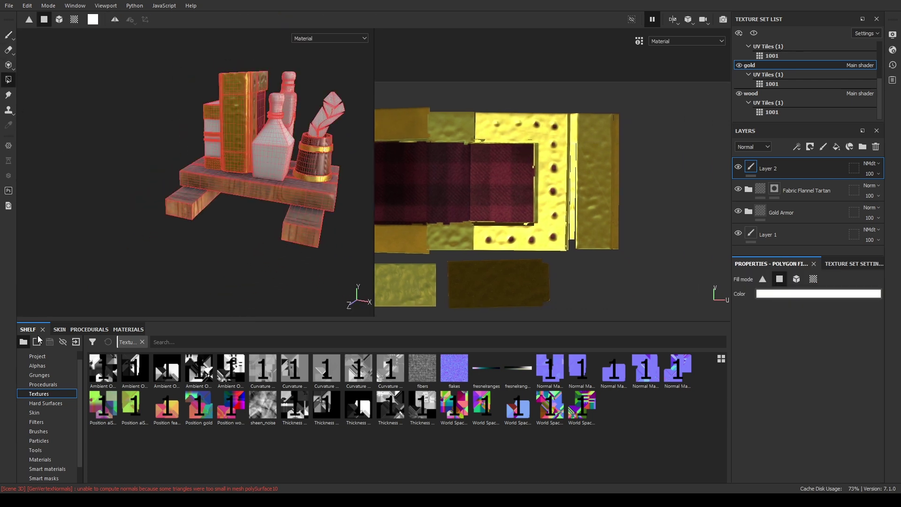
{"action": "left_click", "coordinate": [47, 469]}
{"action": "left_click_drag", "start_coordinate": [262, 407], "coordinate": [724, 192]}
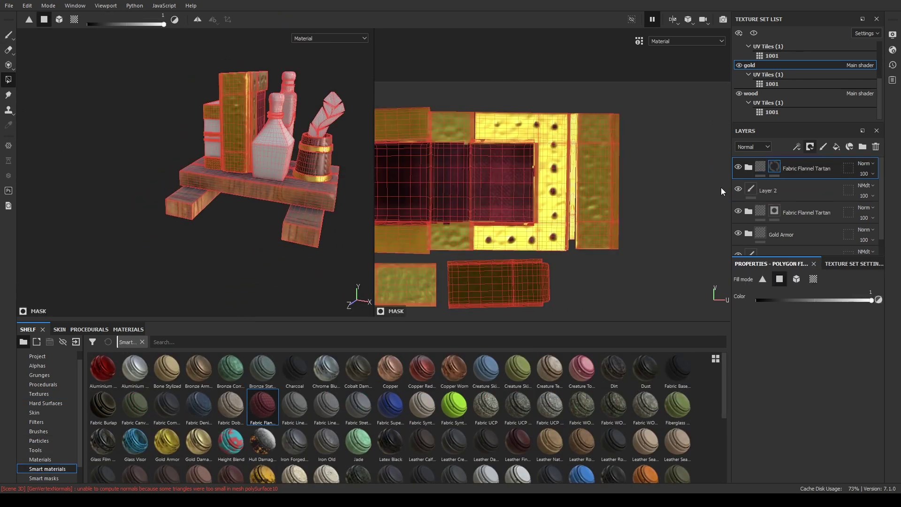
{"action": "left_click", "coordinate": [596, 183]}
{"action": "mouse_move", "coordinate": [280, 97]}
{"action": "left_mouse_down", "text": "alt"}
{"action": "mouse_move", "coordinate": [141, 79]}
{"action": "mouse_move", "coordinate": [201, 82]}
{"action": "left_mouse_up", "text": "alt"}
Check Layer 2's polygon fill settings, reframe the book and reselect the top tartan layer
{"action": "left_click", "coordinate": [770, 190]}
{"action": "left_click", "coordinate": [843, 263]}
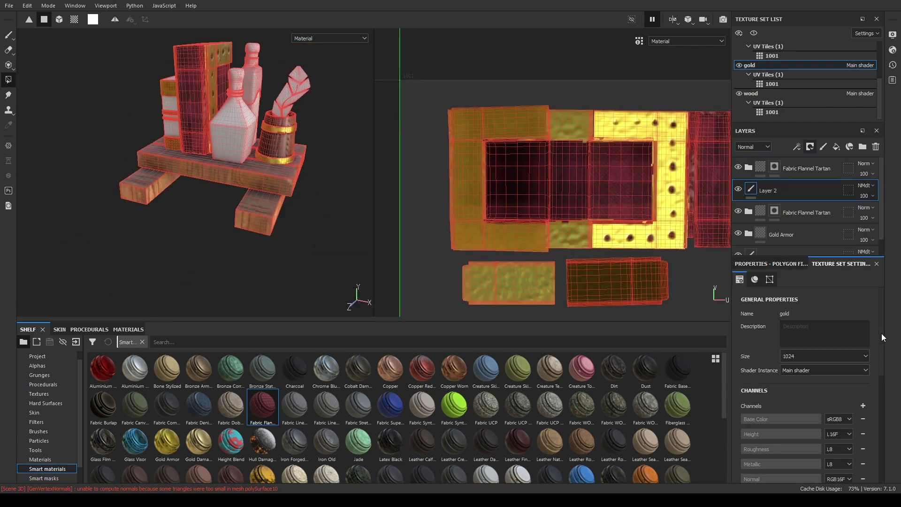
{"action": "left_click", "coordinate": [770, 263]}
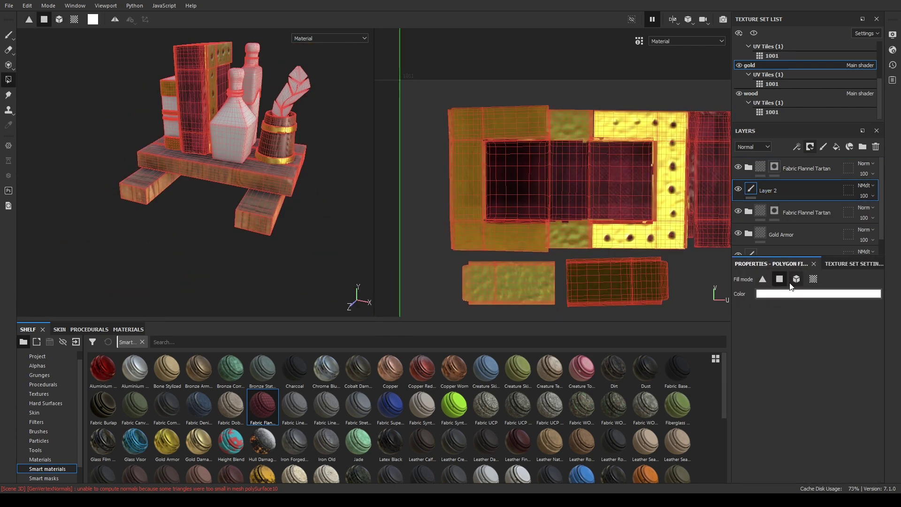
{"action": "key", "text": "1"}
{"action": "key", "text": "f"}
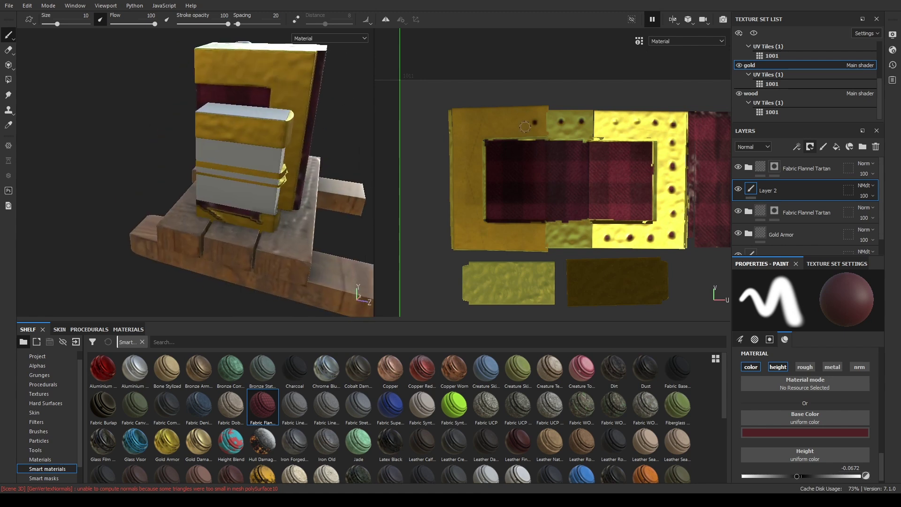
{"action": "key", "text": "f"}
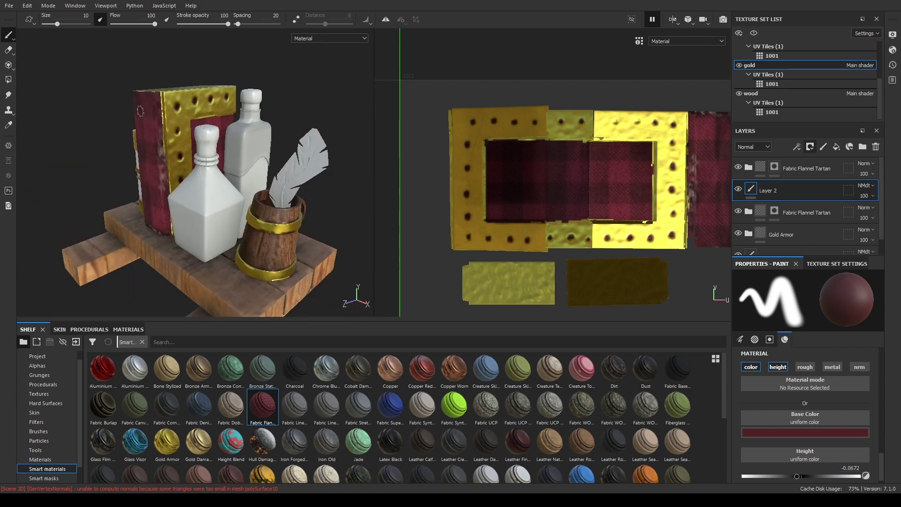
{"action": "left_click", "coordinate": [812, 169]}
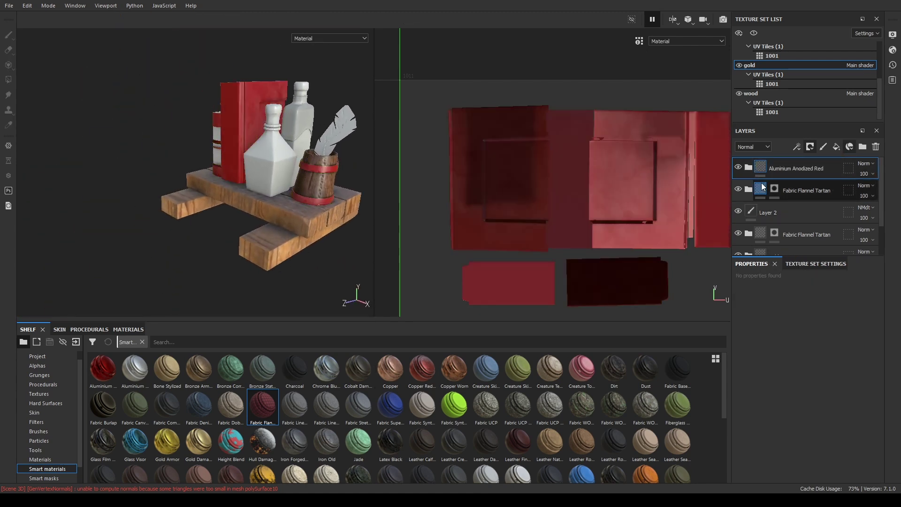
Add a black-masked Wood Ship Hull Nordic layer to the gold set covering the book's side
{"action": "scroll", "coordinate": [876, 170], "scroll_direction": "down", "scroll_amount": 3}
{"action": "scroll", "coordinate": [739, 177], "scroll_direction": "up", "scroll_amount": 3}
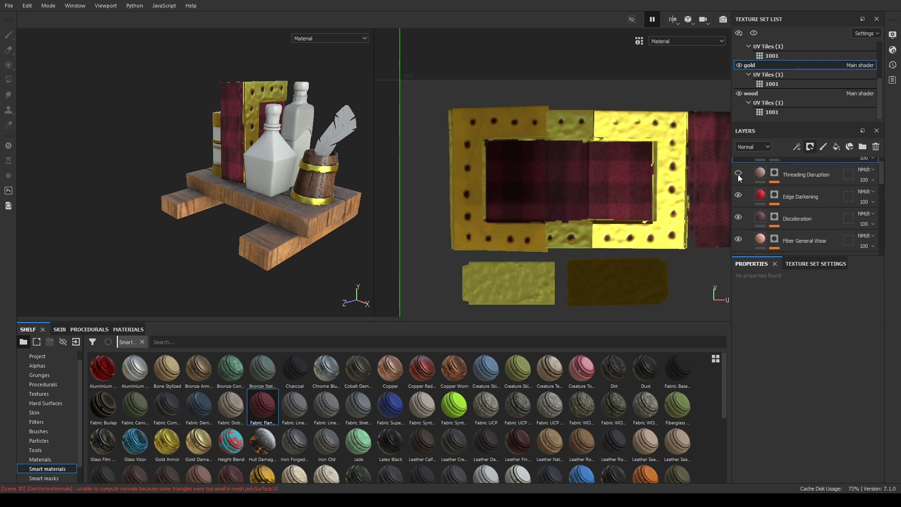
{"action": "scroll", "coordinate": [735, 244], "scroll_direction": "up", "scroll_amount": 3}
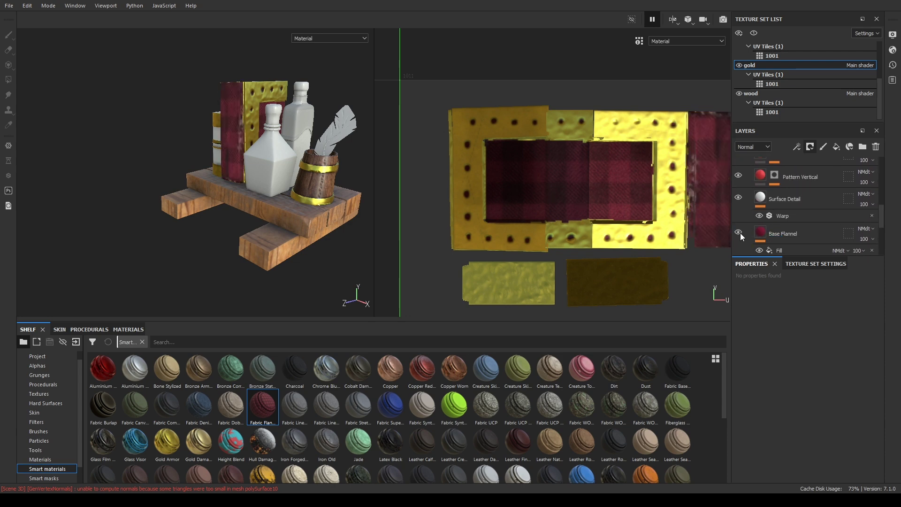
{"action": "scroll", "coordinate": [282, 422], "scroll_direction": "down", "scroll_amount": 5}
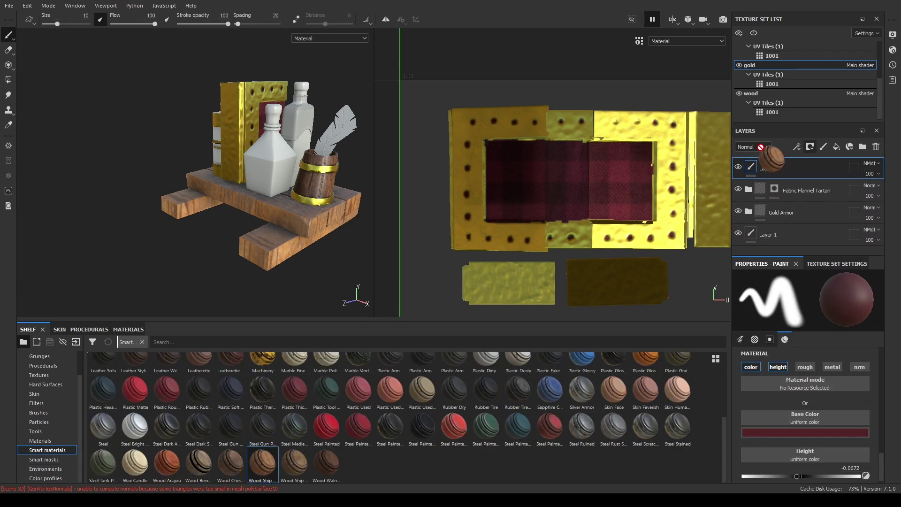
{"action": "left_click_drag", "start_coordinate": [263, 464], "coordinate": [588, 193]}
{"action": "left_click", "coordinate": [877, 231]}
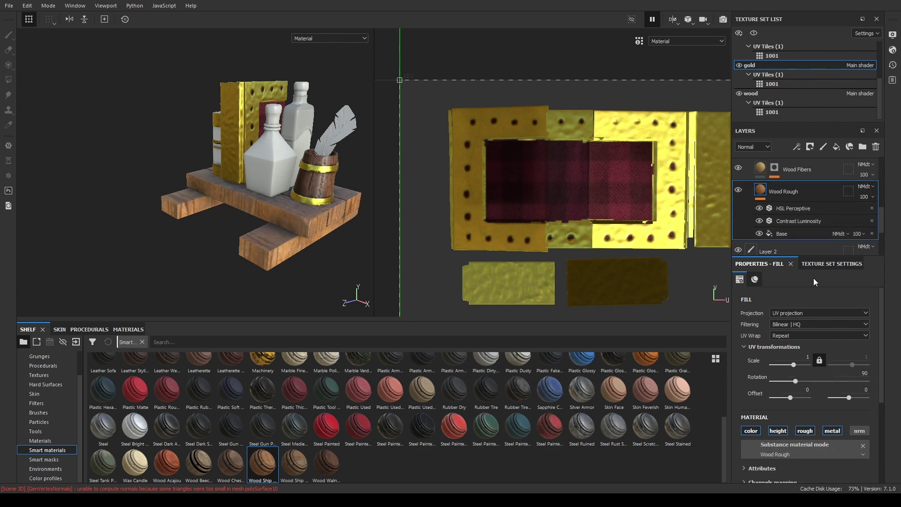
{"action": "scroll", "coordinate": [741, 280], "scroll_direction": "down", "scroll_amount": 3}
{"action": "left_click", "coordinate": [811, 147]}
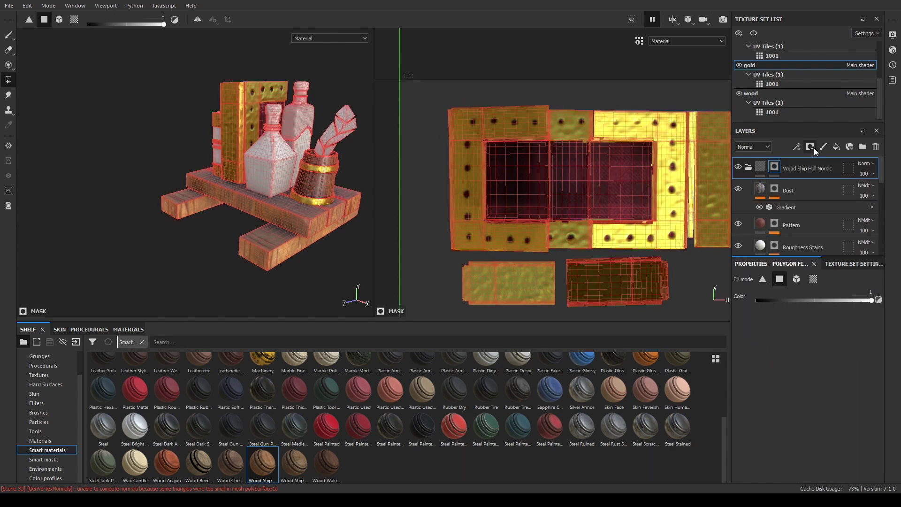
{"action": "middle_click_drag", "start_coordinate": [750, 158], "coordinate": [637, 176]}
{"action": "key", "text": "1"}
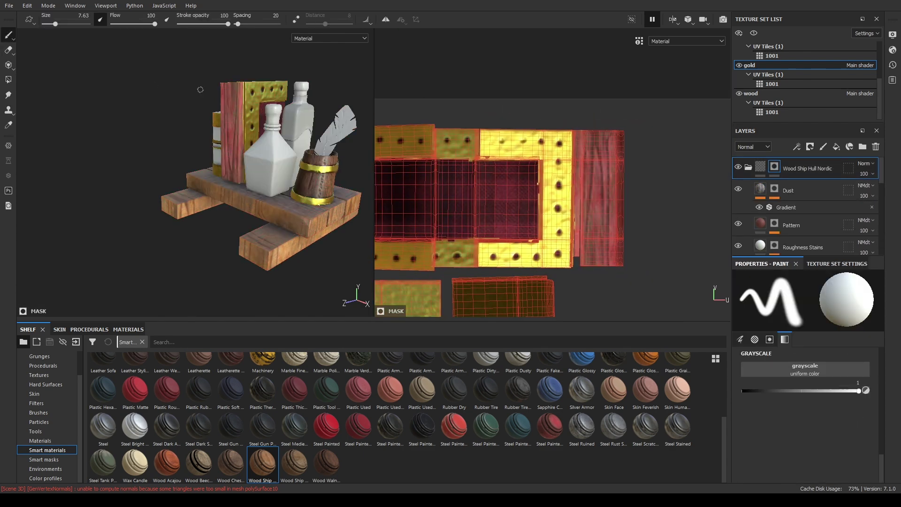
Make the feather texture set active
{"action": "mouse_move", "coordinate": [263, 169]}
{"action": "left_mouse_down", "text": "alt"}
{"action": "mouse_move", "coordinate": [233, 138]}
{"action": "mouse_move", "coordinate": [328, 161]}
{"action": "left_mouse_up", "text": "alt"}
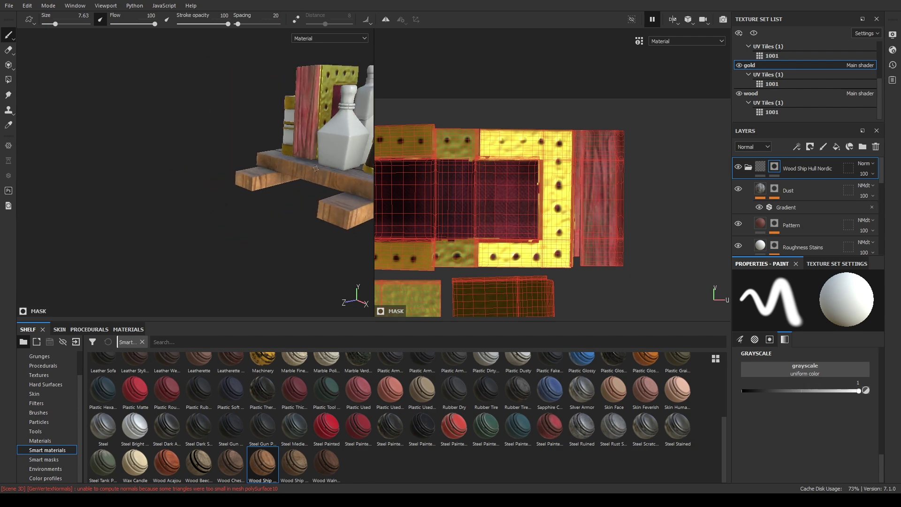
{"action": "scroll", "coordinate": [798, 71], "scroll_direction": "up", "scroll_amount": 3}
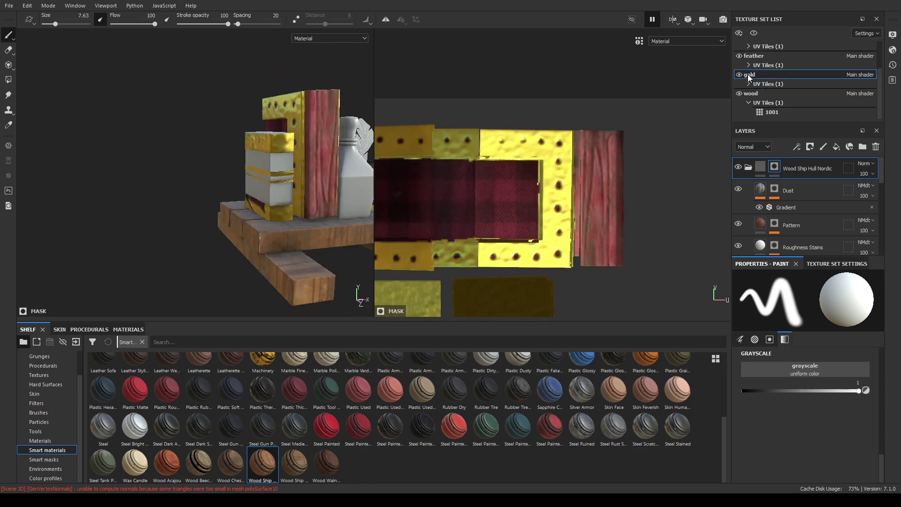
{"action": "left_click", "coordinate": [751, 77]}
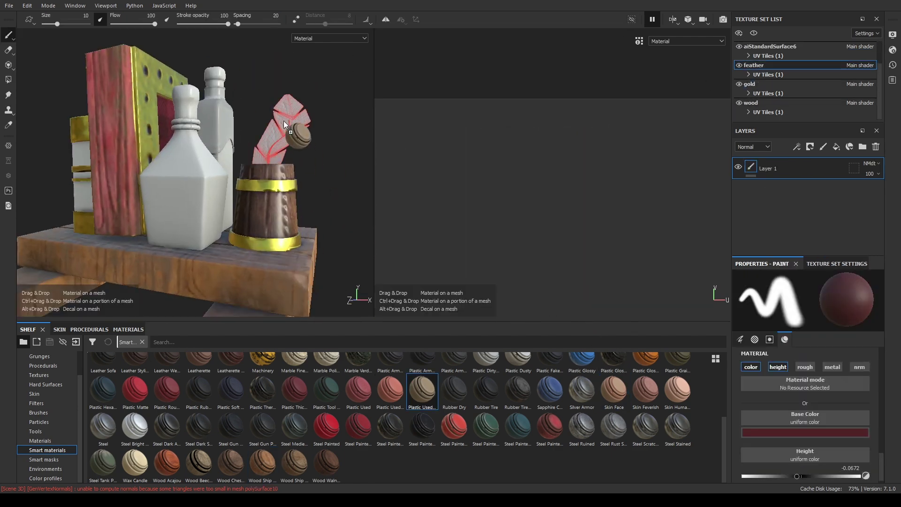
Apply the Wax Candle base material to the feather
{"action": "left_click", "coordinate": [40, 441]}
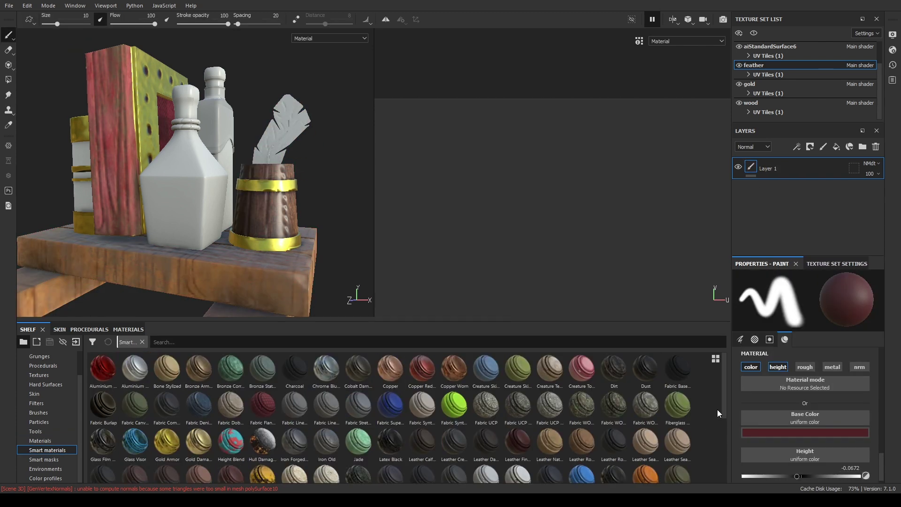
{"action": "scroll", "coordinate": [717, 413], "scroll_direction": "down", "scroll_amount": 5}
{"action": "left_click_drag", "start_coordinate": [135, 463], "coordinate": [299, 141]}
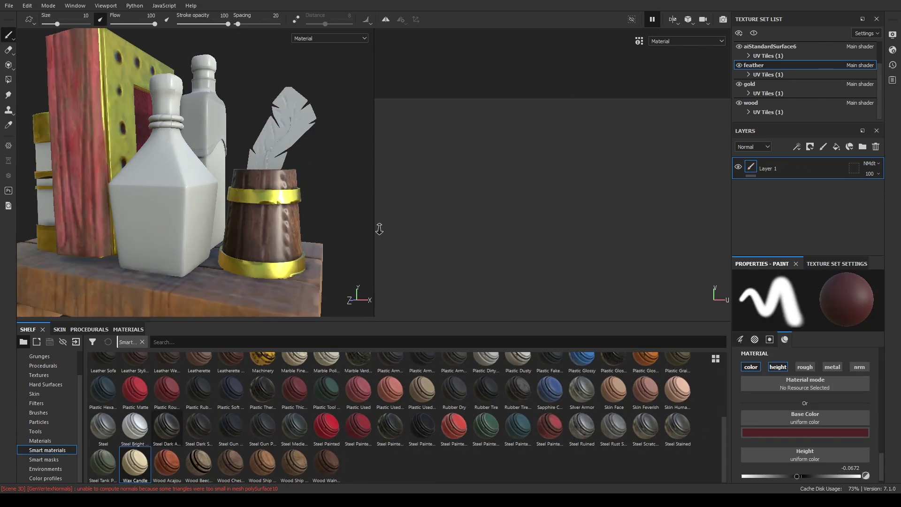
Apply the Leather Fine Aged smart material to the aiStandardSurface6 tall bottle
{"action": "left_click", "coordinate": [740, 48]}
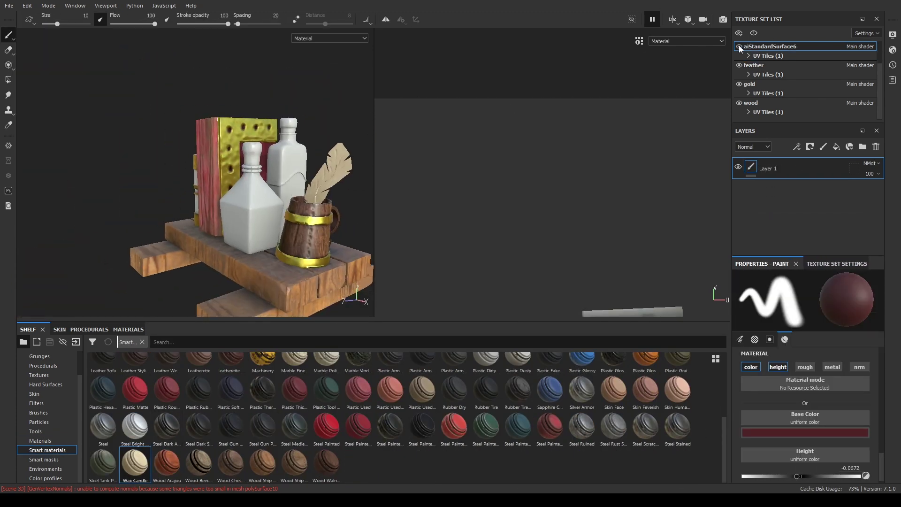
{"action": "scroll", "coordinate": [723, 382], "scroll_direction": "up", "scroll_amount": 3}
{"action": "left_click_drag", "start_coordinate": [518, 406], "coordinate": [742, 176]}
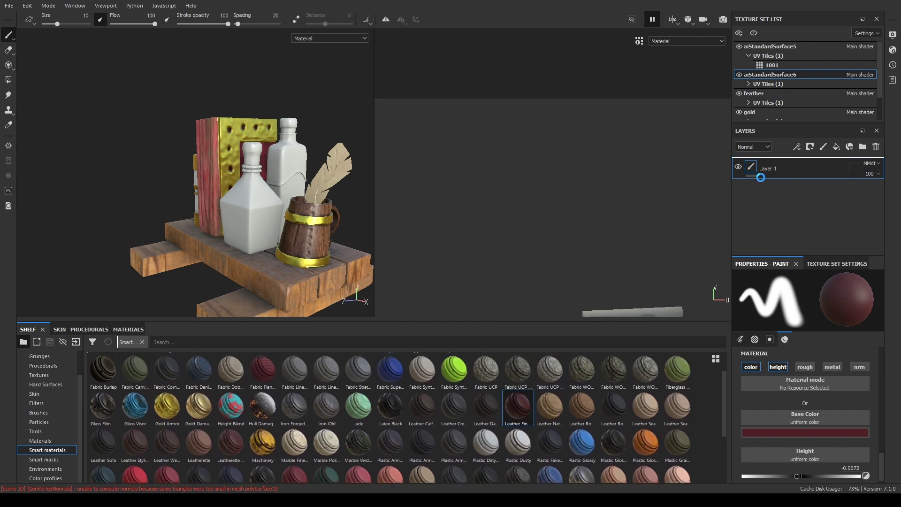
{"action": "scroll", "coordinate": [292, 139], "scroll_direction": "up", "scroll_amount": 5}
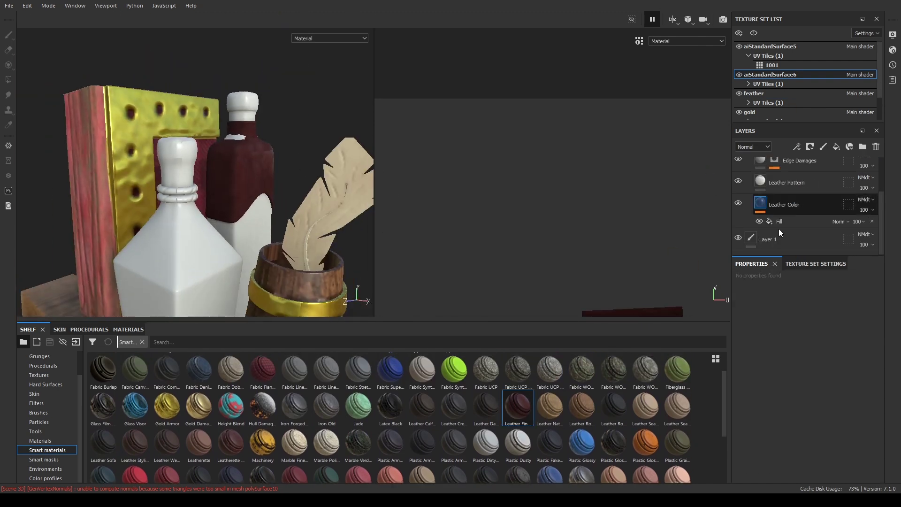
{"action": "left_click", "coordinate": [779, 221]}
{"action": "key", "text": "f"}
{"action": "key", "text": "ctrl+z"}
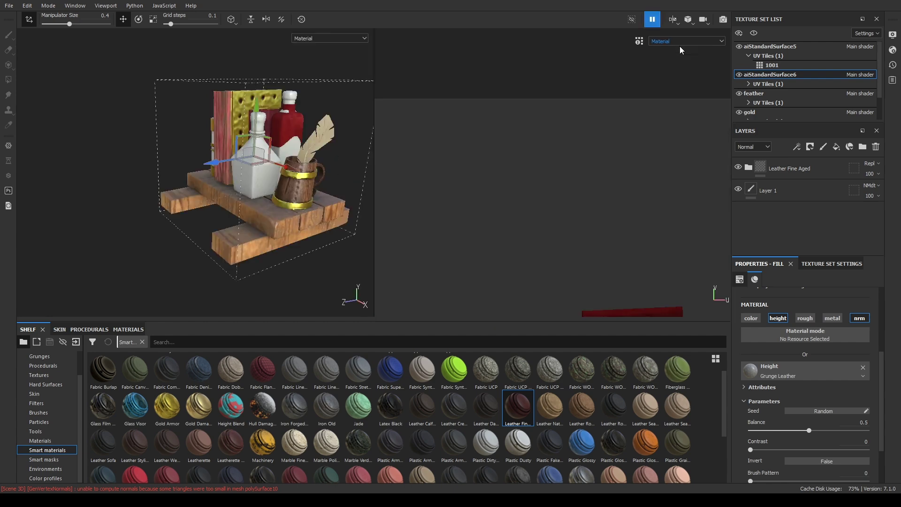
On aiStandardSurface5, try Steel Painted Scraped Green, Steel Gun and Machinery on the bottles
{"action": "left_click", "coordinate": [770, 46]}
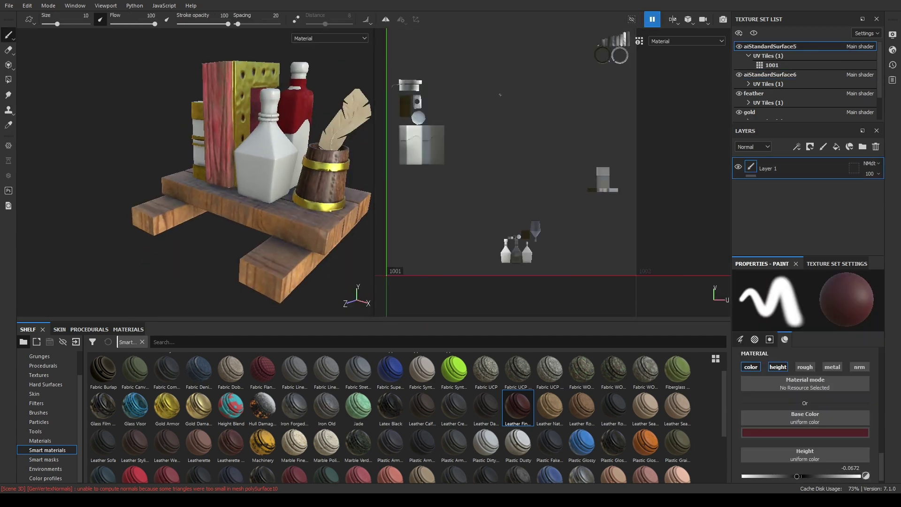
{"action": "scroll", "coordinate": [718, 450], "scroll_direction": "down", "scroll_amount": 3}
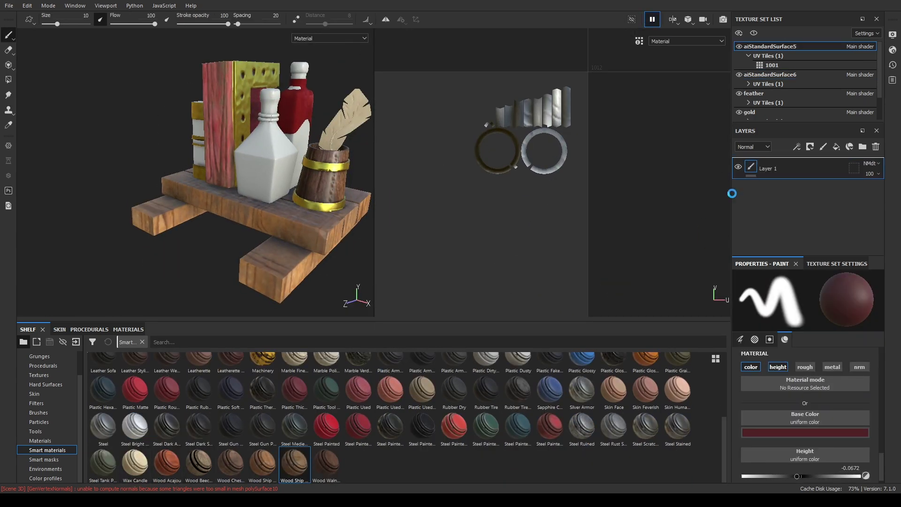
{"action": "scroll", "coordinate": [639, 179], "scroll_direction": "down", "scroll_amount": 5}
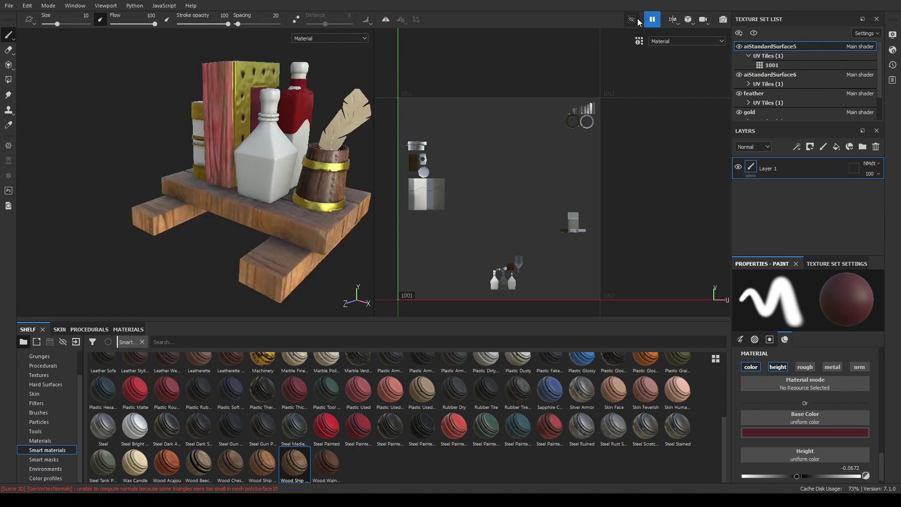
{"action": "scroll", "coordinate": [610, 234], "scroll_direction": "up", "scroll_amount": 5}
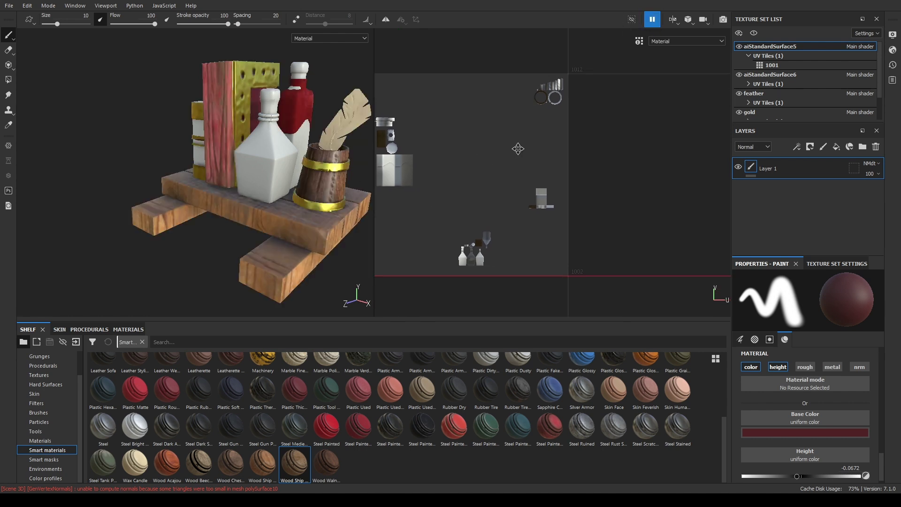
{"action": "left_click_drag", "start_coordinate": [486, 427], "coordinate": [536, 167]}
{"action": "scroll", "coordinate": [536, 167], "scroll_direction": "up", "scroll_amount": 3}
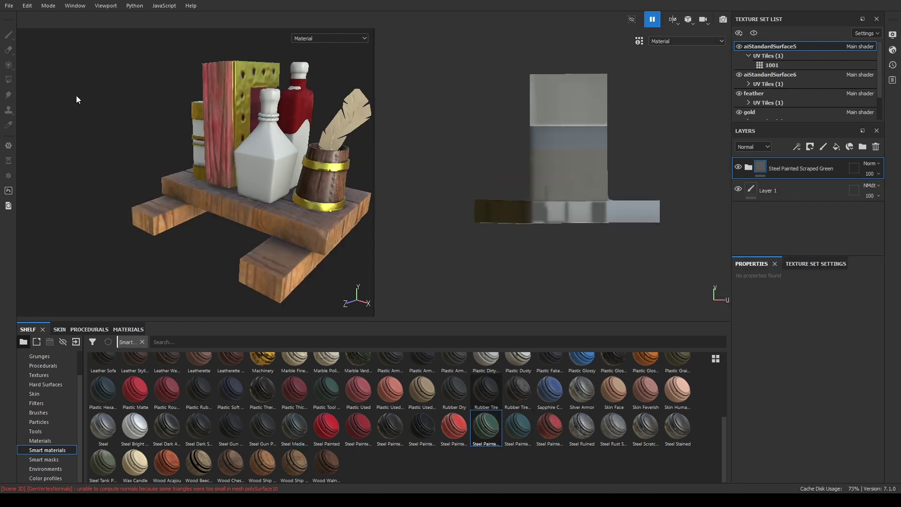
{"action": "left_click", "coordinate": [823, 146]}
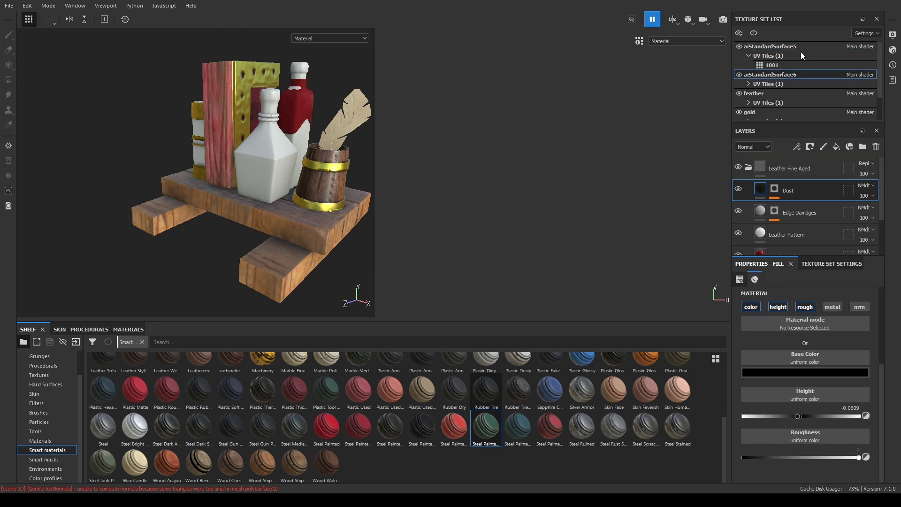
{"action": "scroll", "coordinate": [594, 185], "scroll_direction": "down", "scroll_amount": 3}
{"action": "left_click_drag", "start_coordinate": [230, 427], "coordinate": [800, 265]}
{"action": "left_click", "coordinate": [800, 264]}
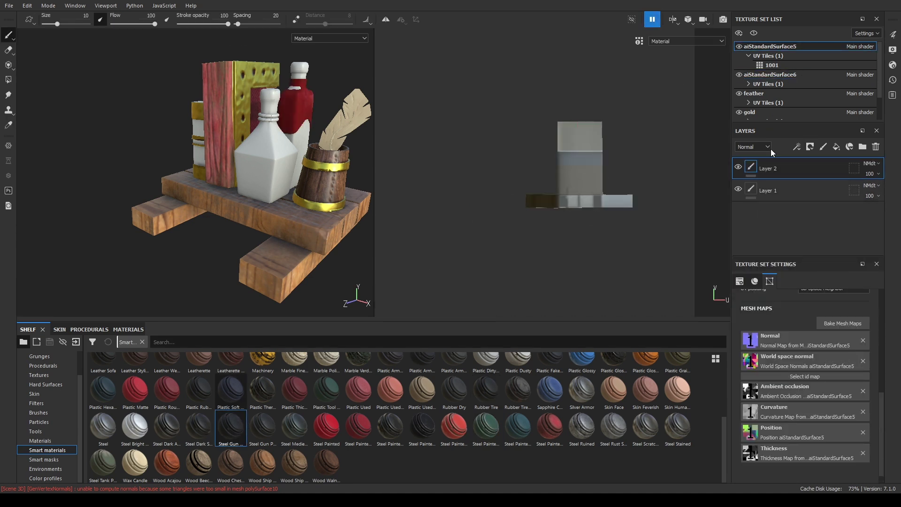
{"action": "left_click_drag", "start_coordinate": [263, 359], "coordinate": [563, 169]}
Delete the Machinery layer group from aiStandardSurface5
{"action": "left_click", "coordinate": [761, 75]}
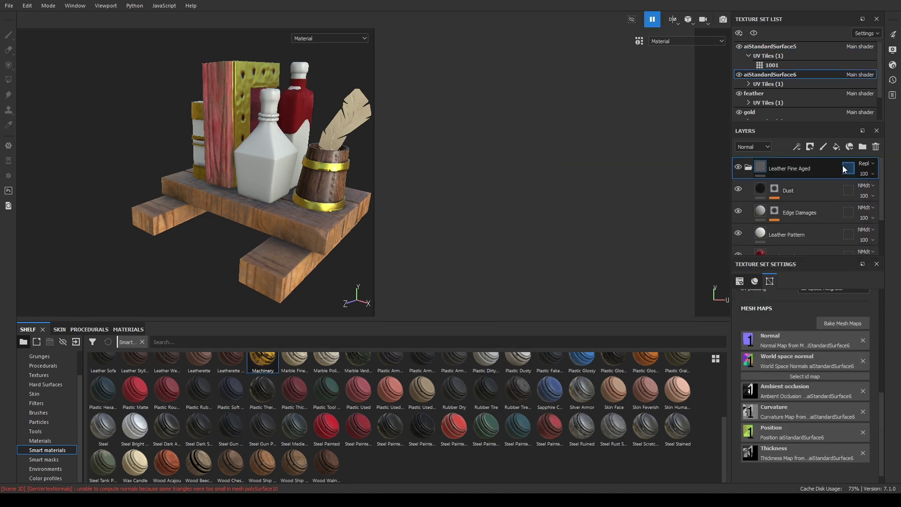
{"action": "left_click", "coordinate": [770, 47]}
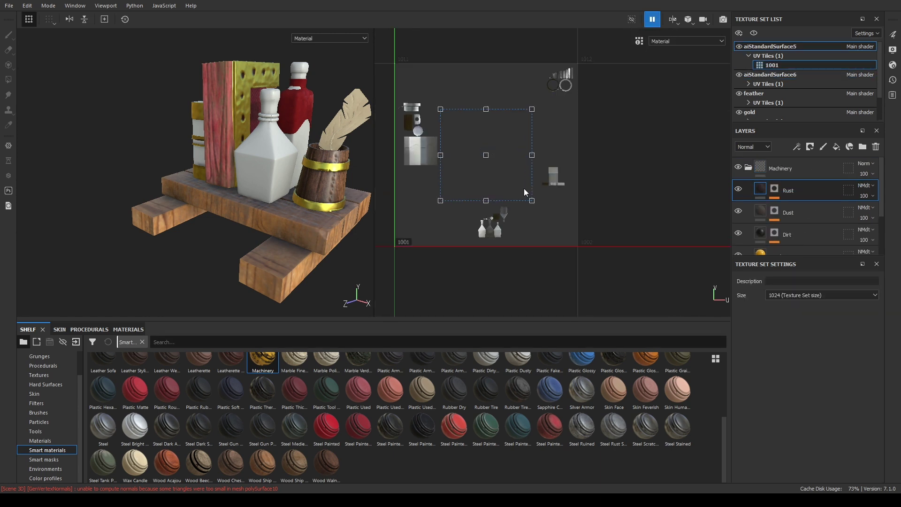
{"action": "left_click_drag", "start_coordinate": [534, 192], "coordinate": [574, 244]}
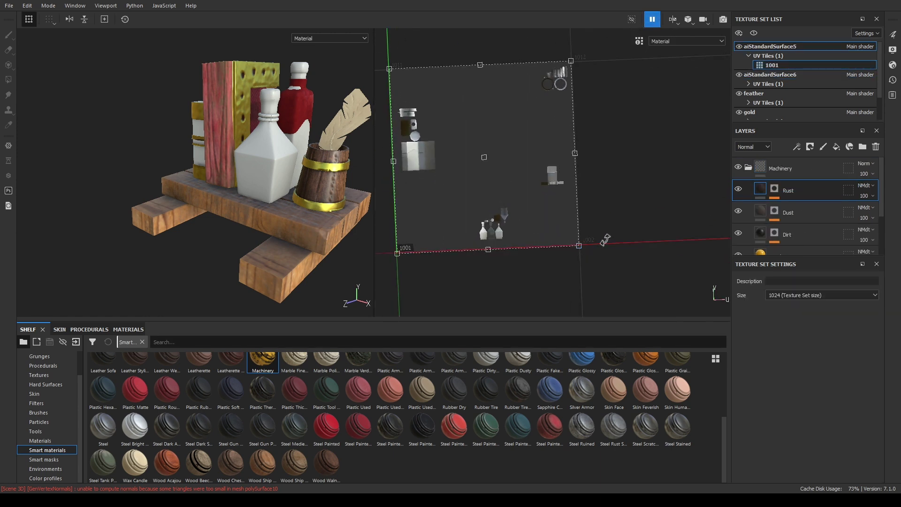
{"action": "left_click", "coordinate": [853, 166]}
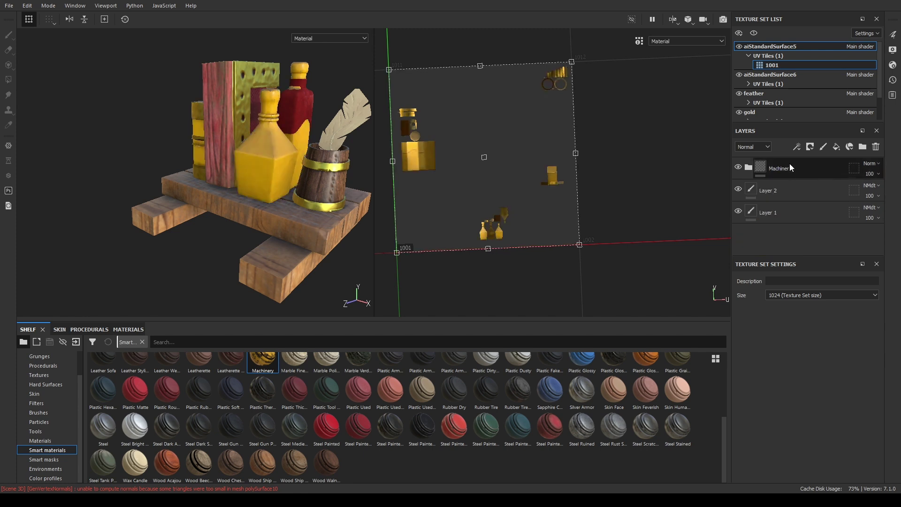
{"action": "key", "text": "Delete"}
Try and delete Wood Walnut and Steel Painted, then apply Sapphire Corundum with green base colour
{"action": "left_click_drag", "start_coordinate": [327, 464], "coordinate": [723, 208]}
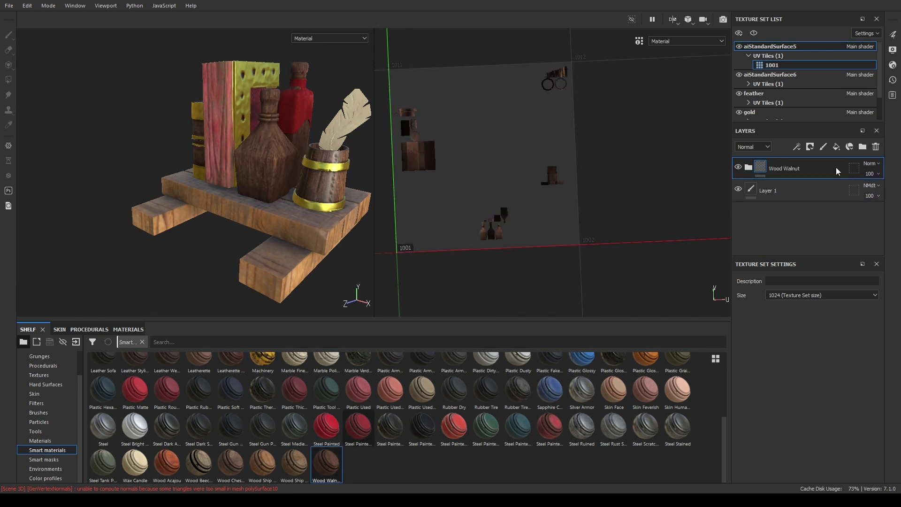
{"action": "key", "text": "Delete"}
{"action": "left_click_drag", "start_coordinate": [486, 427], "coordinate": [735, 220]}
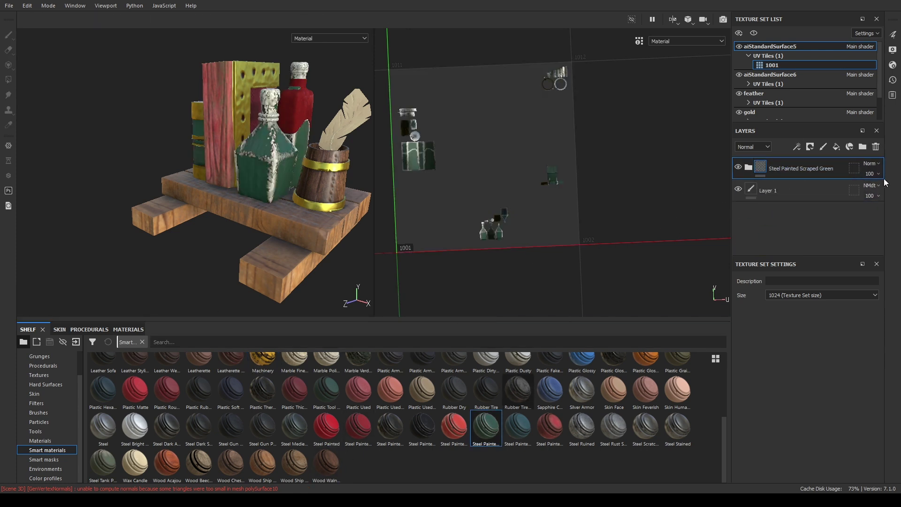
{"action": "key", "text": "Delete"}
{"action": "left_click_drag", "start_coordinate": [549, 389], "coordinate": [789, 171]}
{"action": "left_click", "coordinate": [711, 310]}
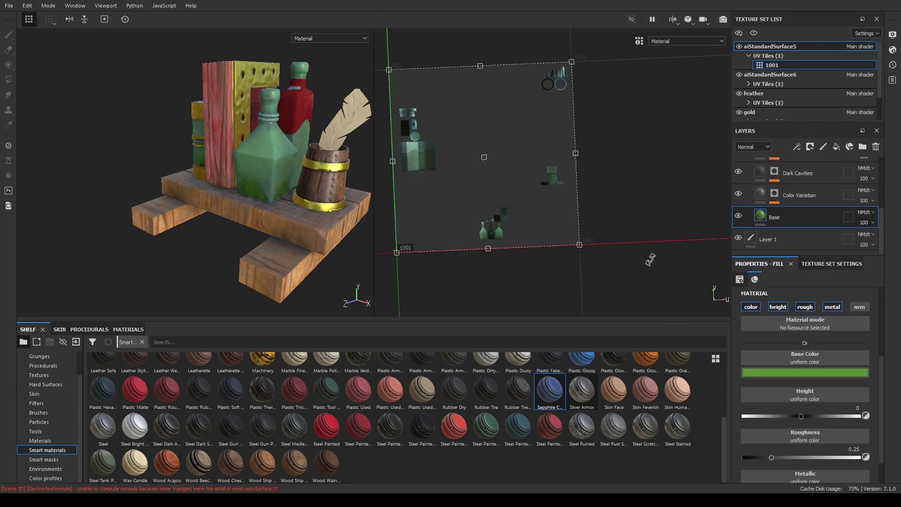
Change the Bone Stylized group's base fill colour to red on the gold set
{"action": "left_click", "coordinate": [741, 76]}
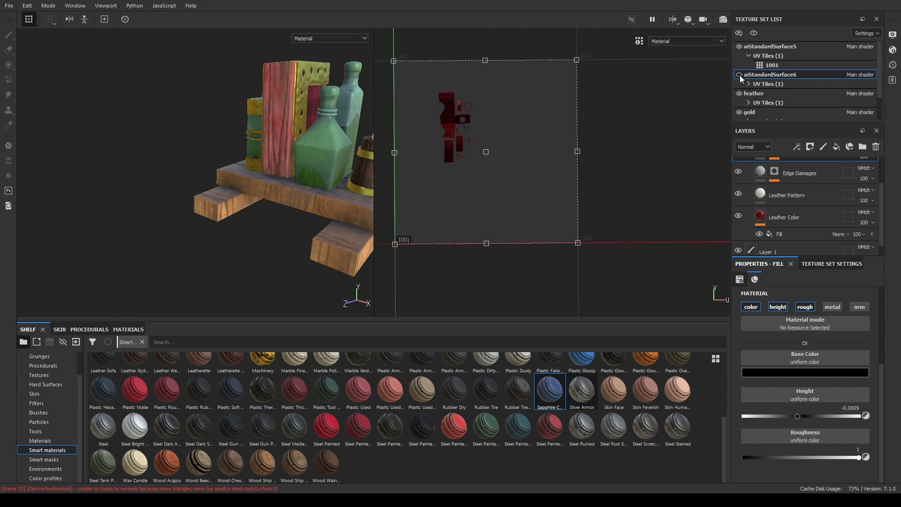
{"action": "left_click", "coordinate": [851, 92]}
{"action": "left_click", "coordinate": [796, 192]}
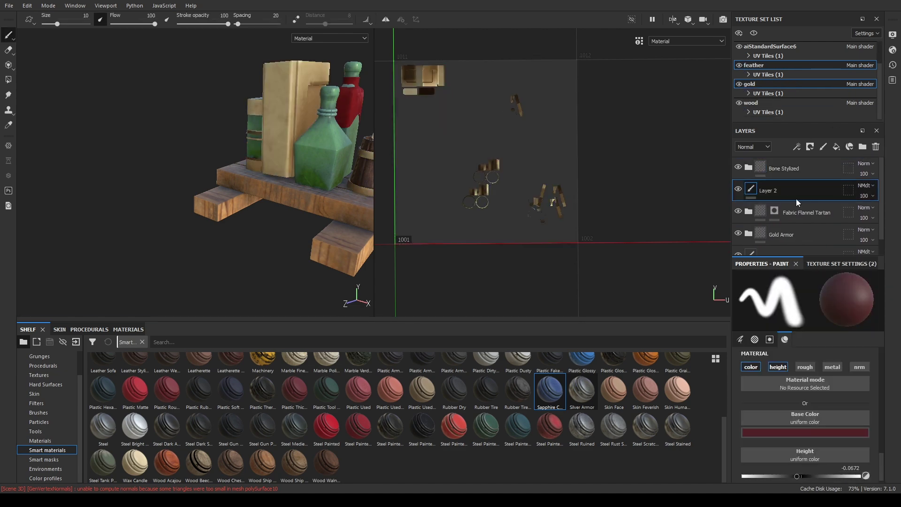
{"action": "left_click", "coordinate": [798, 168]}
{"action": "left_click", "coordinate": [810, 146]}
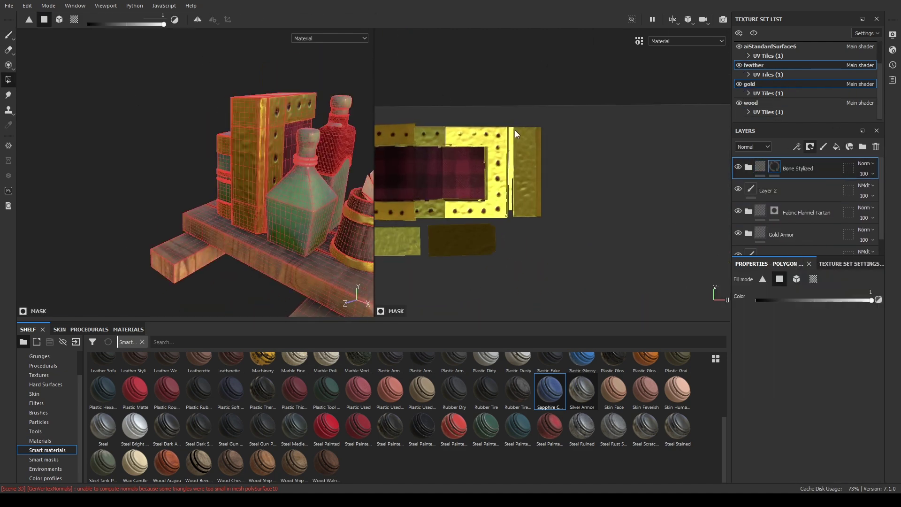
{"action": "left_click", "coordinate": [749, 169]}
{"action": "left_click", "coordinate": [775, 212]}
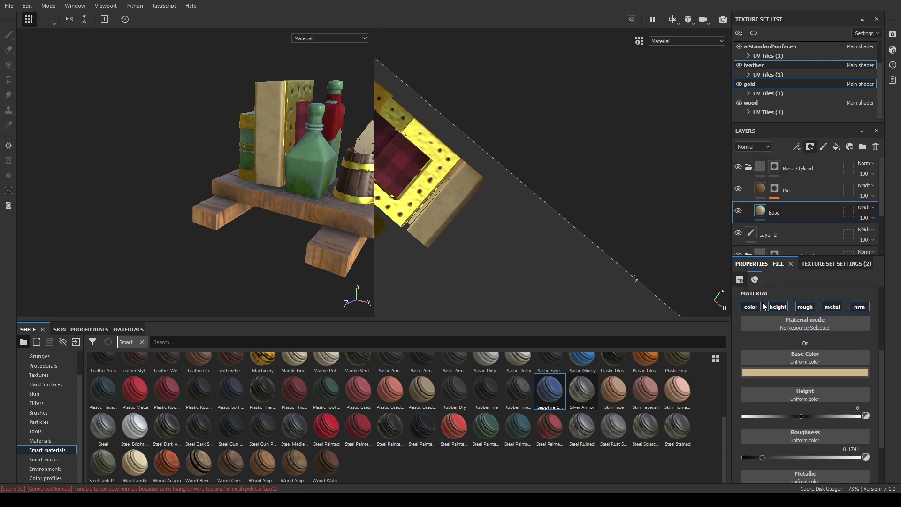
{"action": "left_click", "coordinate": [799, 372]}
{"action": "key", "text": "f"}
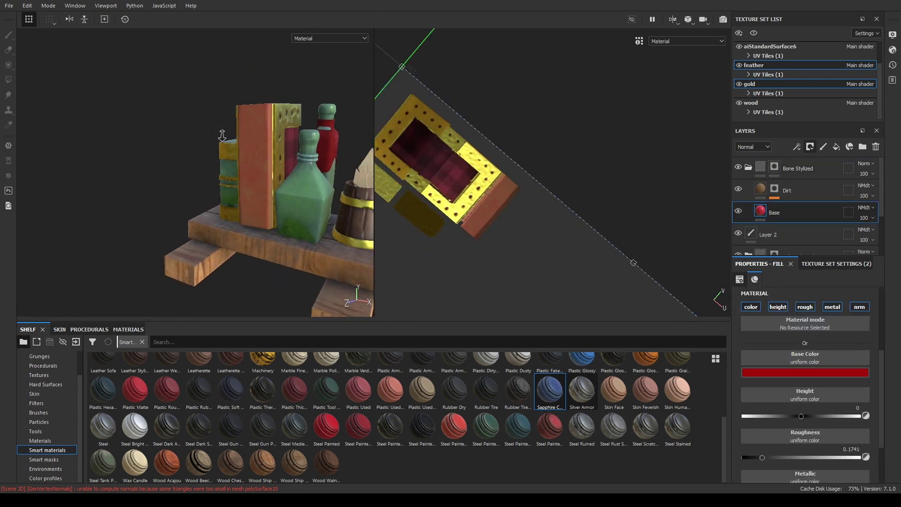
Add a black-masked Plastic Used Shiny layer to aiStandardSurface5
{"action": "right_click", "coordinate": [352, 300], "text": "ctrl+alt"}
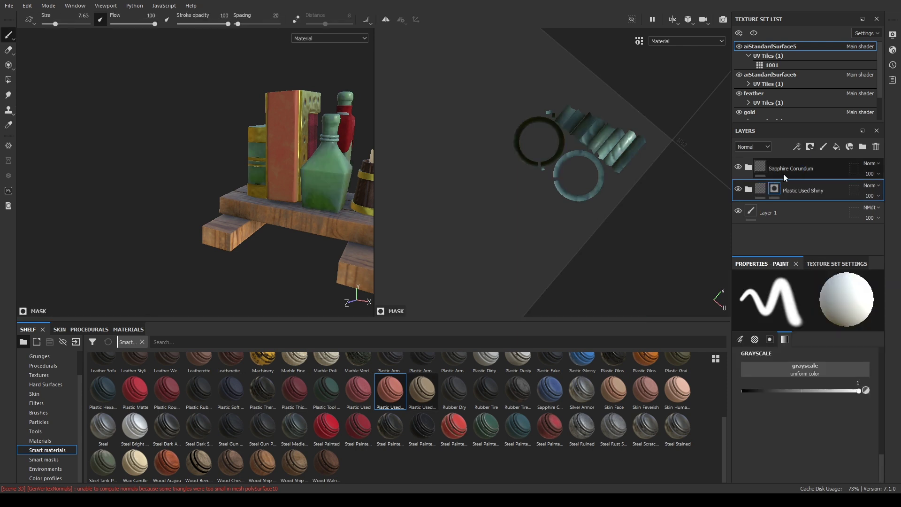
{"action": "left_click", "coordinate": [850, 146]}
{"action": "left_click", "coordinate": [845, 153]}
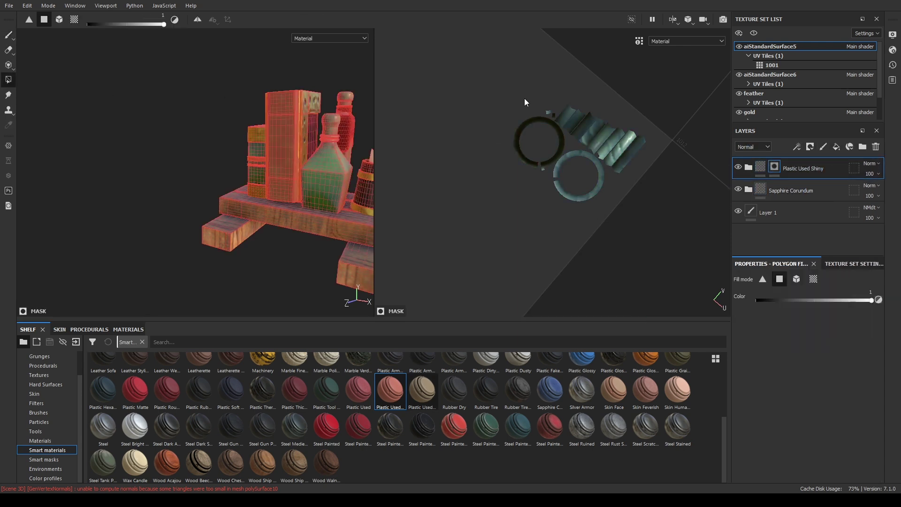
{"action": "key", "text": "f"}
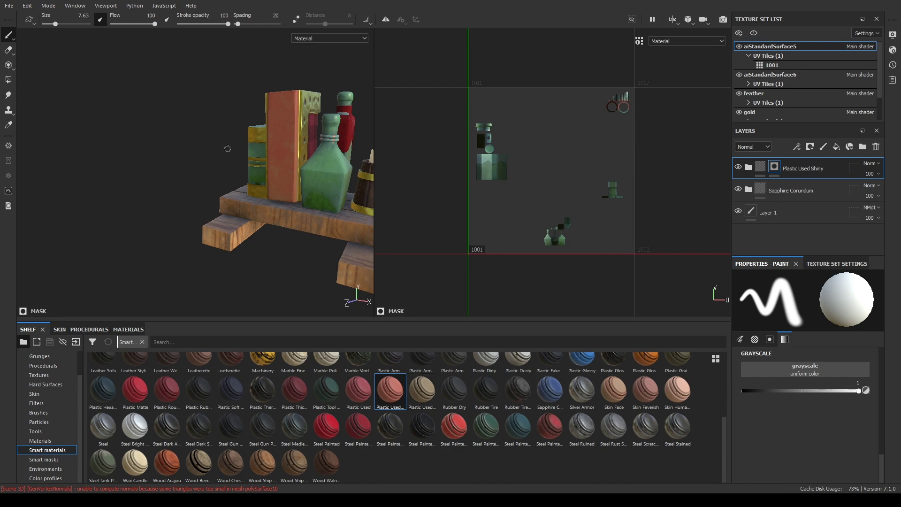
Lower the gold Metal Torsions layer's height to about 0.0119
{"action": "left_click", "coordinate": [764, 113]}
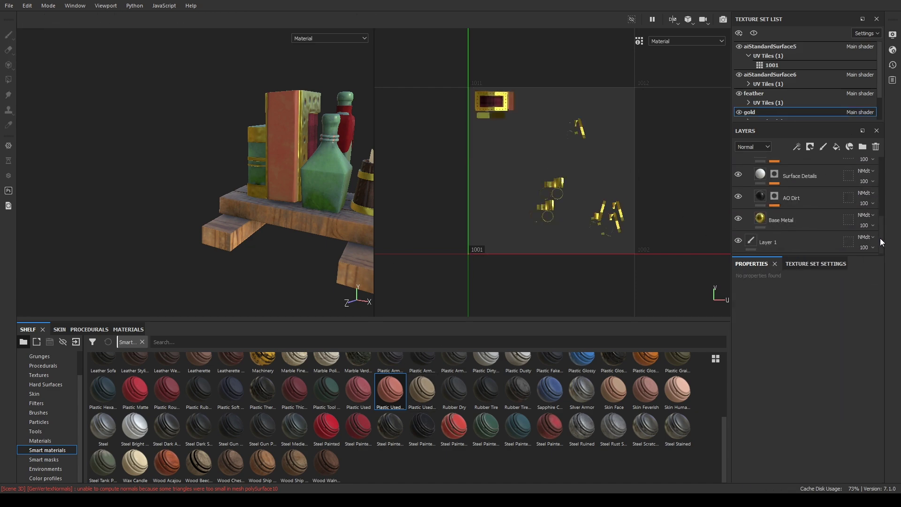
{"action": "left_click", "coordinate": [737, 170]}
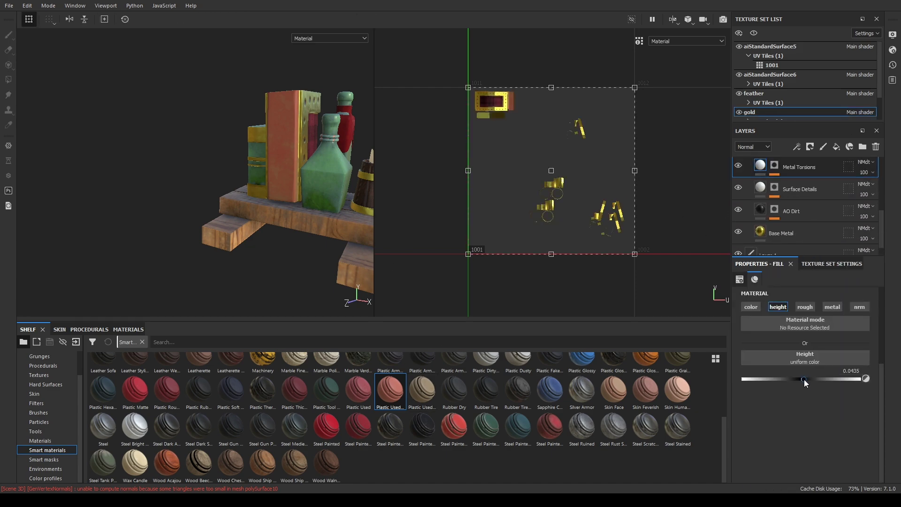
{"action": "mouse_move", "coordinate": [342, 212]}
{"action": "right_mouse_down", "text": "alt"}
{"action": "mouse_move", "coordinate": [245, 149]}
{"action": "mouse_move", "coordinate": [334, 176]}
{"action": "right_mouse_up", "text": "alt"}
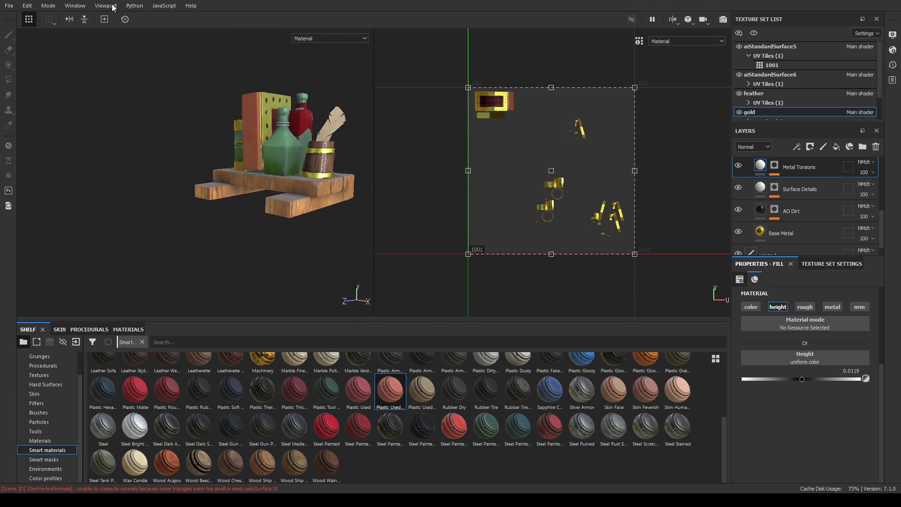
Preview the shelf in Iray, inspect the wood set's Grunge Pass layer, then orbit the render
{"action": "left_click", "coordinate": [723, 21]}
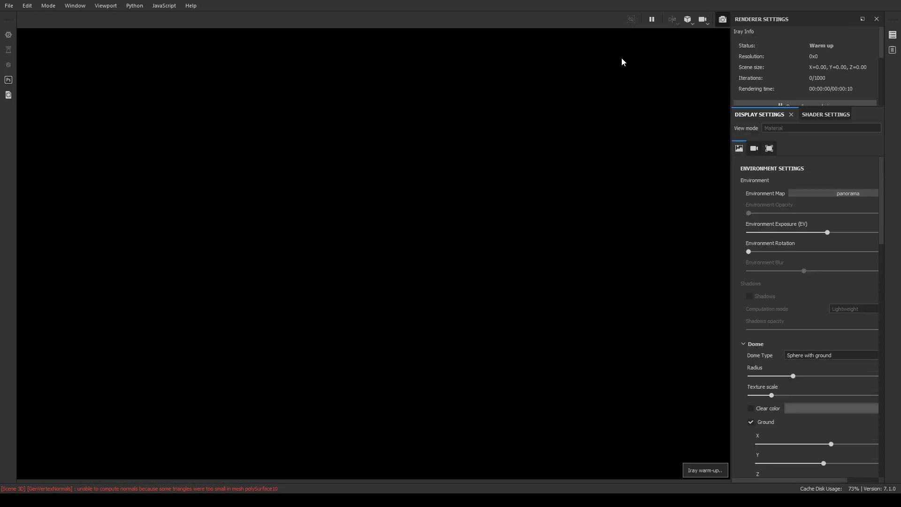
{"action": "left_click", "coordinate": [875, 19]}
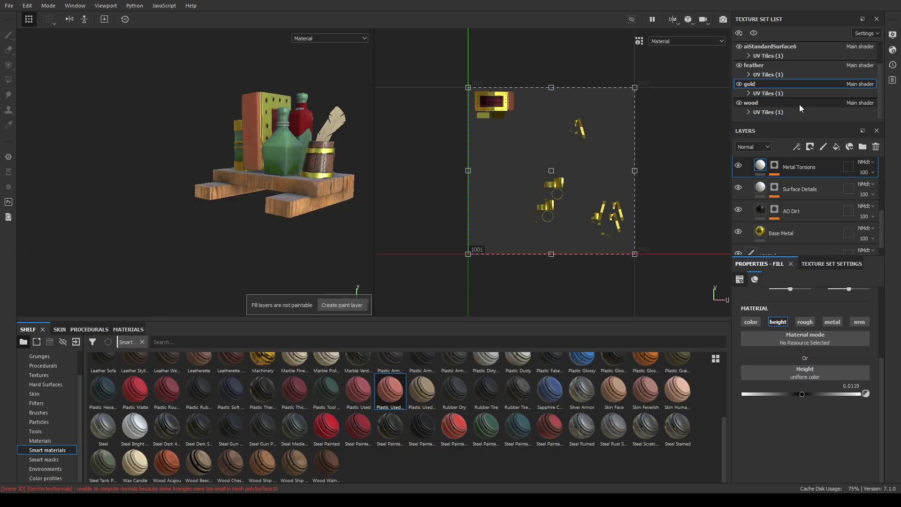
{"action": "left_click", "coordinate": [798, 104]}
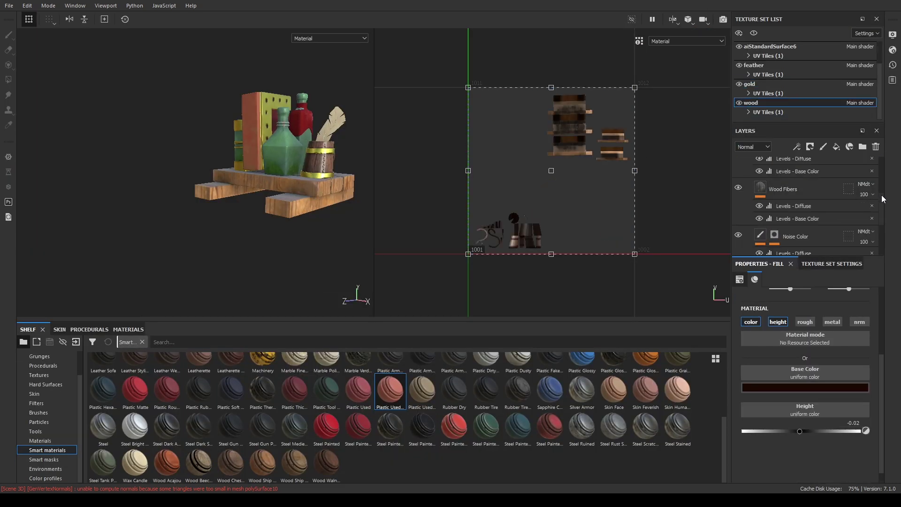
{"action": "left_click", "coordinate": [789, 211]}
{"action": "scroll", "coordinate": [798, 211], "scroll_direction": "down", "scroll_amount": 3}
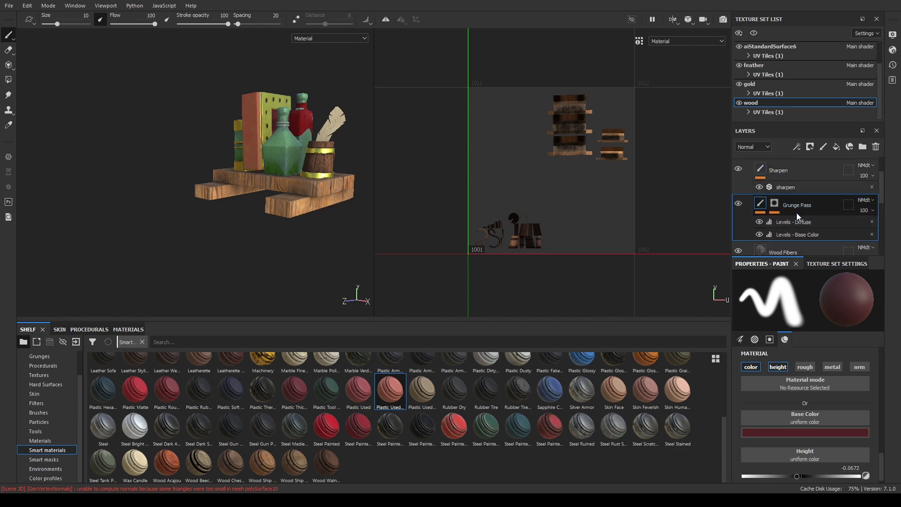
{"action": "left_click", "coordinate": [798, 190]}
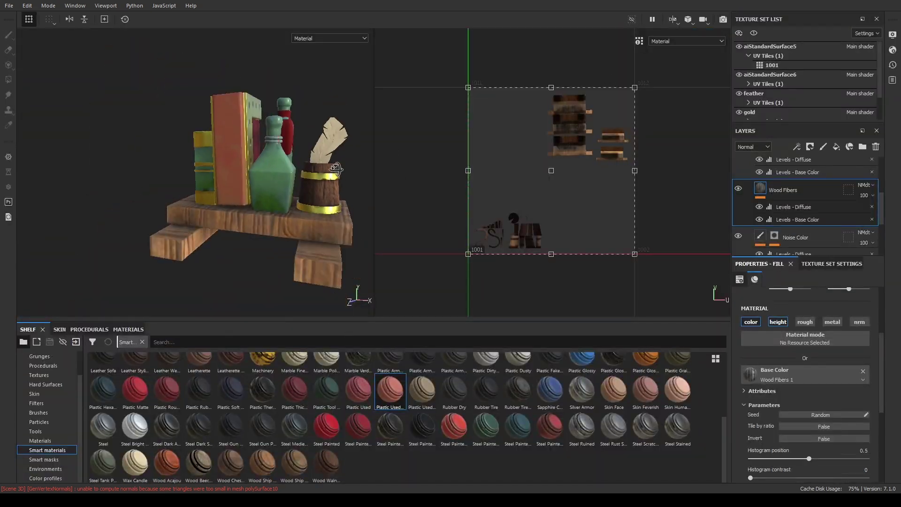
{"action": "left_click_drag", "start_coordinate": [335, 168], "coordinate": [310, 170], "text": "alt"}
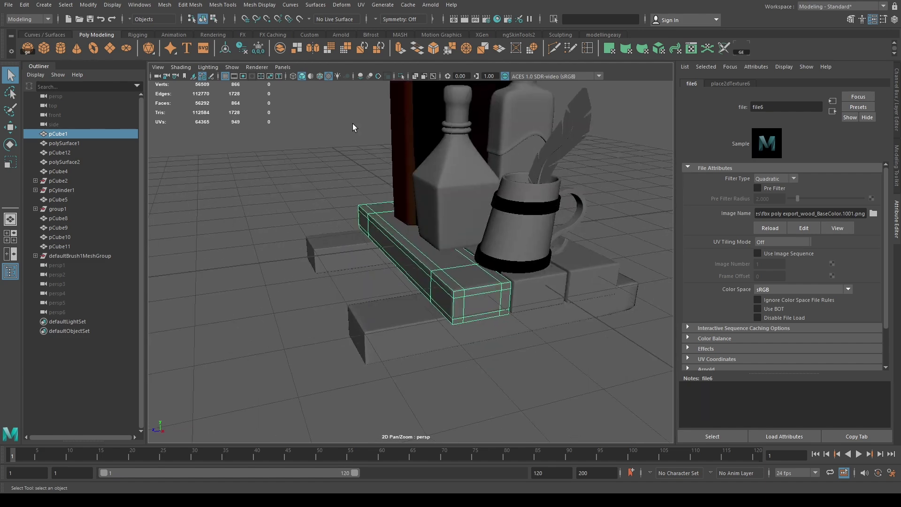
Give the wood shader a bump map driven by a file texture node (file8)
{"action": "left_click_drag", "start_coordinate": [469, 226], "coordinate": [396, 245], "text": "alt"}
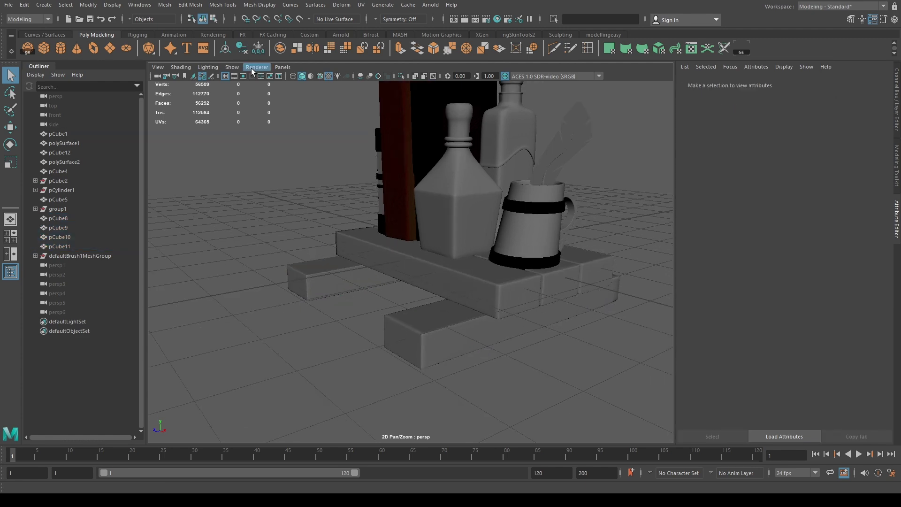
{"action": "middle_click_drag", "start_coordinate": [469, 244], "coordinate": [367, 267], "text": "alt"}
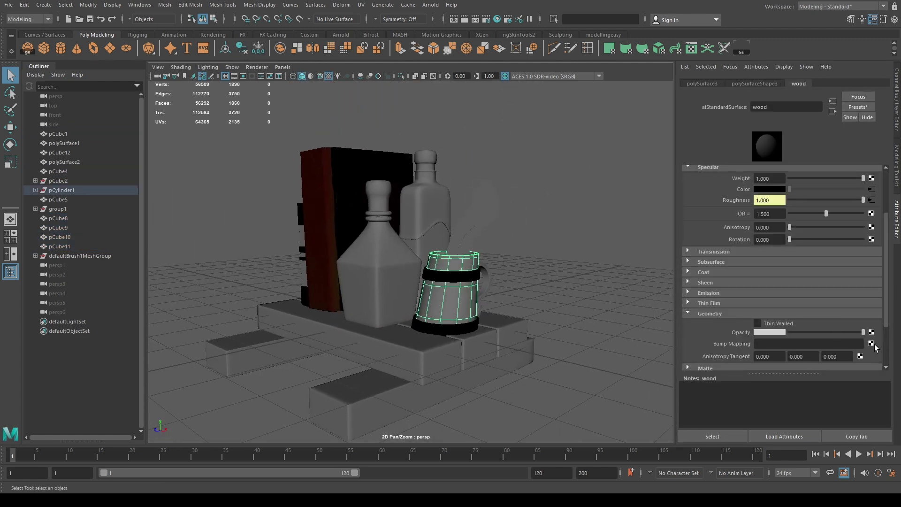
{"action": "left_click", "coordinate": [871, 343]}
{"action": "left_click", "coordinate": [877, 179]}
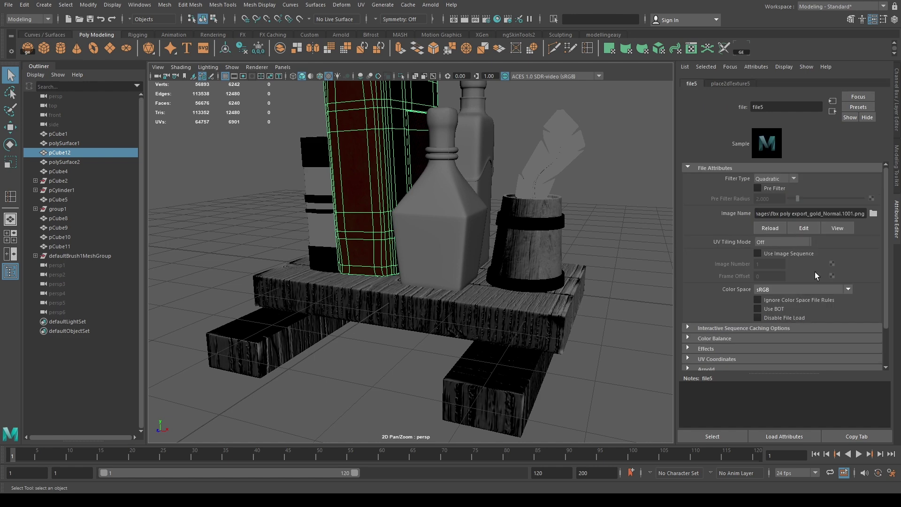
{"action": "left_click", "coordinate": [688, 168]}
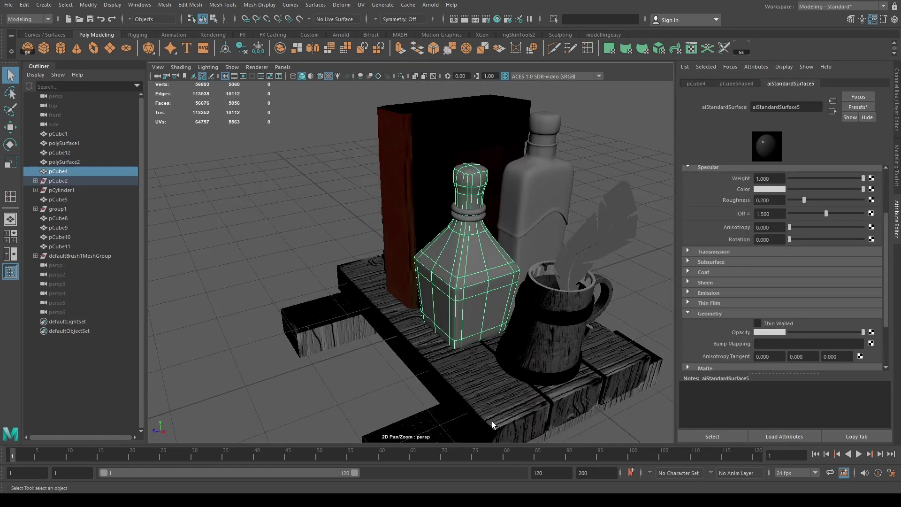
{"action": "left_click_drag", "start_coordinate": [493, 425], "coordinate": [804, 144], "text": "alt"}
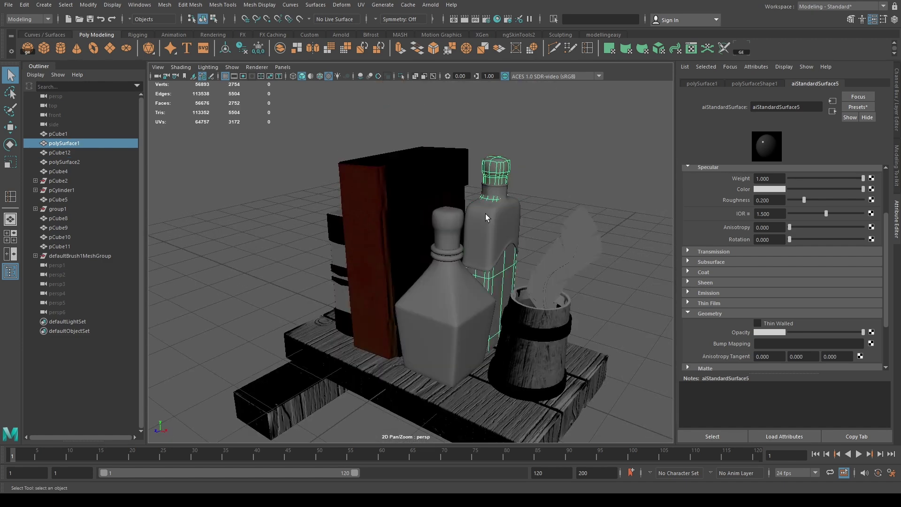
Add a File image texture to the bottle material and scale ground planes pPlane2 and pPlane3
{"action": "left_click", "coordinate": [871, 189]}
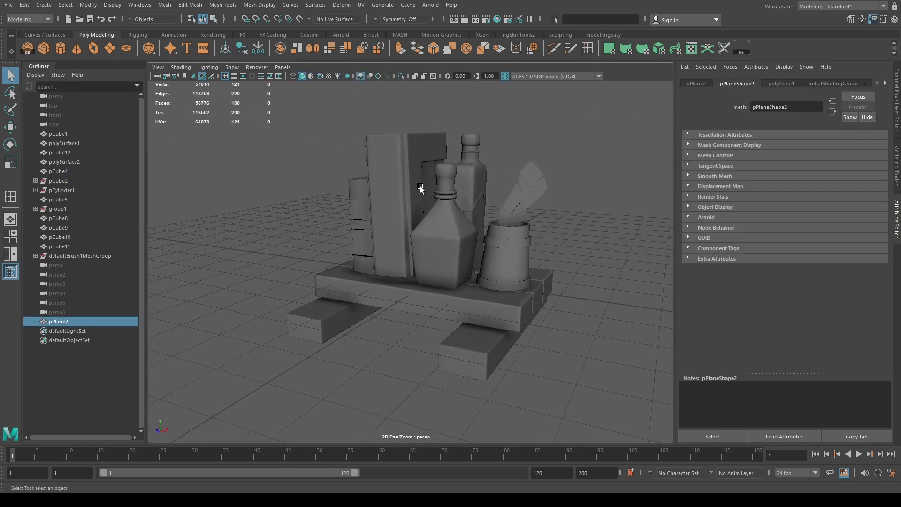
{"action": "key", "text": "w"}
{"action": "key", "text": "r"}
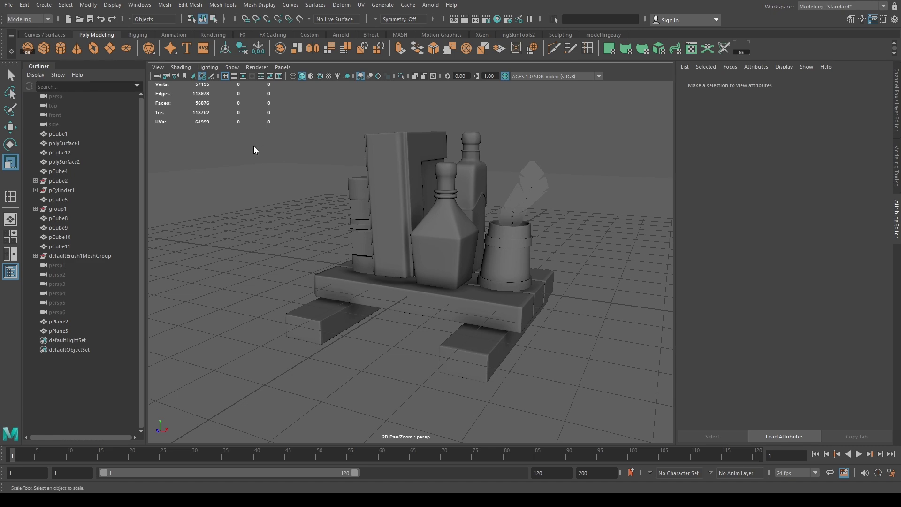
{"action": "key", "text": "ctrl+a"}
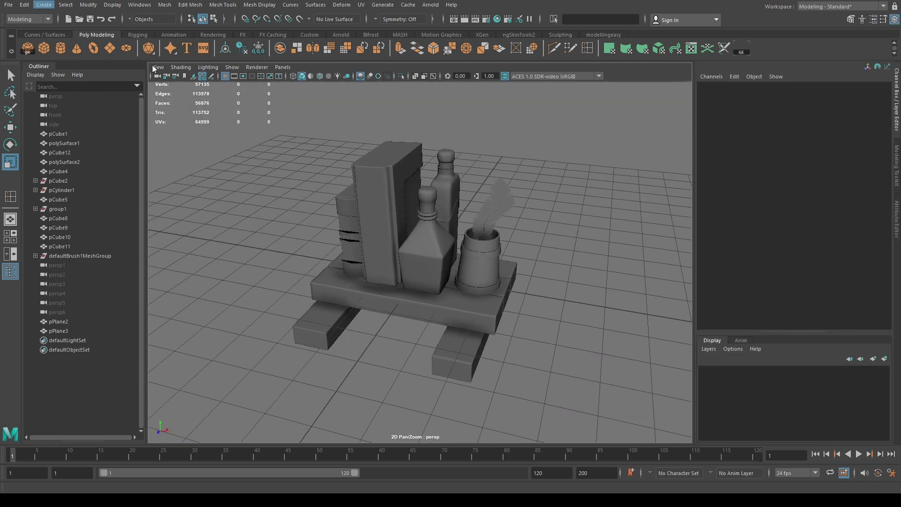
Add an ambient light raised above the model and a spotlight moved up and back
{"action": "left_click", "coordinate": [242, 51]}
{"action": "key", "text": "w"}
{"action": "left_click_drag", "start_coordinate": [423, 262], "coordinate": [418, 89]}
{"action": "scroll", "coordinate": [379, 115], "scroll_direction": "down", "scroll_amount": 10}
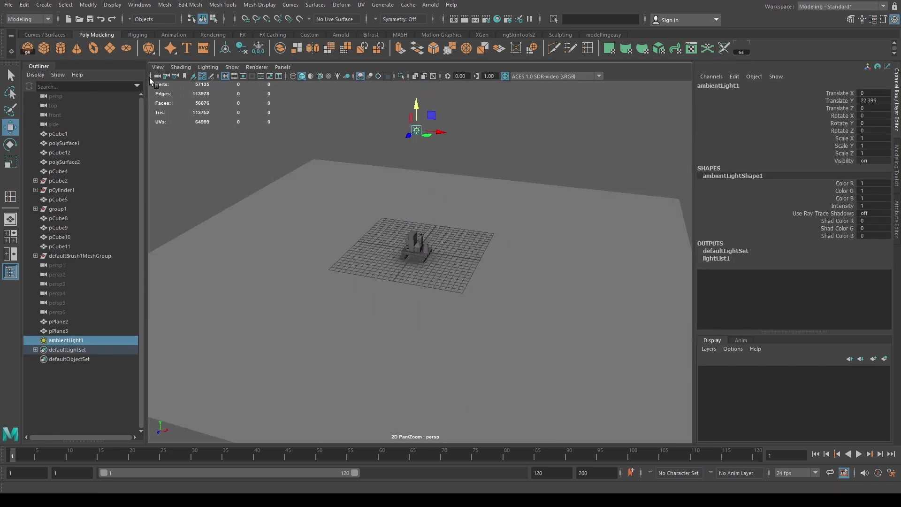
{"action": "left_click", "coordinate": [192, 88]}
{"action": "left_click", "coordinate": [242, 48]}
{"action": "scroll", "coordinate": [418, 263], "scroll_direction": "up", "scroll_amount": 5}
{"action": "left_click_drag", "start_coordinate": [413, 192], "coordinate": [279, 150]}
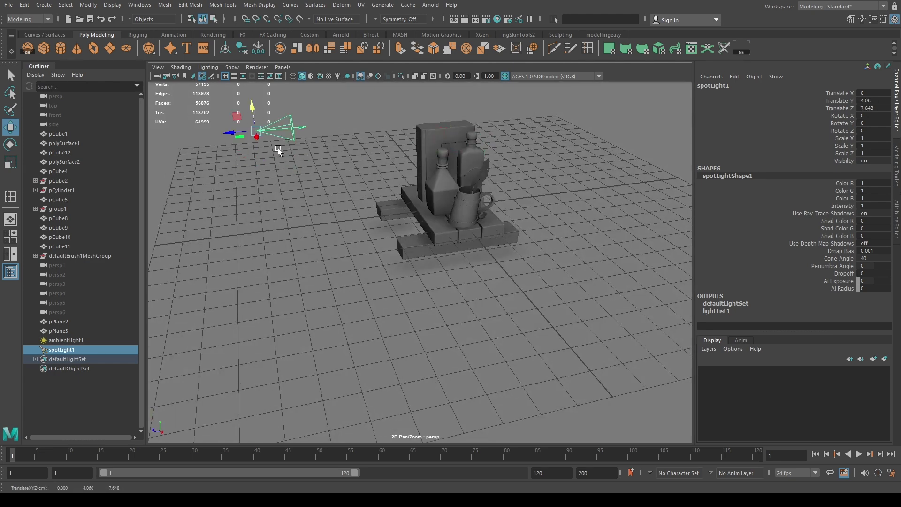
Preview the textured, lit scene with shadows in the four-view layout, then select camera2
{"action": "key", "text": "7"}
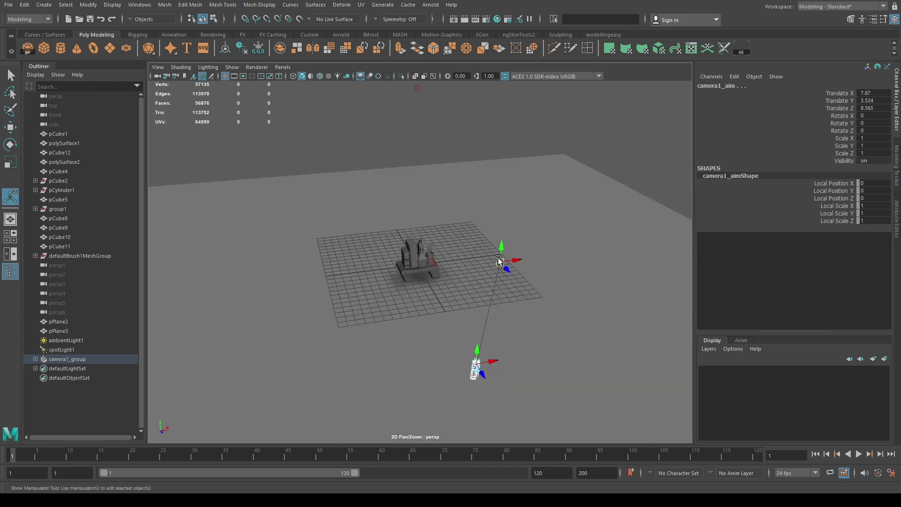
{"action": "left_click_drag", "start_coordinate": [494, 282], "coordinate": [521, 200], "text": "alt"}
{"action": "key", "text": "space"}
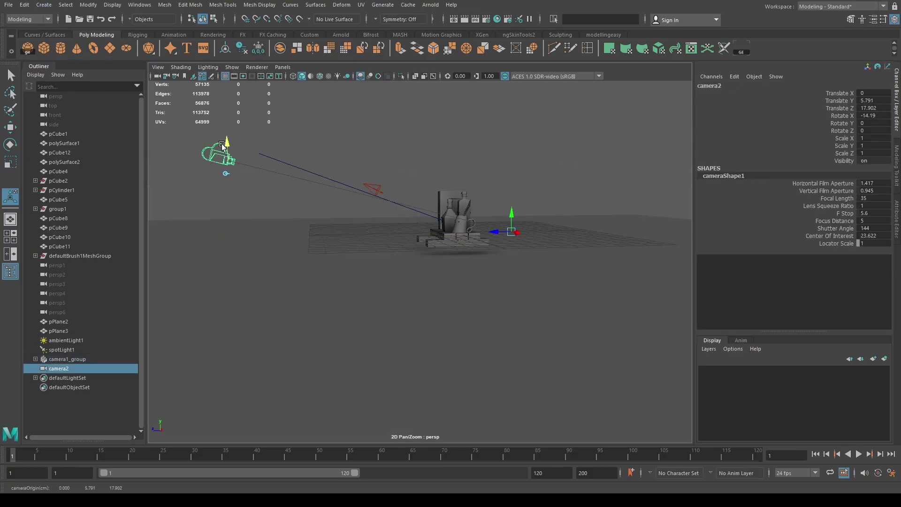
{"action": "mouse_move", "coordinate": [223, 145]}
{"action": "left_mouse_down", "text": "alt"}
{"action": "mouse_move", "coordinate": [360, 146]}
{"action": "mouse_move", "coordinate": [344, 177]}
{"action": "mouse_move", "coordinate": [328, 145]}
{"action": "left_mouse_up", "text": "alt"}
{"action": "key", "text": "6"}
{"action": "key", "text": "7"}
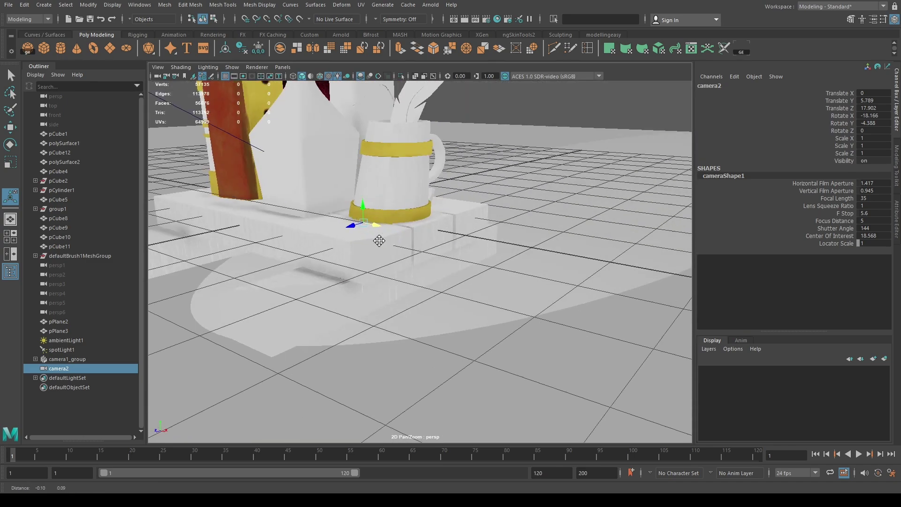
{"action": "left_click", "coordinate": [354, 230]}
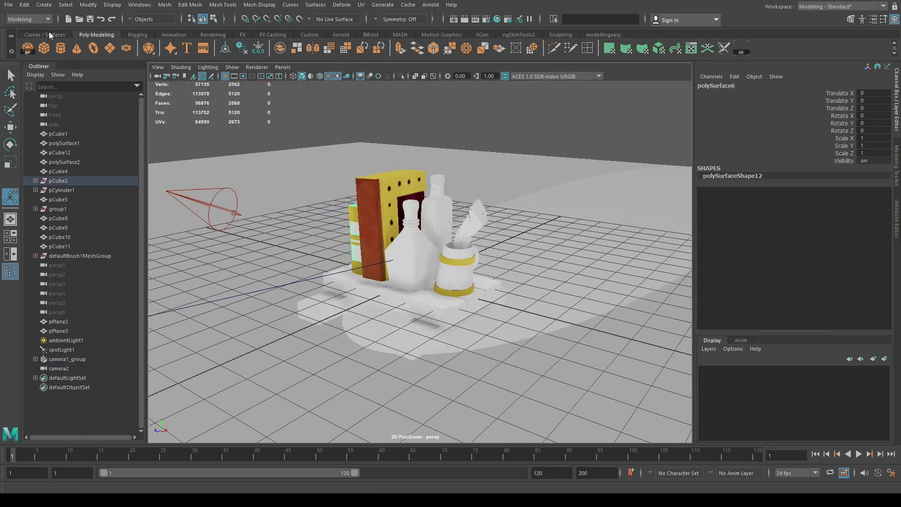
{"action": "left_click", "coordinate": [54, 368]}
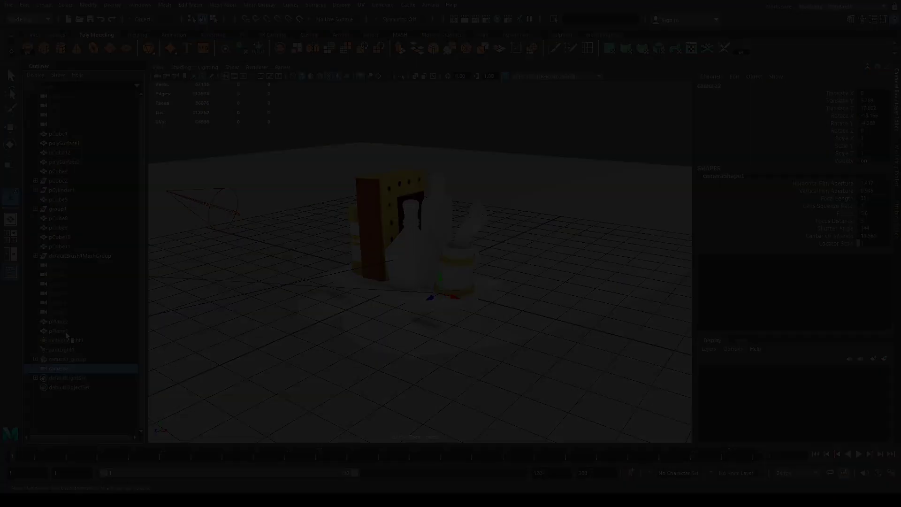